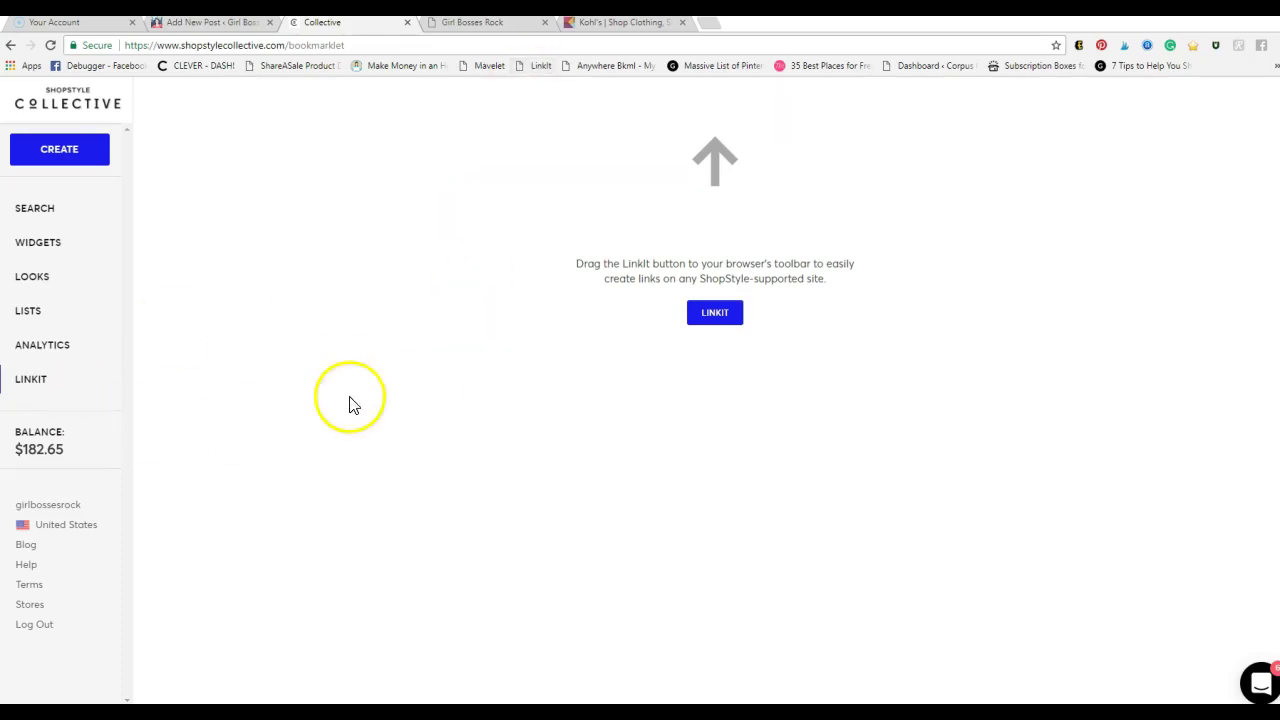
Search ShopStyle for "purses" and sort the results by lowest price
left_click(40, 210)
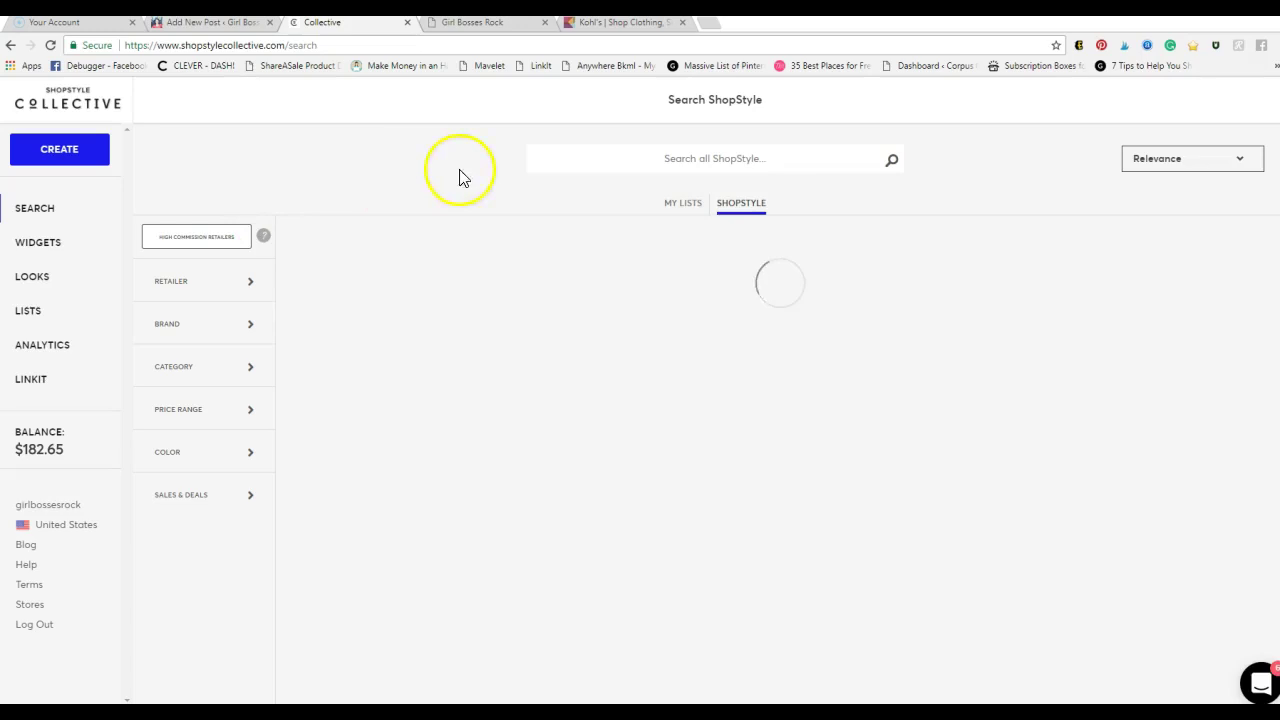
left_click(1155, 162)
left_click(1152, 184)
left_click(726, 157)
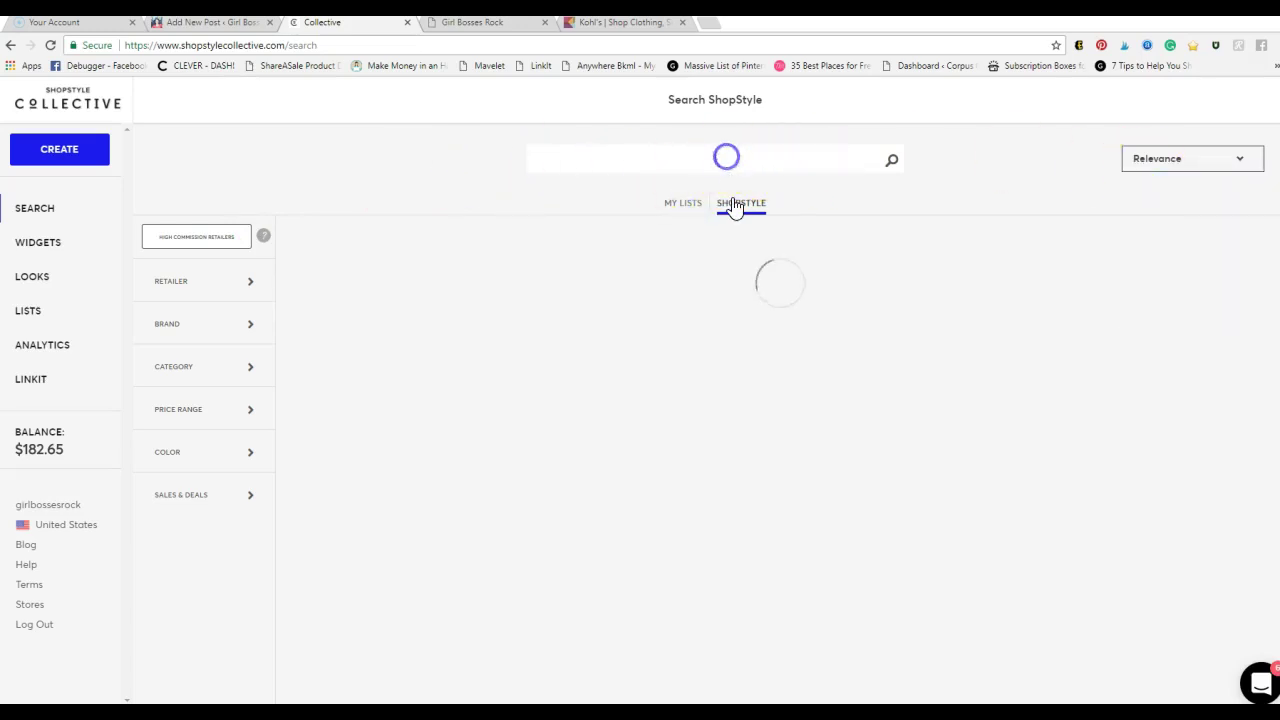
type("purses")
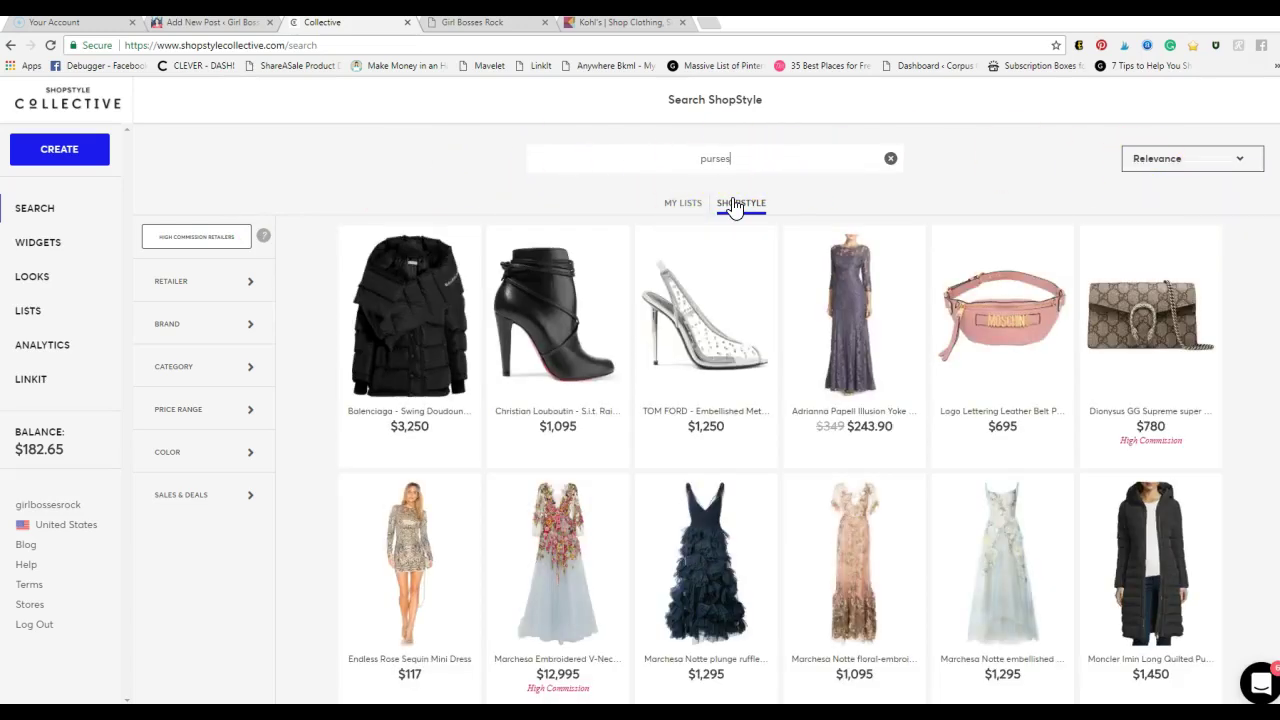
key("Return")
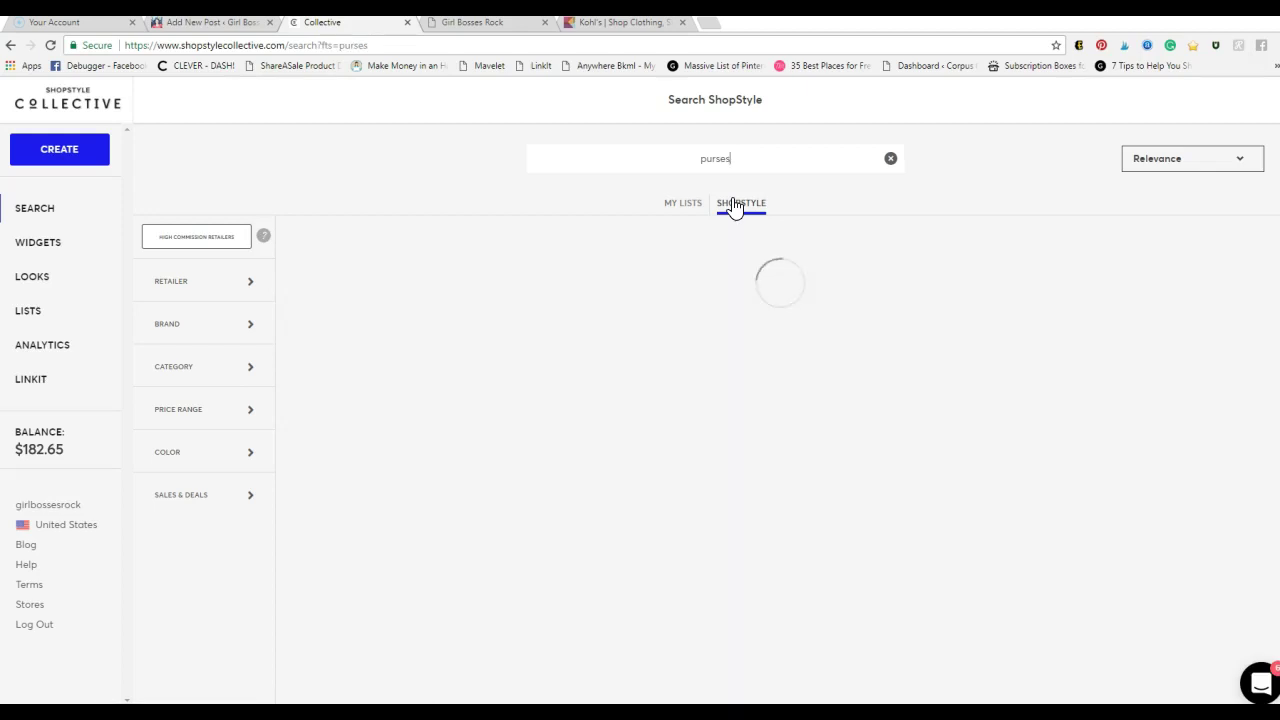
left_click(1150, 158)
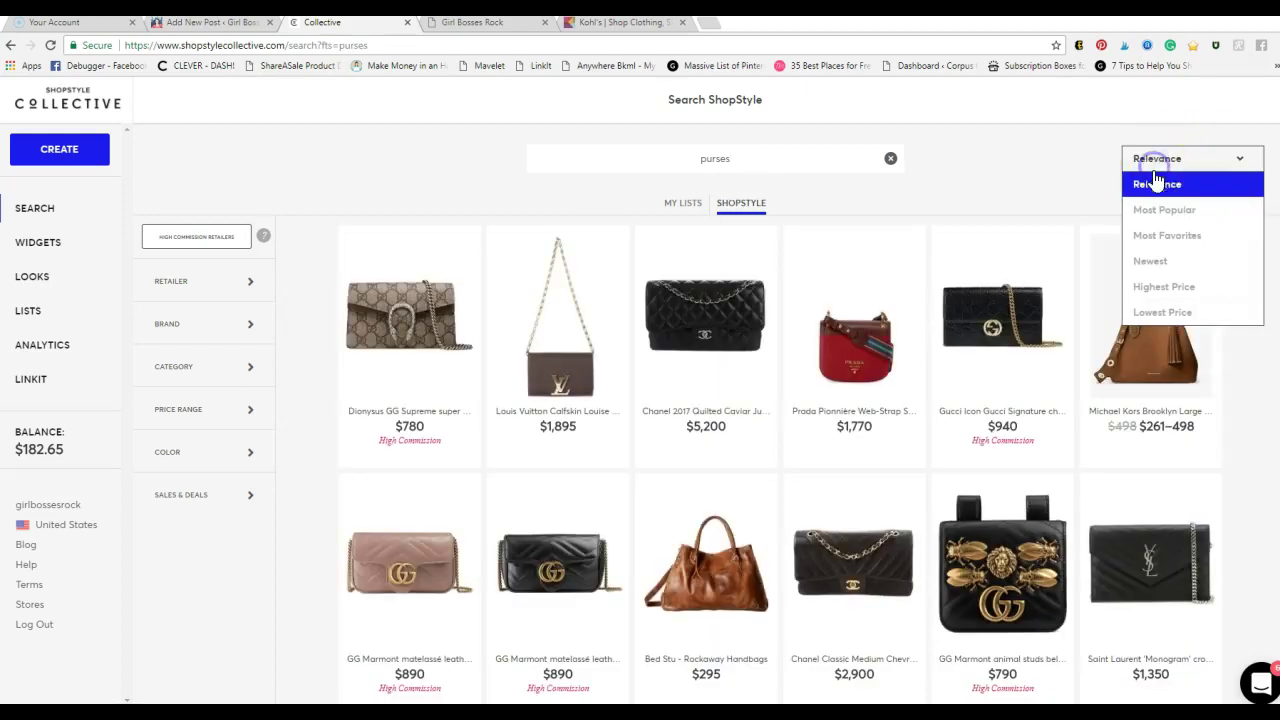
left_click(1150, 312)
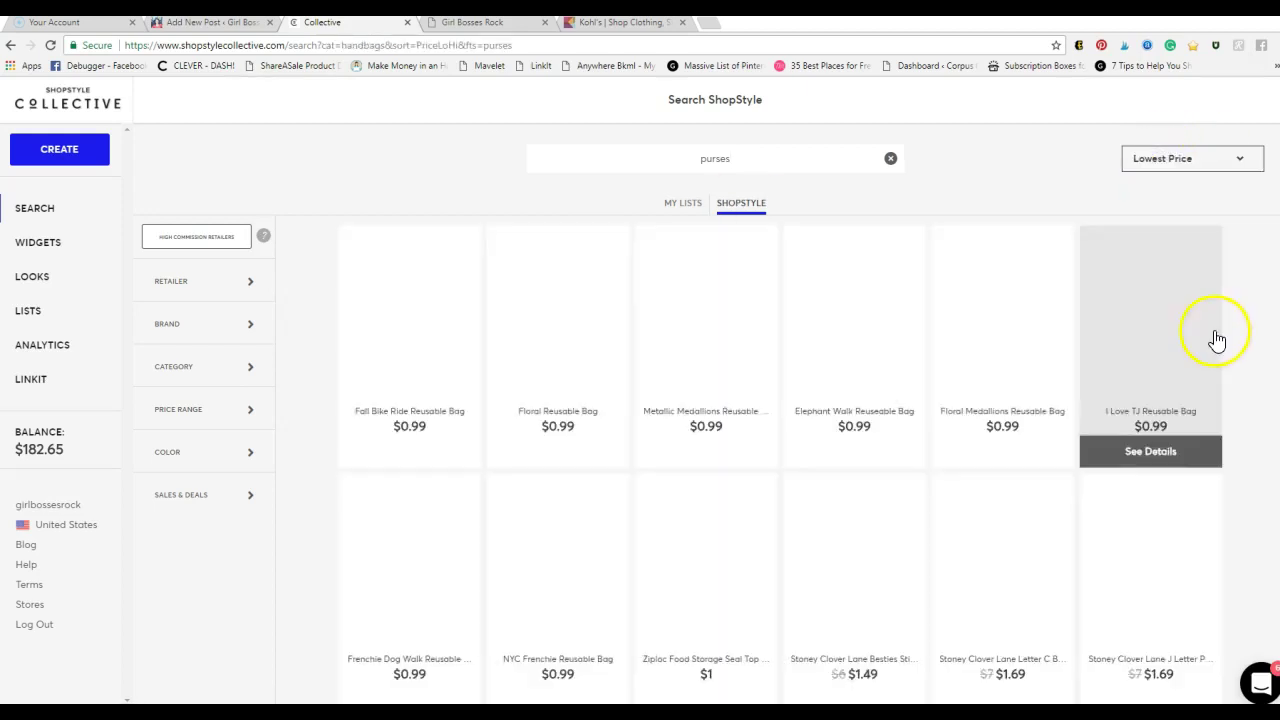
Find the gold-sequin City Streets Value Crossbody Bag among the purse results and copy its affiliate link
scroll(1217, 340, "down", 4)
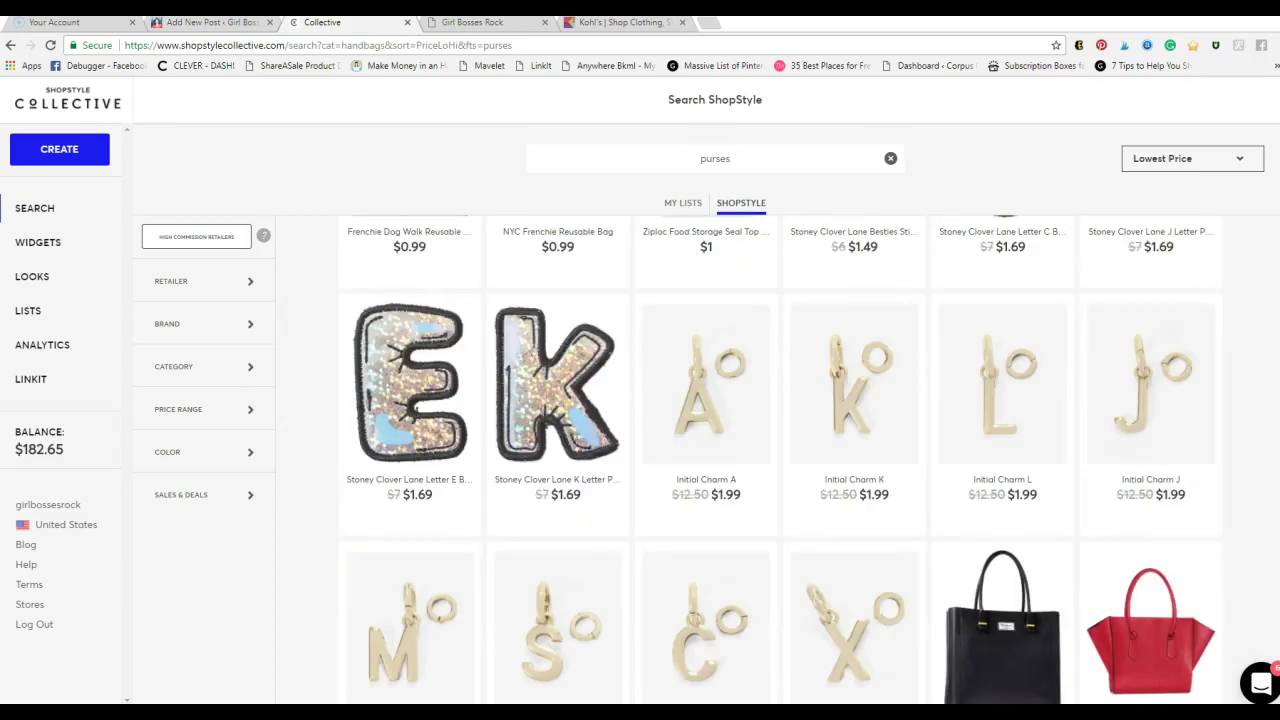
scroll(800, 500, "down", 15)
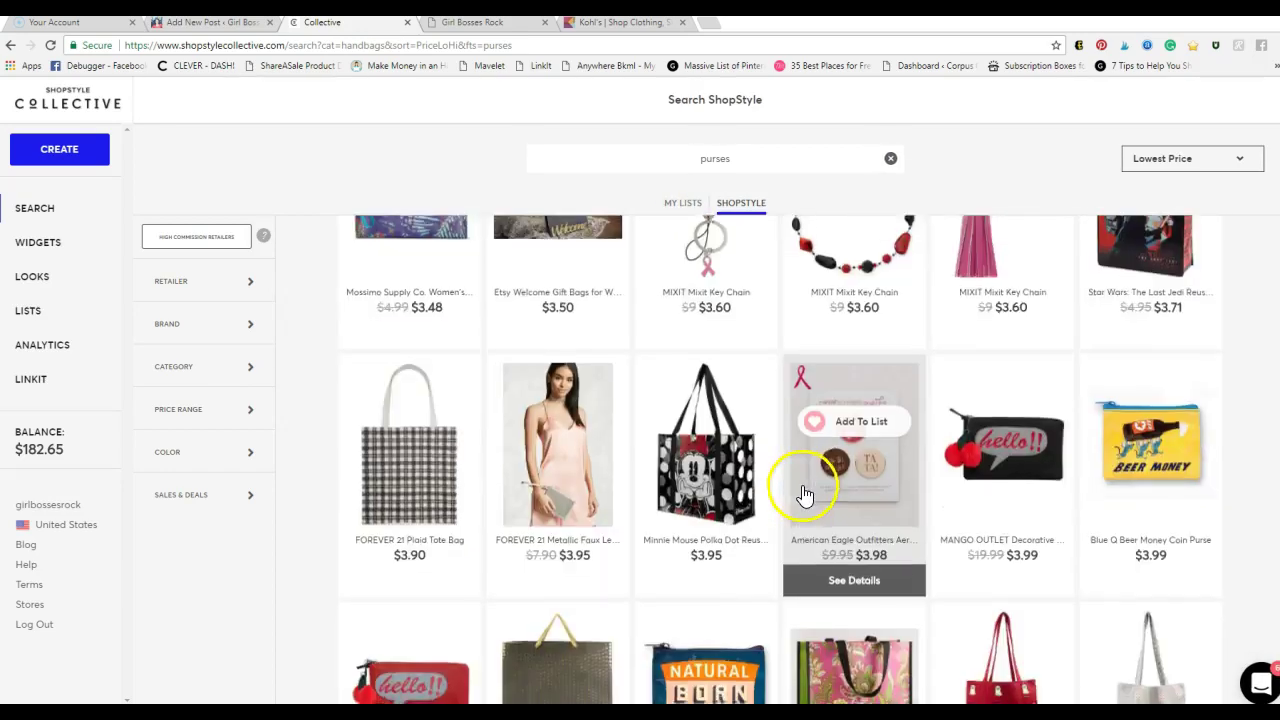
scroll(790, 485, "down", 12)
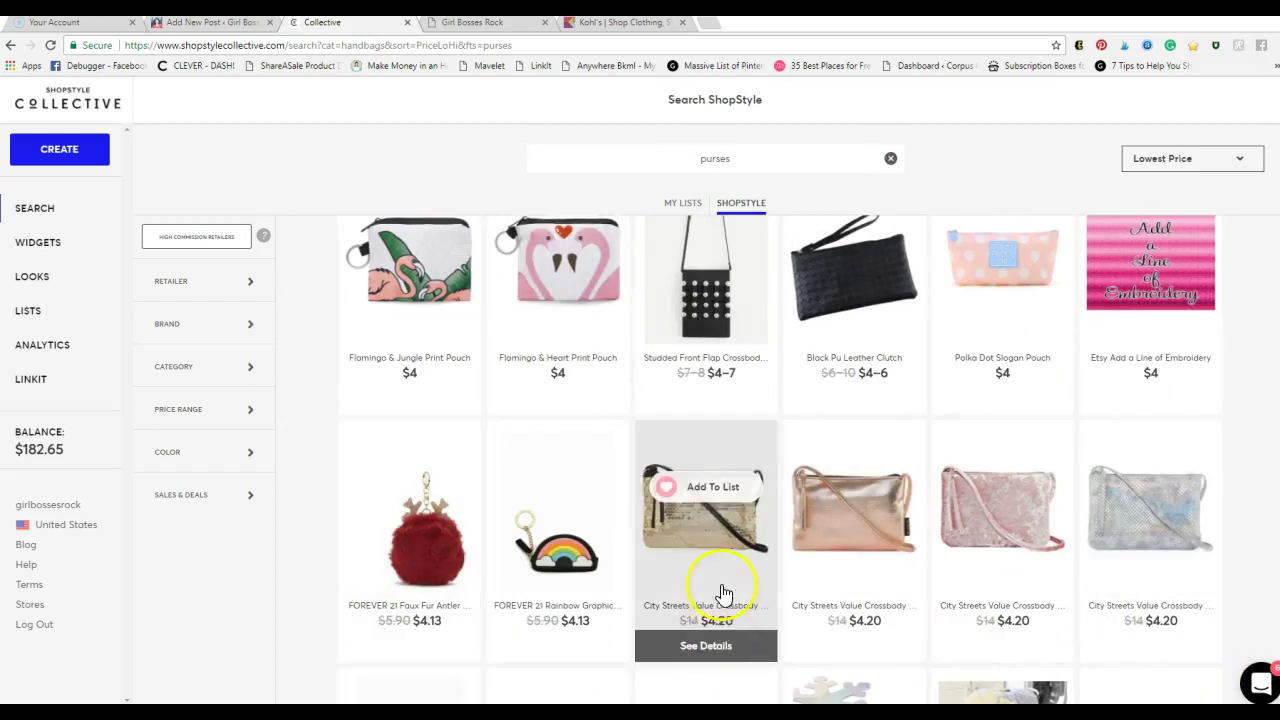
left_click(687, 578)
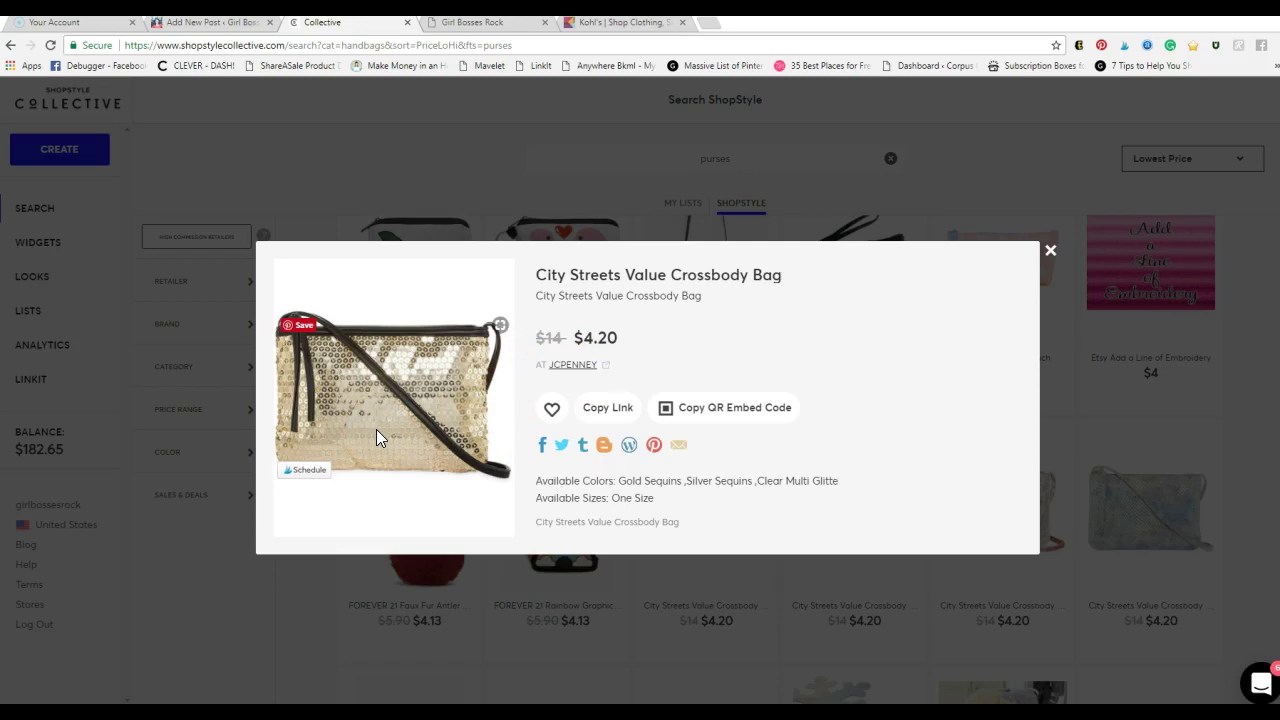
left_click(606, 409)
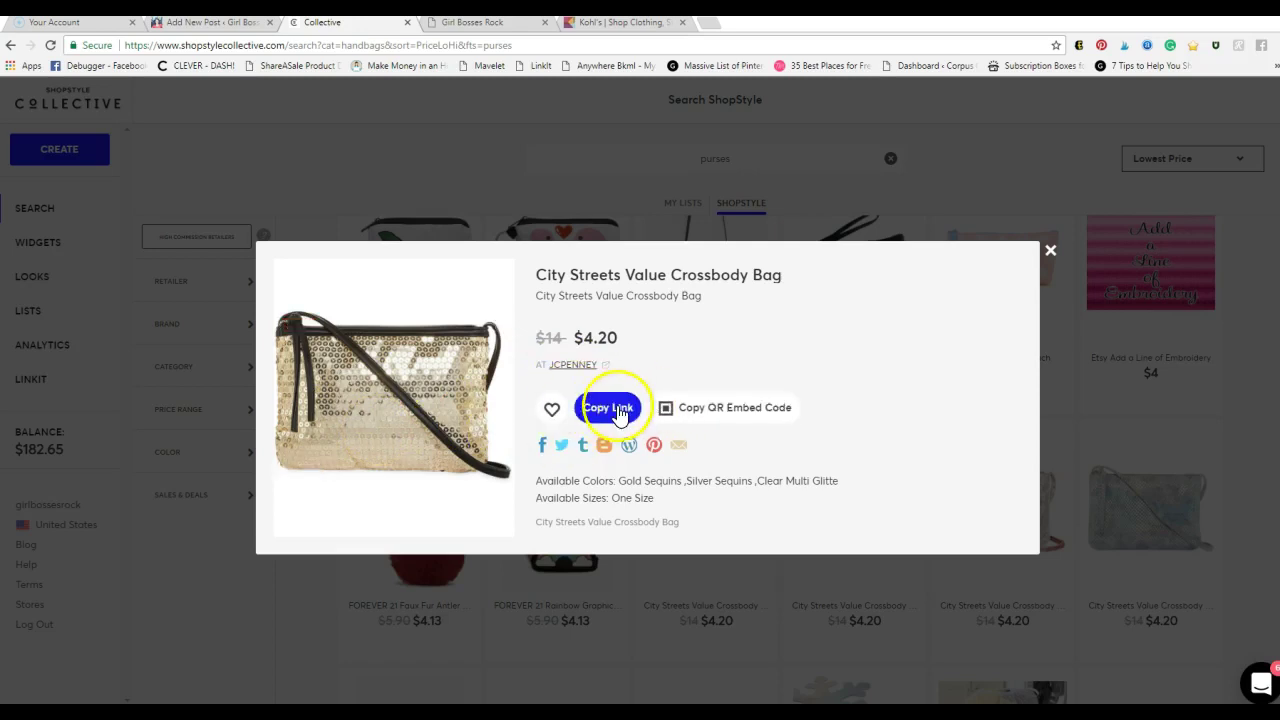
Switch to the WordPress post draft and make the words "wristlet or clutch" bold and orange
left_click(210, 22)
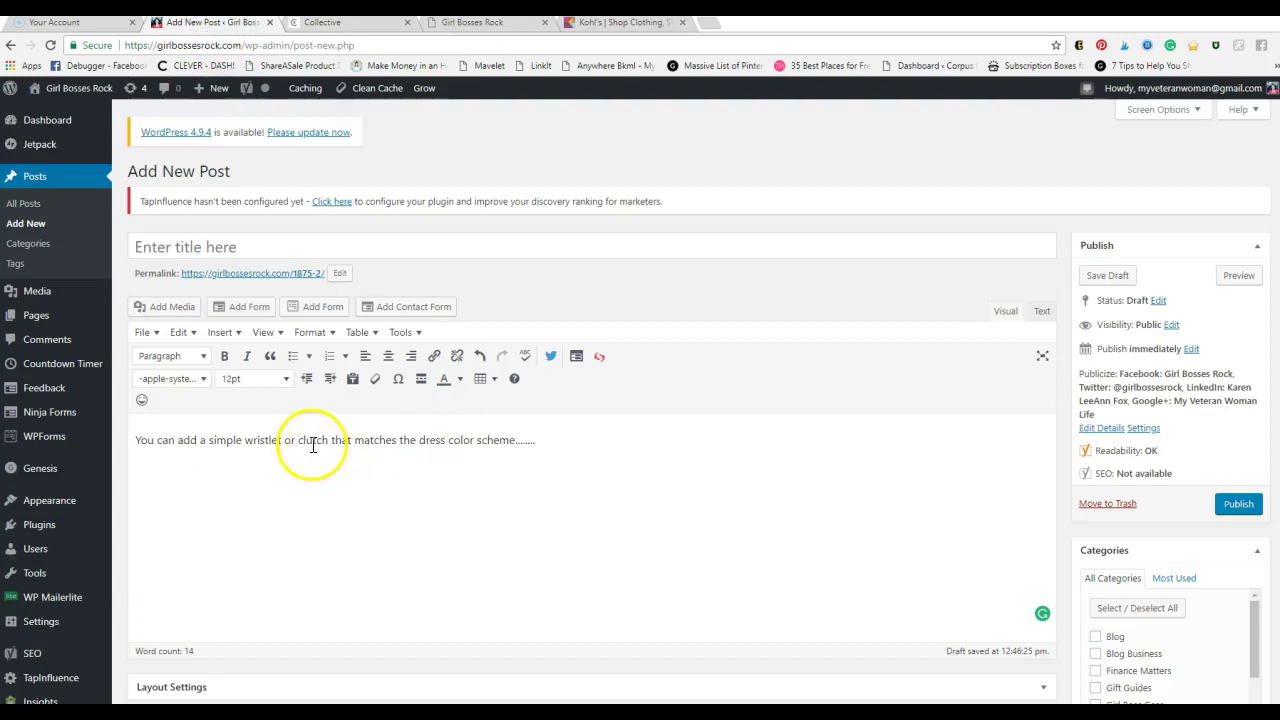
left_click_drag(247, 440, 328, 438)
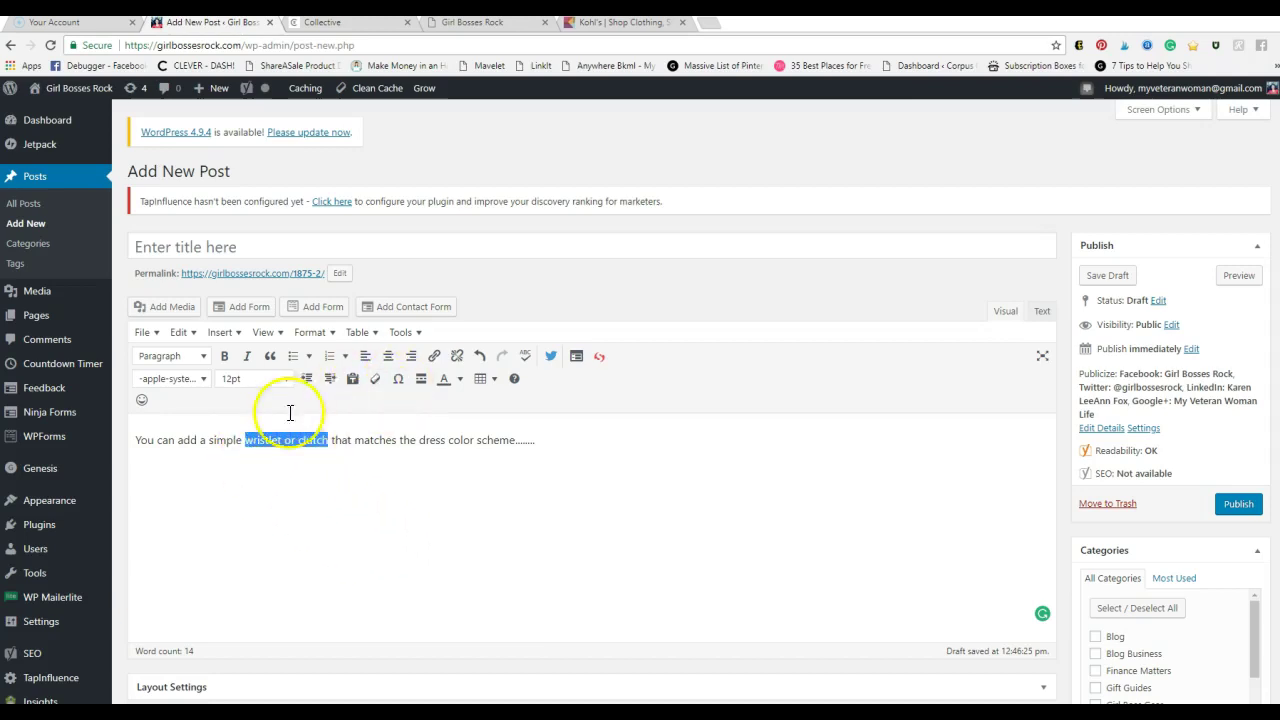
left_click(224, 357)
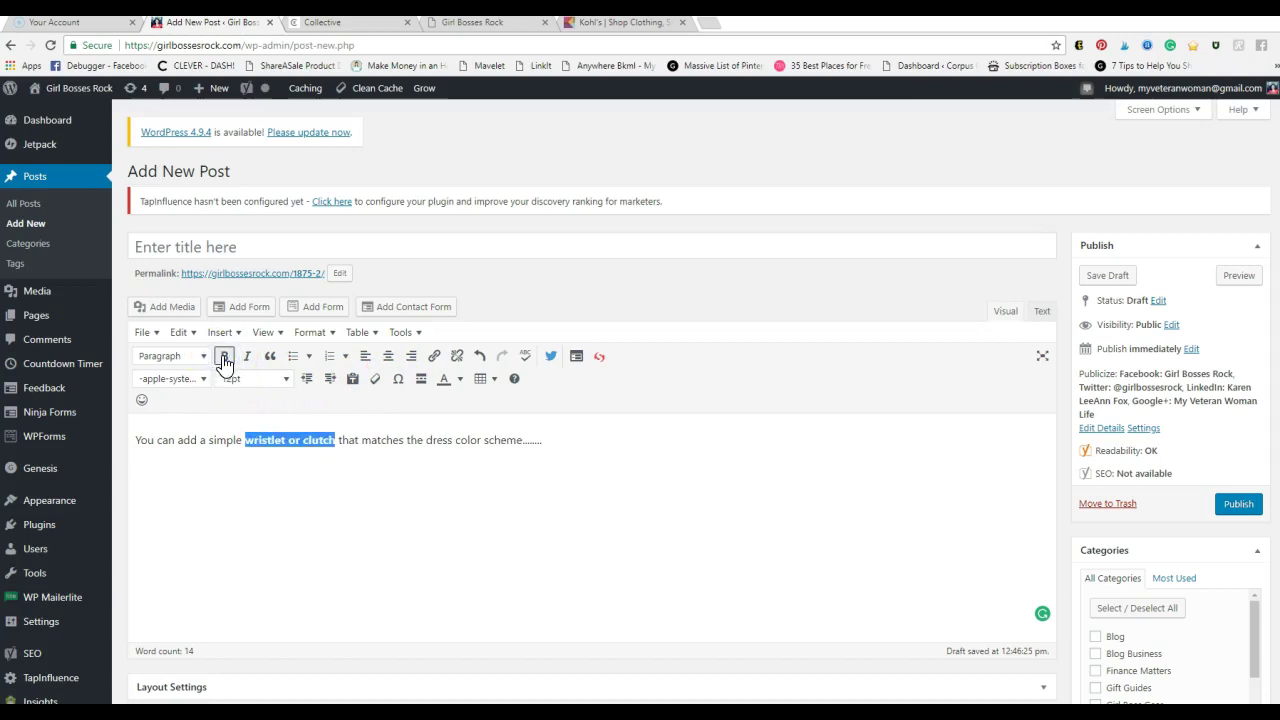
left_click(460, 379)
left_click(417, 413)
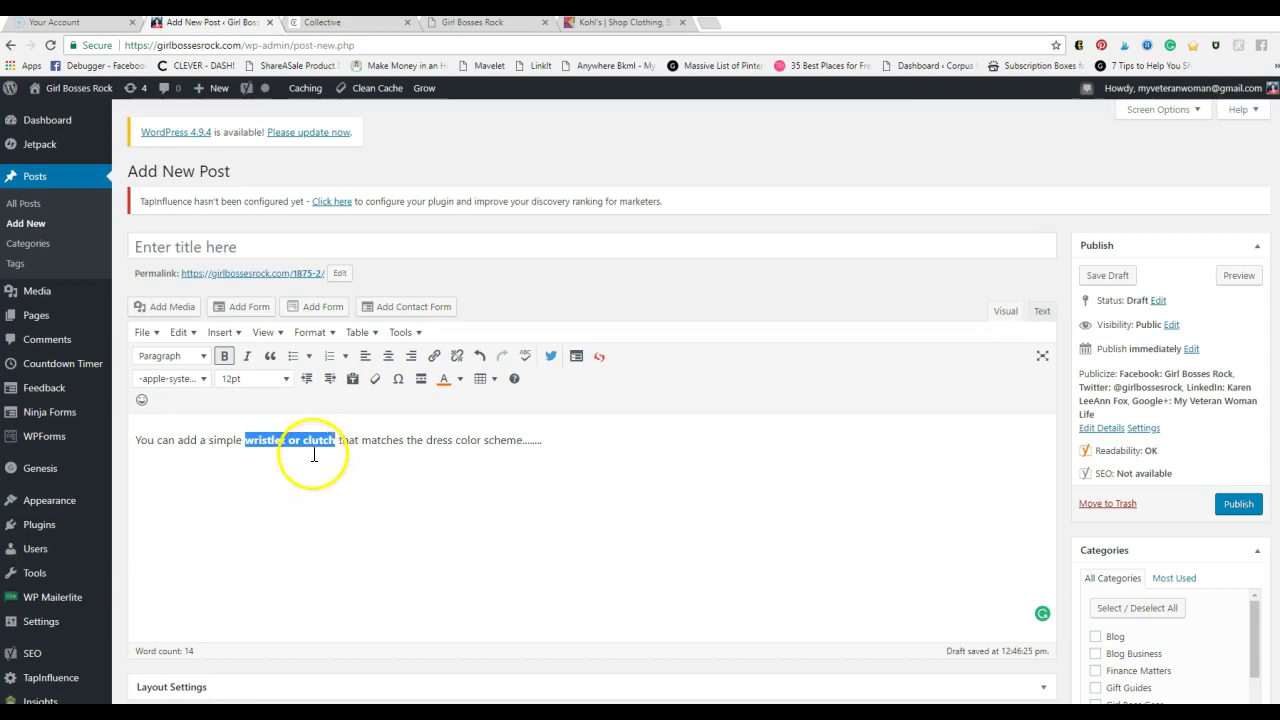
left_click(434, 358)
right_click(332, 465)
left_click(369, 546)
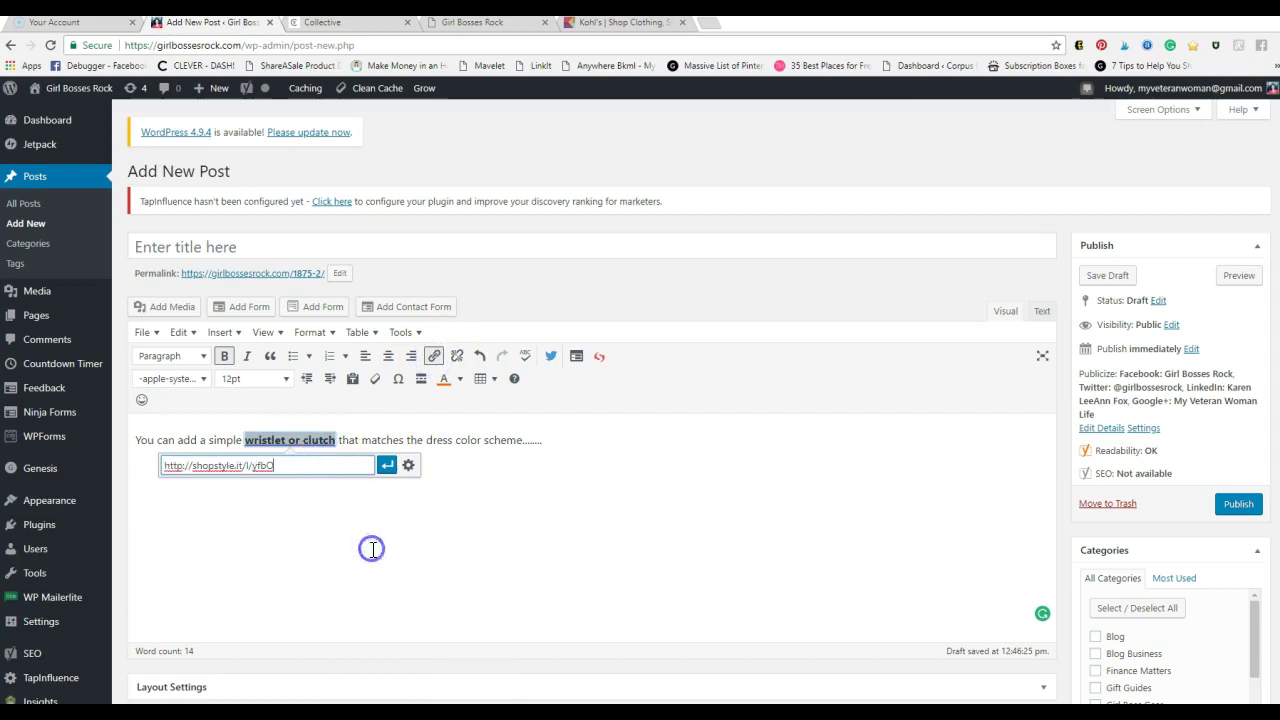
left_click(386, 465)
left_click(322, 465)
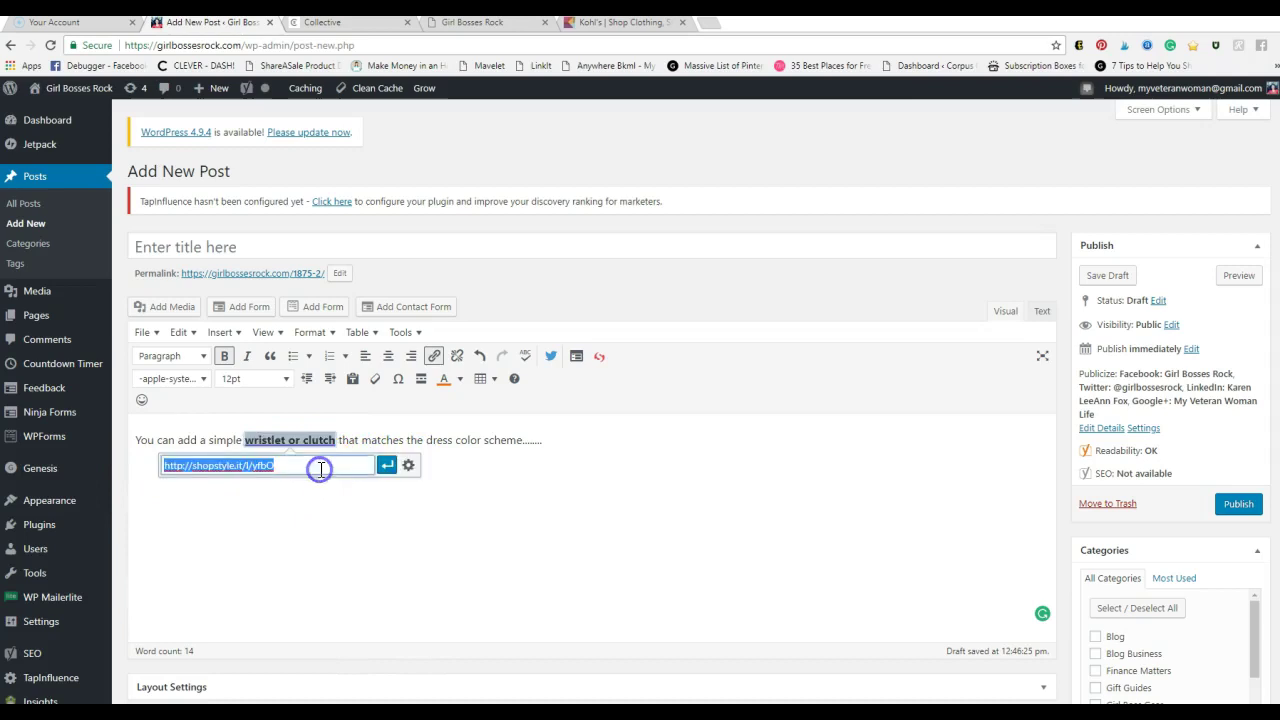
Set the "wristlet or clutch" link to open in a new tab with rel="nofollow" and update it
left_click(408, 466)
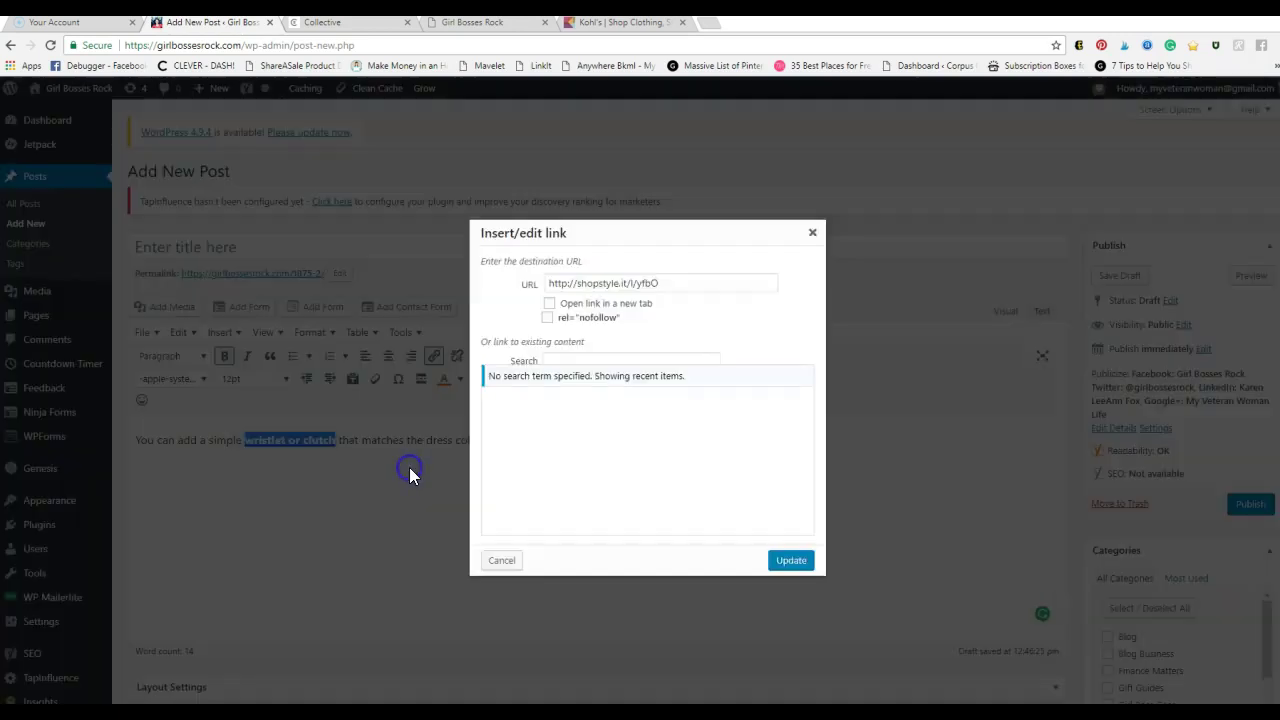
left_click(549, 304)
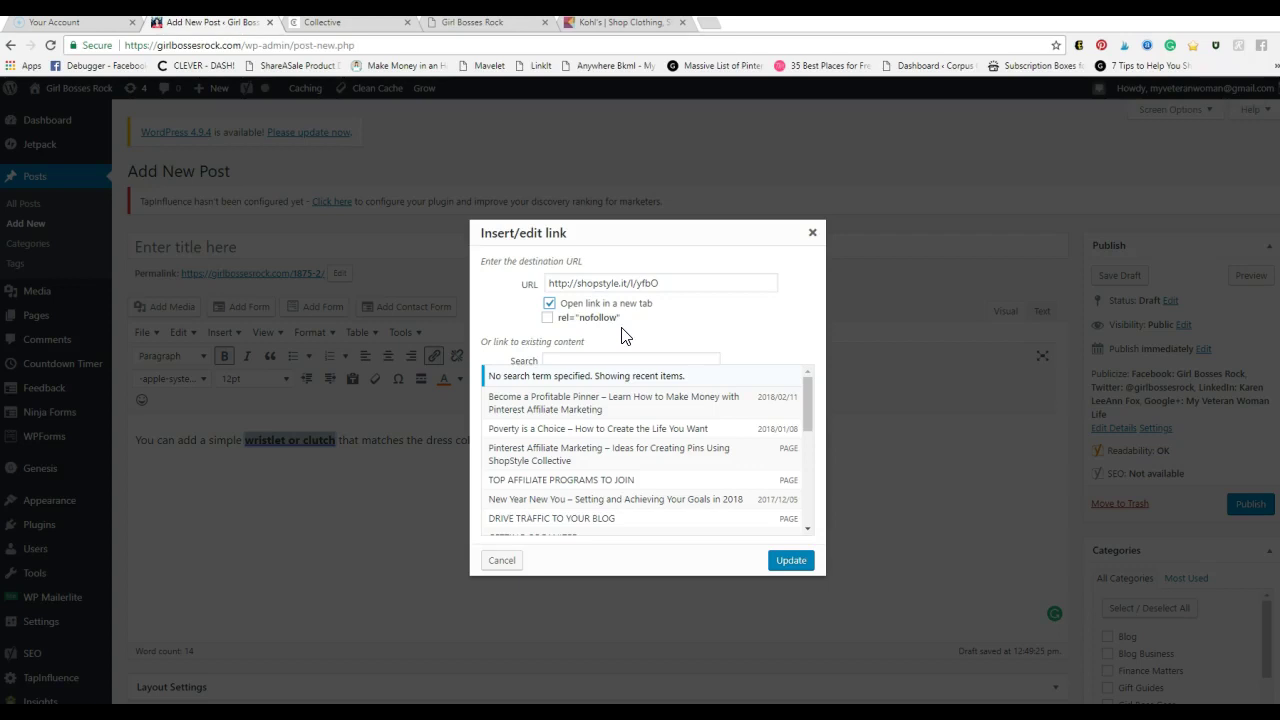
left_click(673, 328)
left_click(588, 338)
left_click(620, 318)
left_click(549, 303)
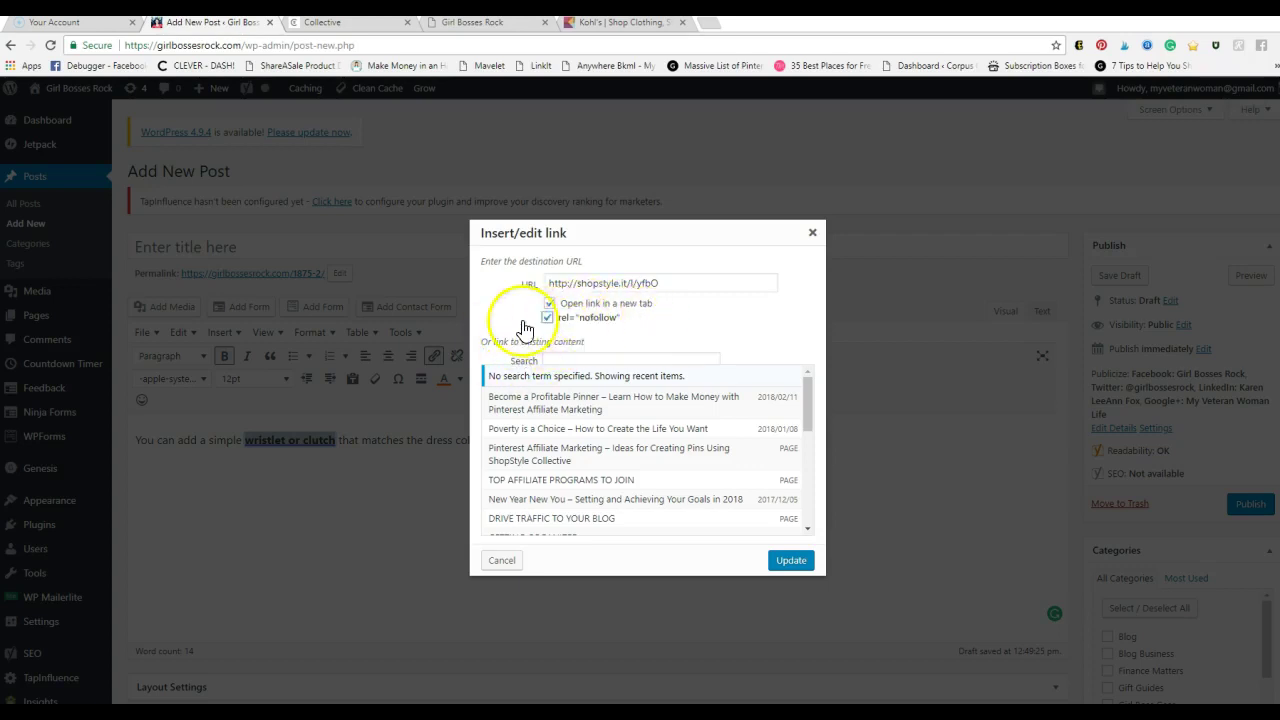
left_click(600, 303)
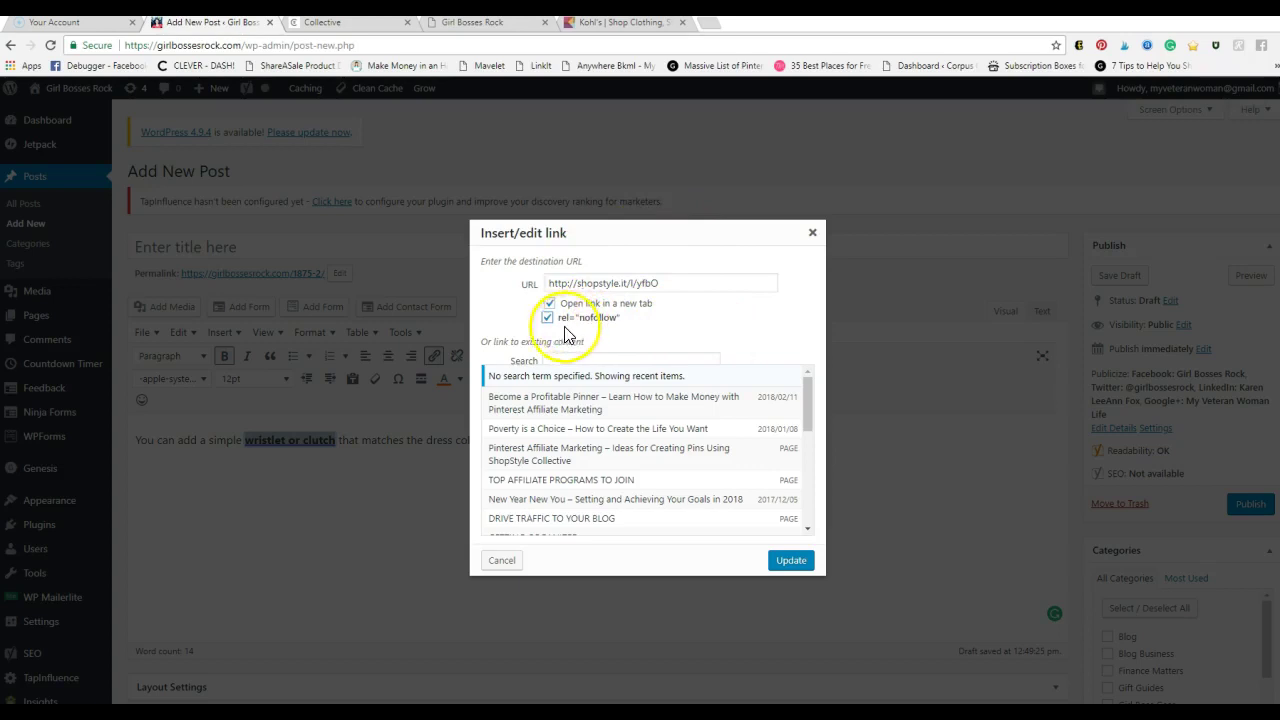
left_click(791, 560)
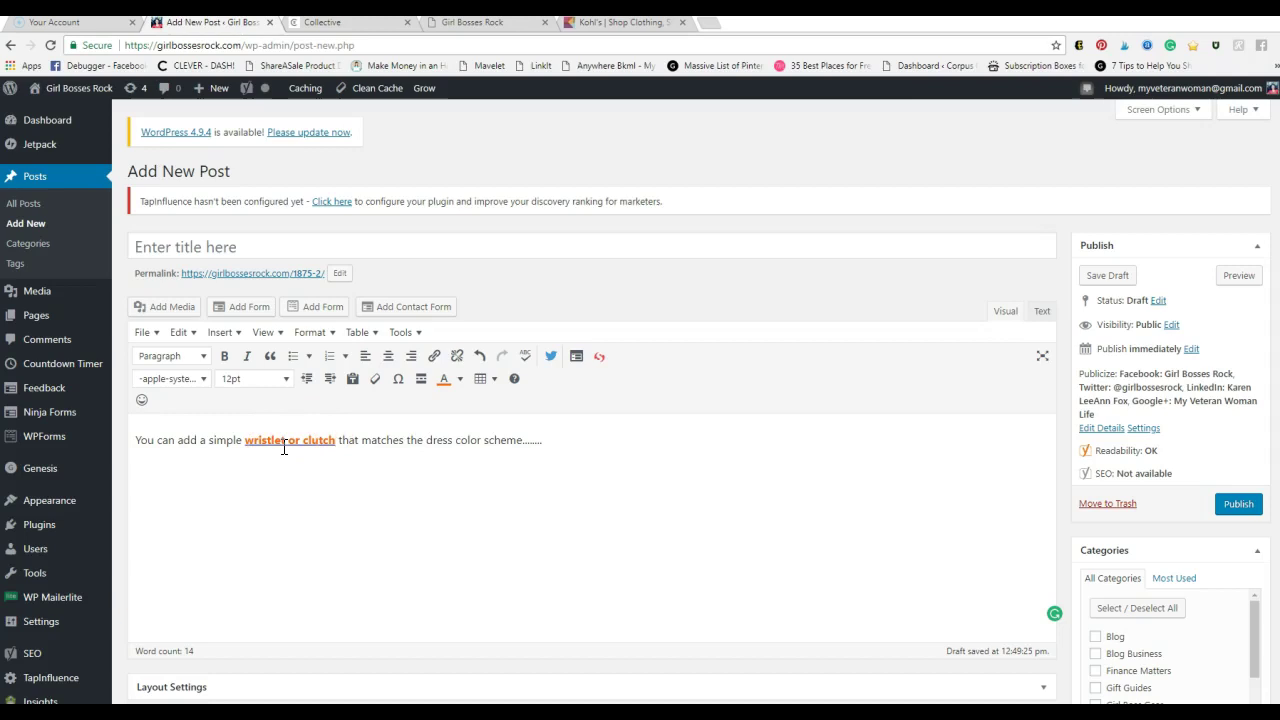
left_click(725, 461)
scroll(468, 543, "down", 3)
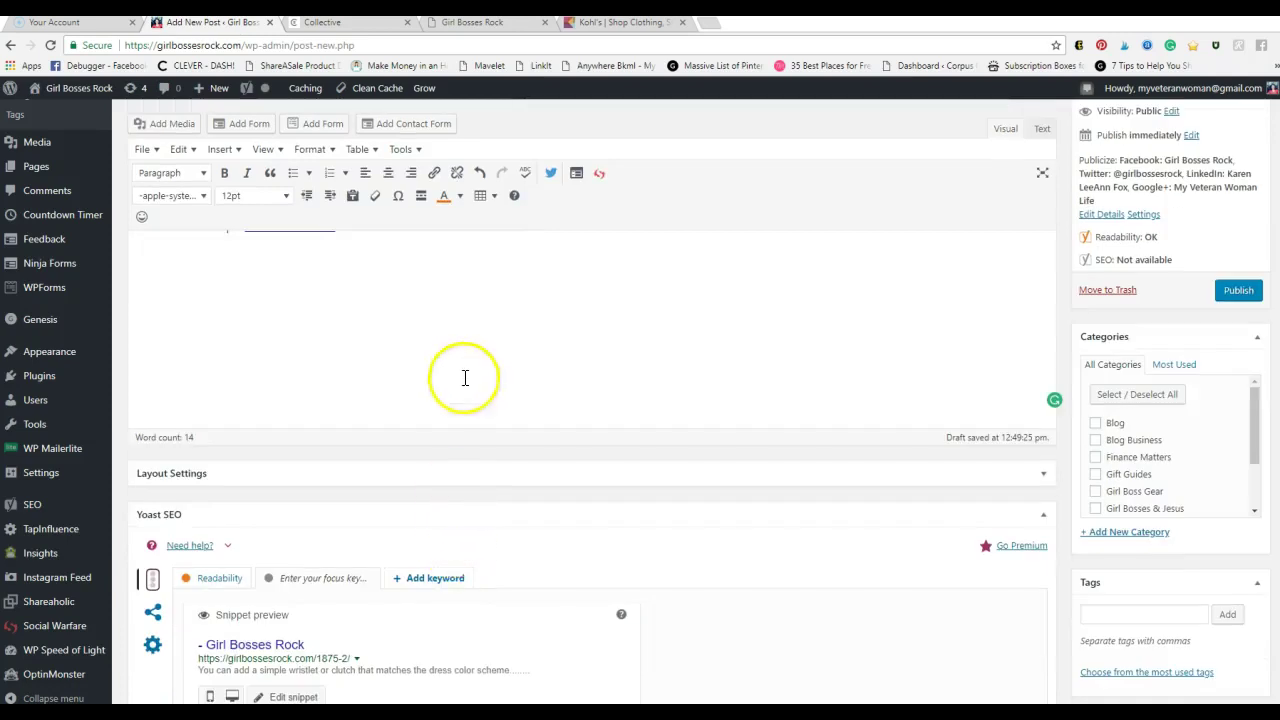
scroll(463, 374, "up", 3)
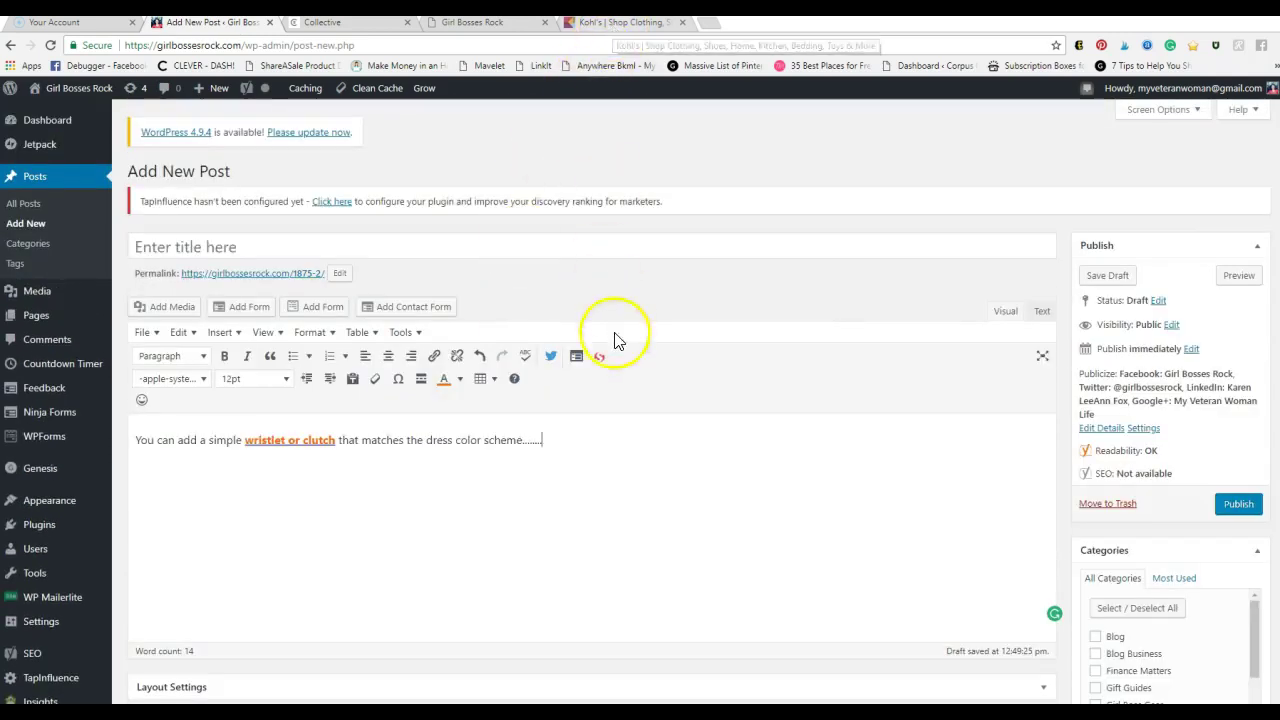
Switch to the Kohl's website and search the store for "dresses"
left_click(637, 24)
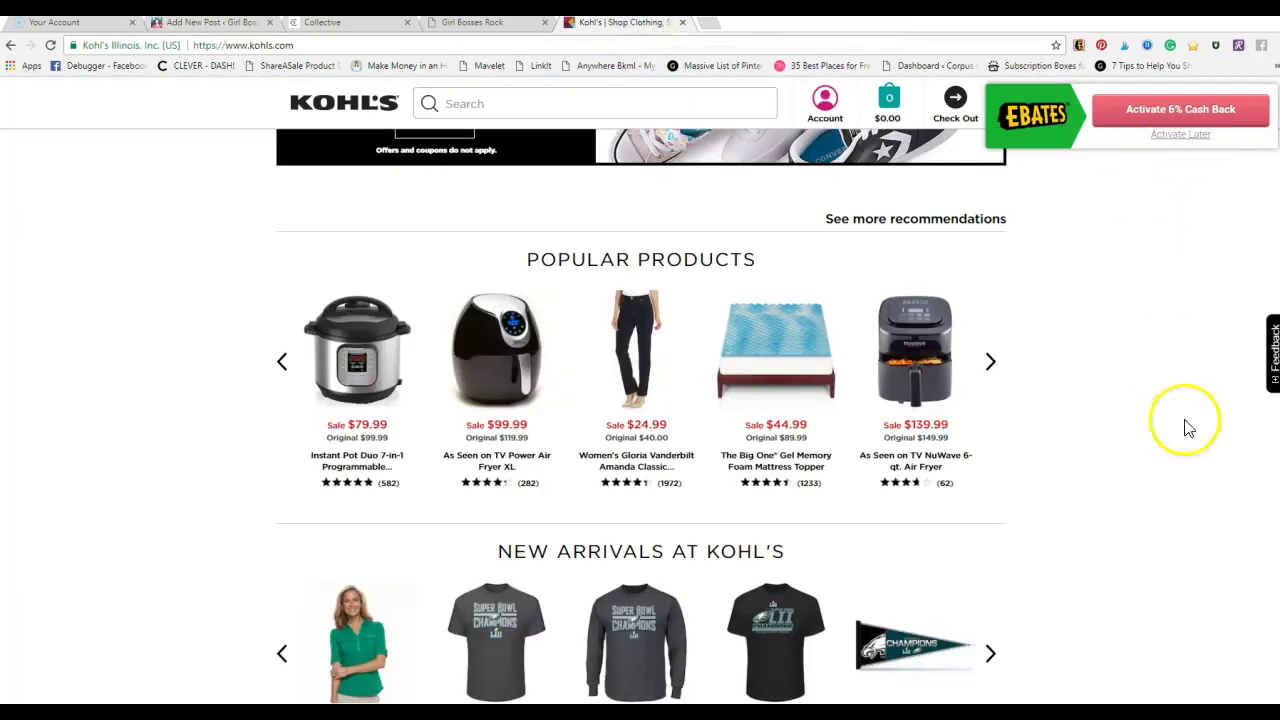
scroll(1100, 430, "down", 3)
scroll(491, 414, "up", 5)
left_click(540, 103)
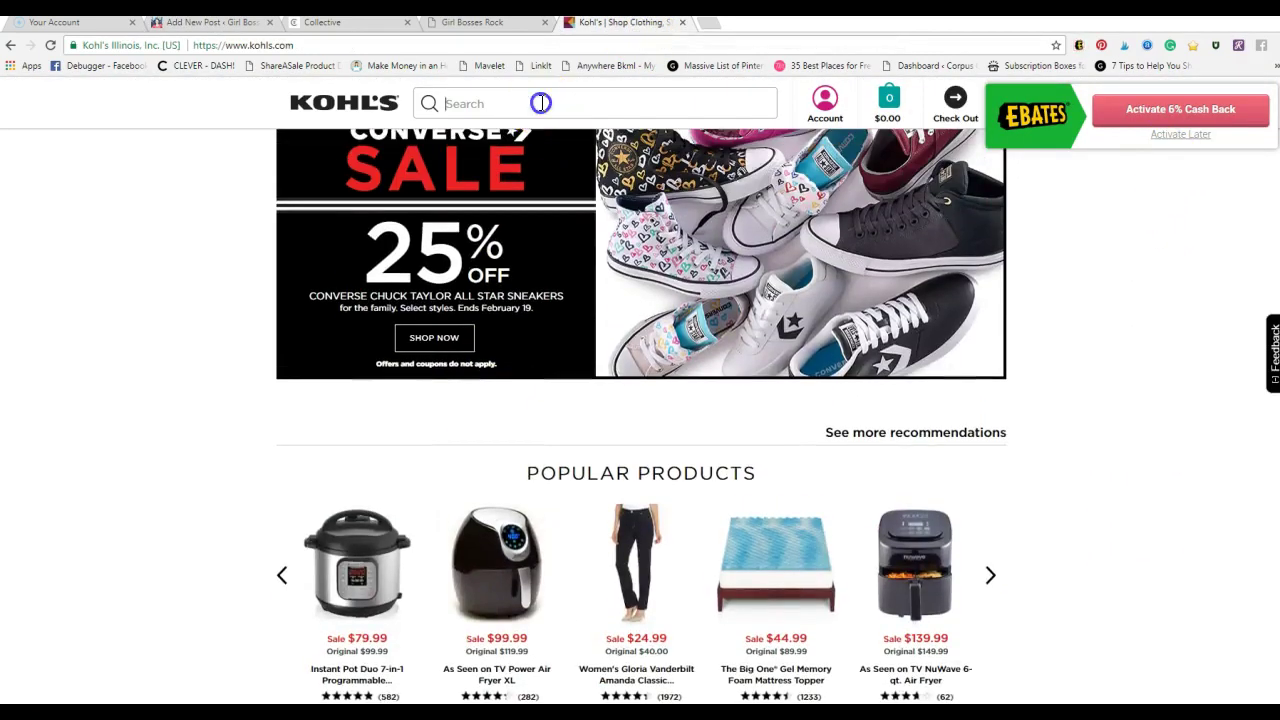
type("dresses")
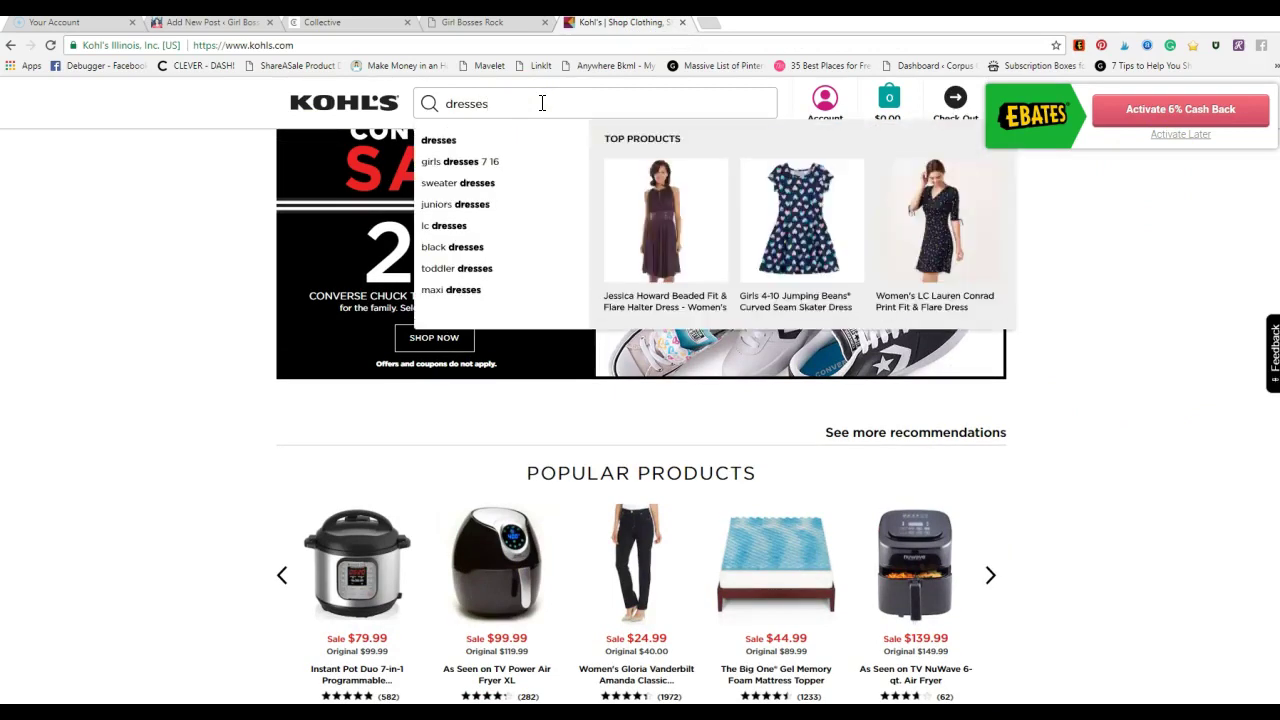
left_click(440, 149)
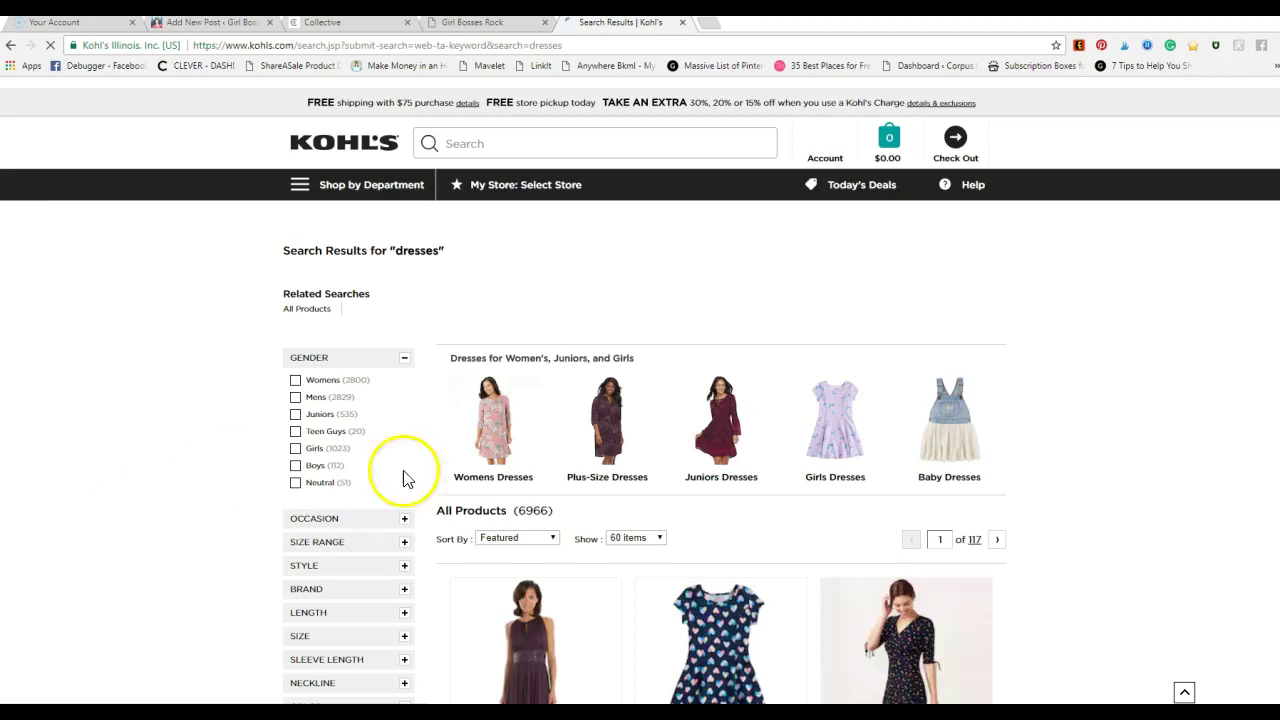
Open the product page of the floral Women's Chaps Pleated Sheath Dress from the search results
scroll(957, 508, "down", 10)
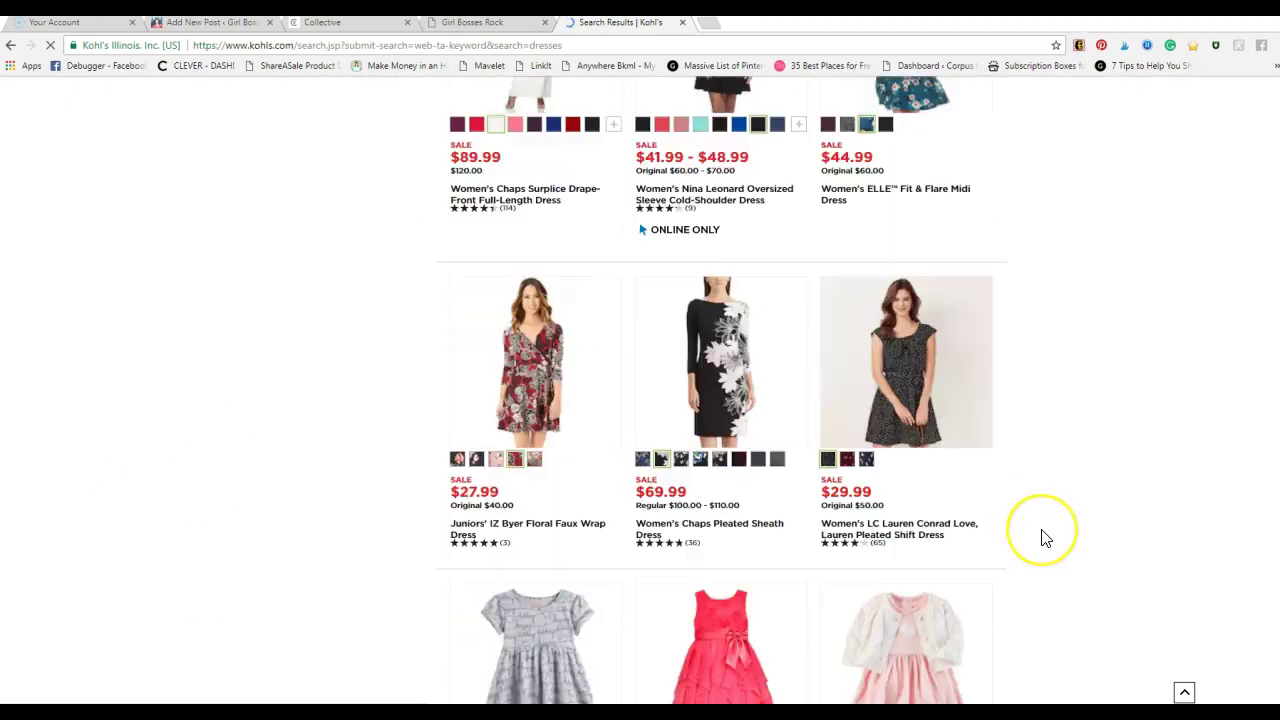
scroll(1043, 538, "down", 1)
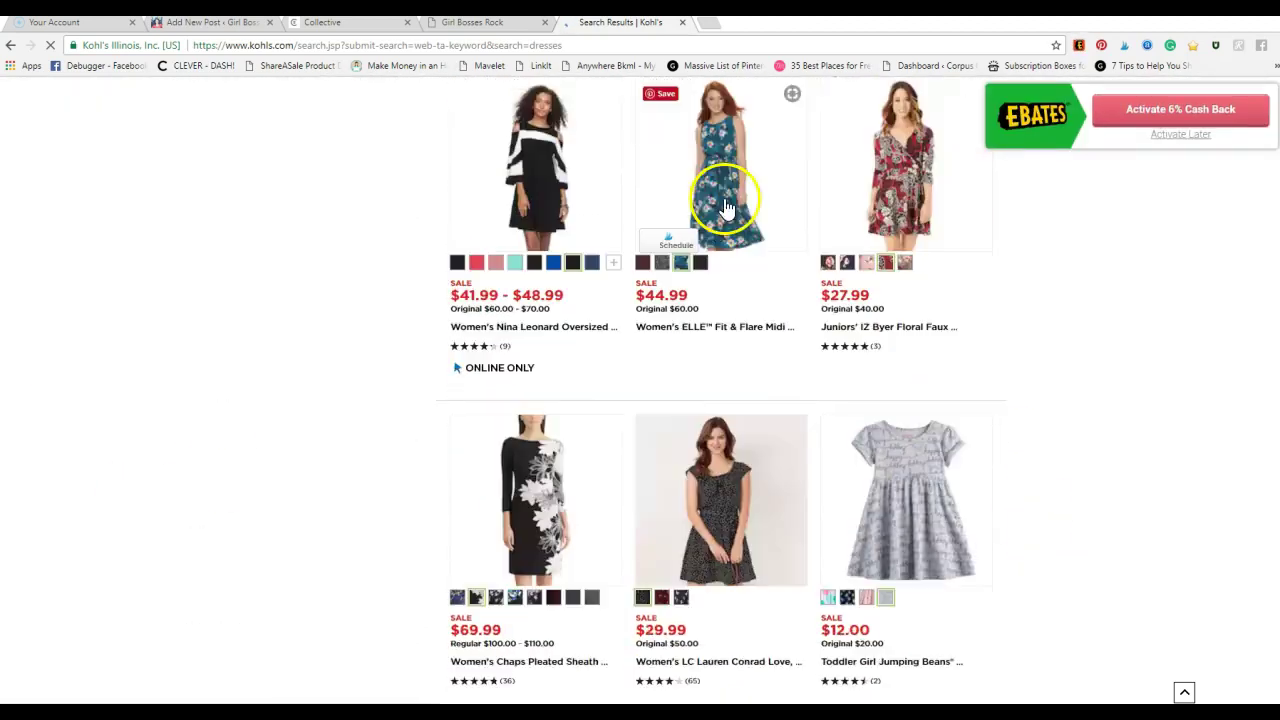
left_click(517, 457)
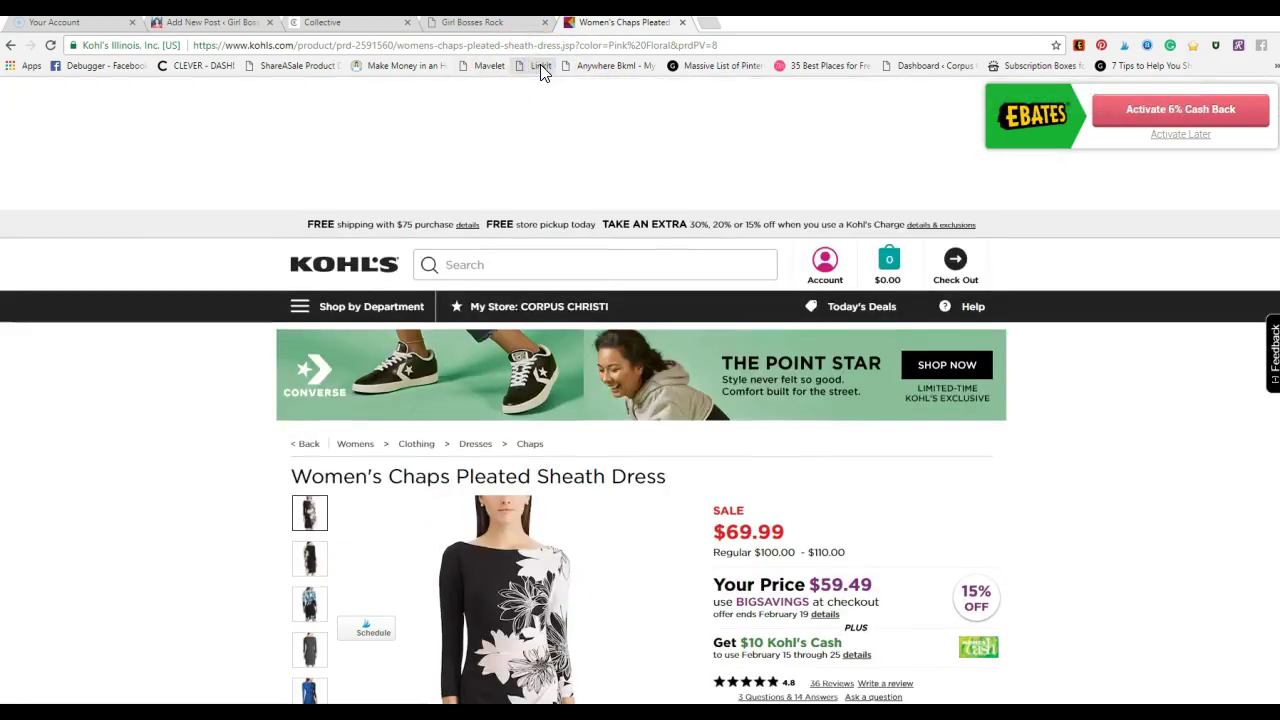
Run LinkIt on the dress page, dismiss the Ebates offer, and copy the affiliate link for the Chaps Pleated Sheath Dress
left_click(539, 68)
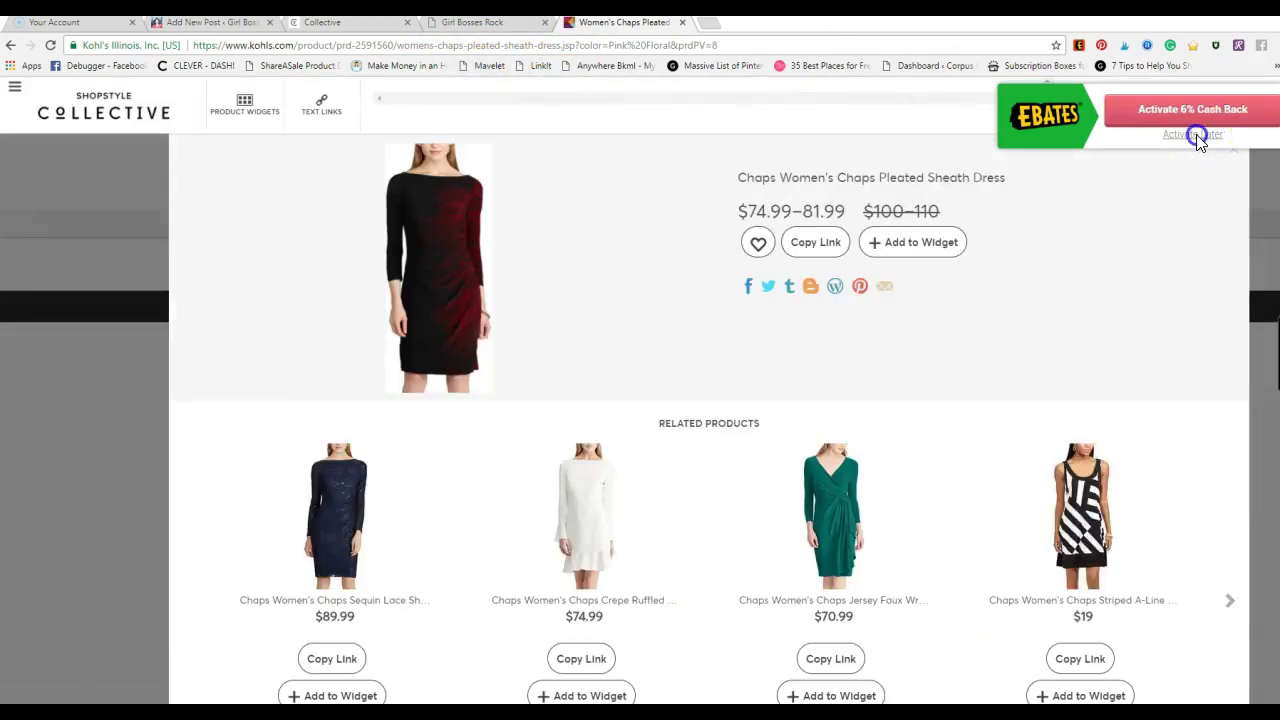
left_click(1200, 145)
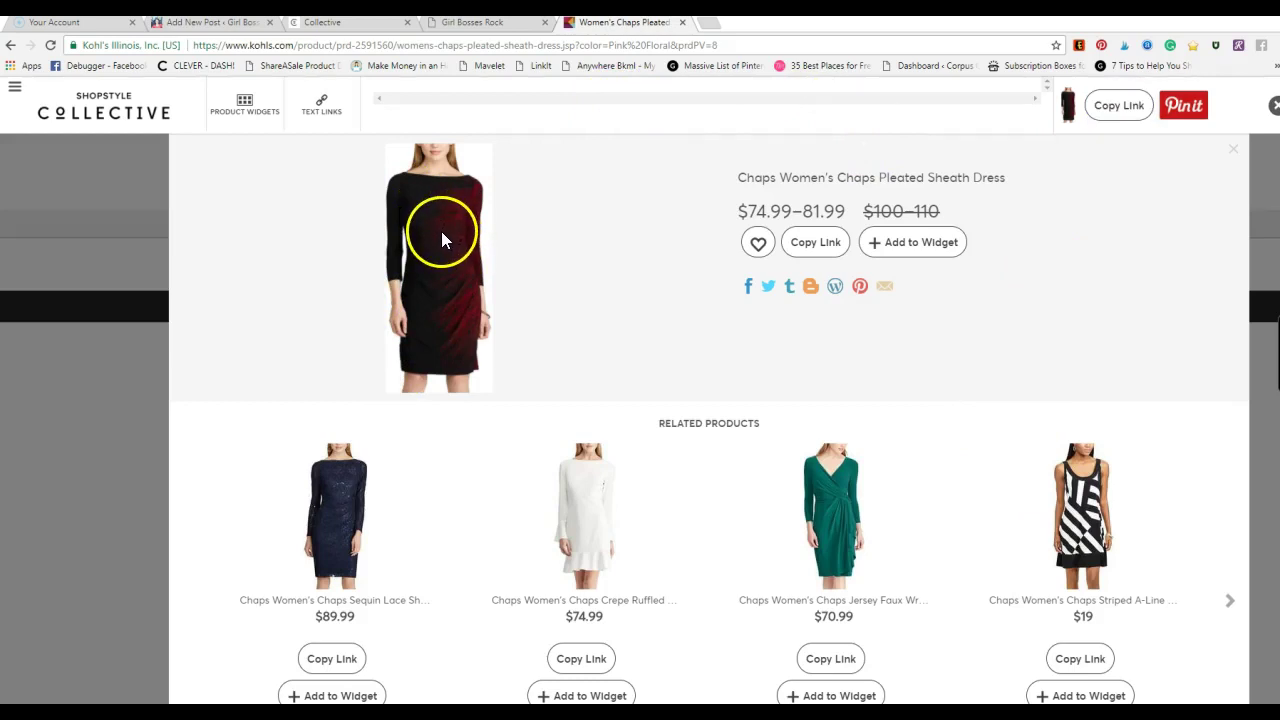
left_click(815, 244)
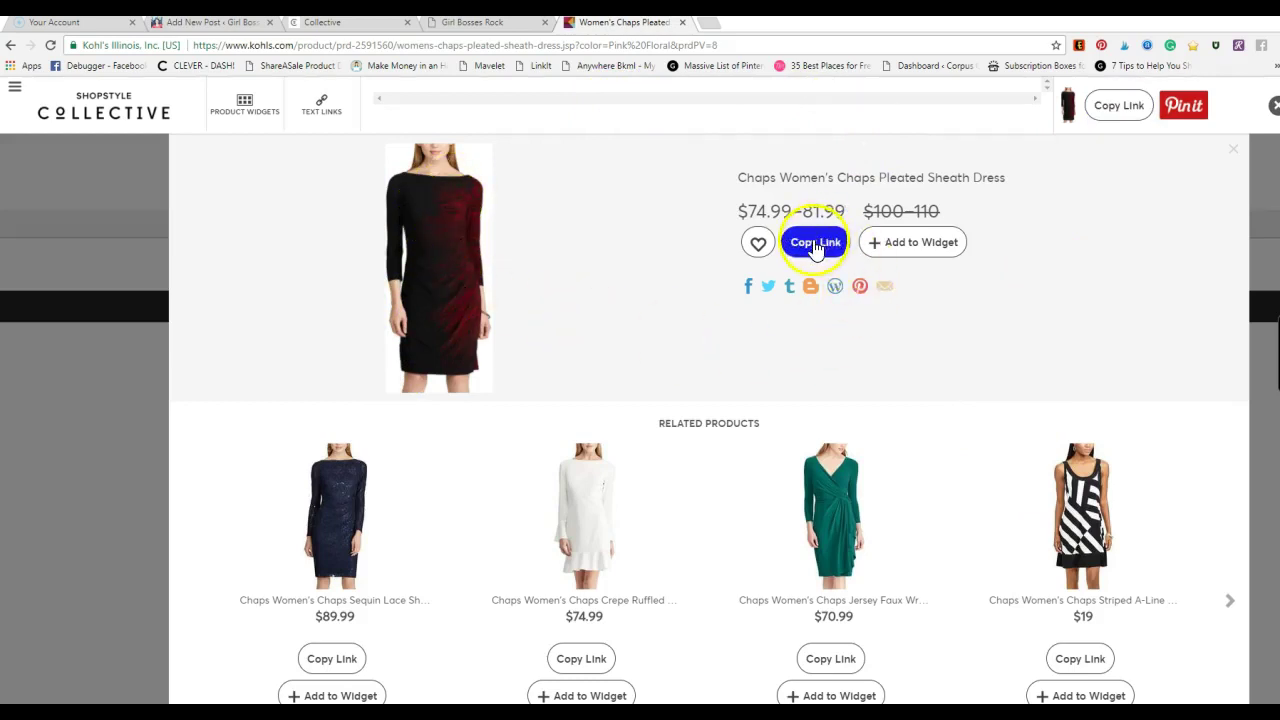
left_click(815, 249)
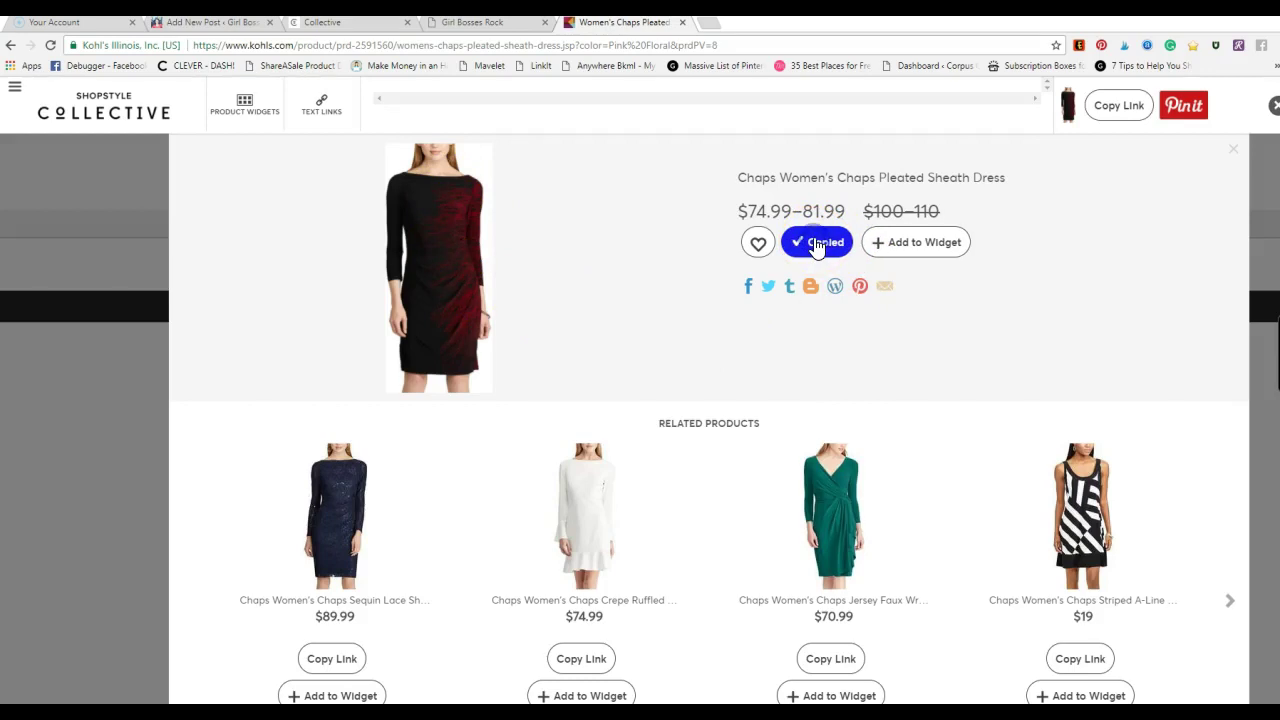
Try to link the words "dress color" in the WordPress draft post to the copied affiliate link
left_click(205, 22)
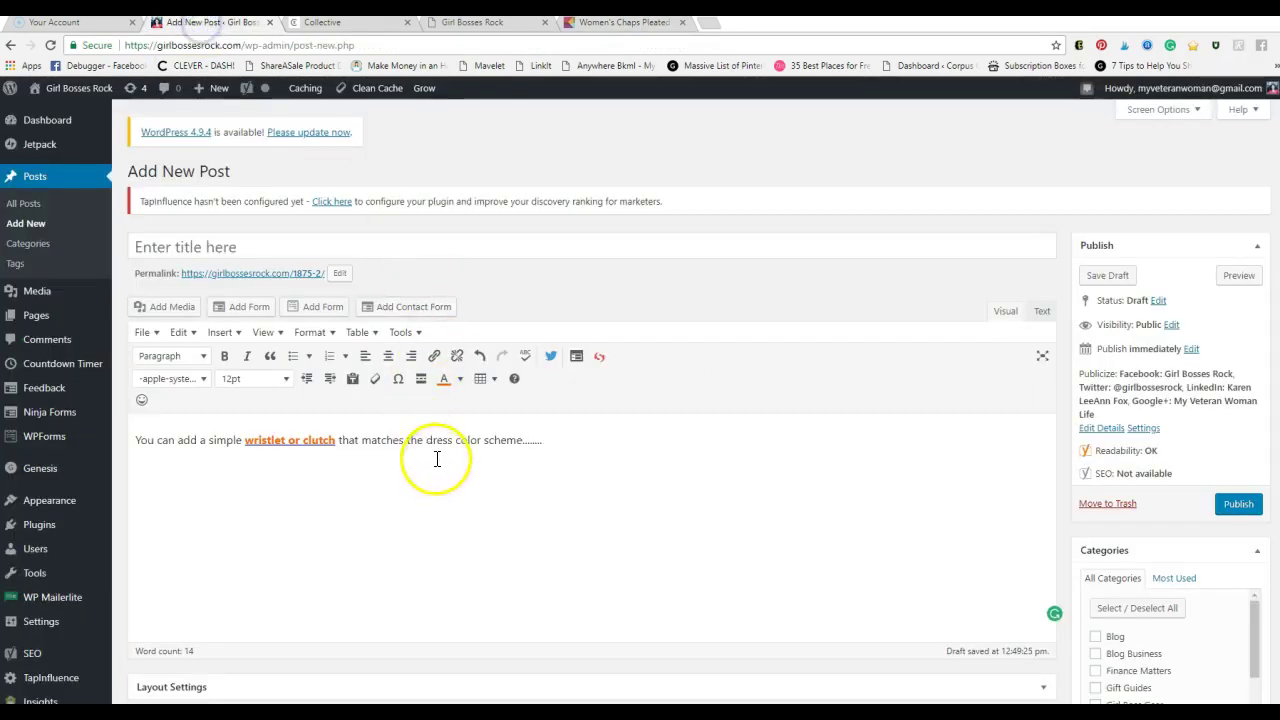
left_click_drag(425, 441, 482, 440)
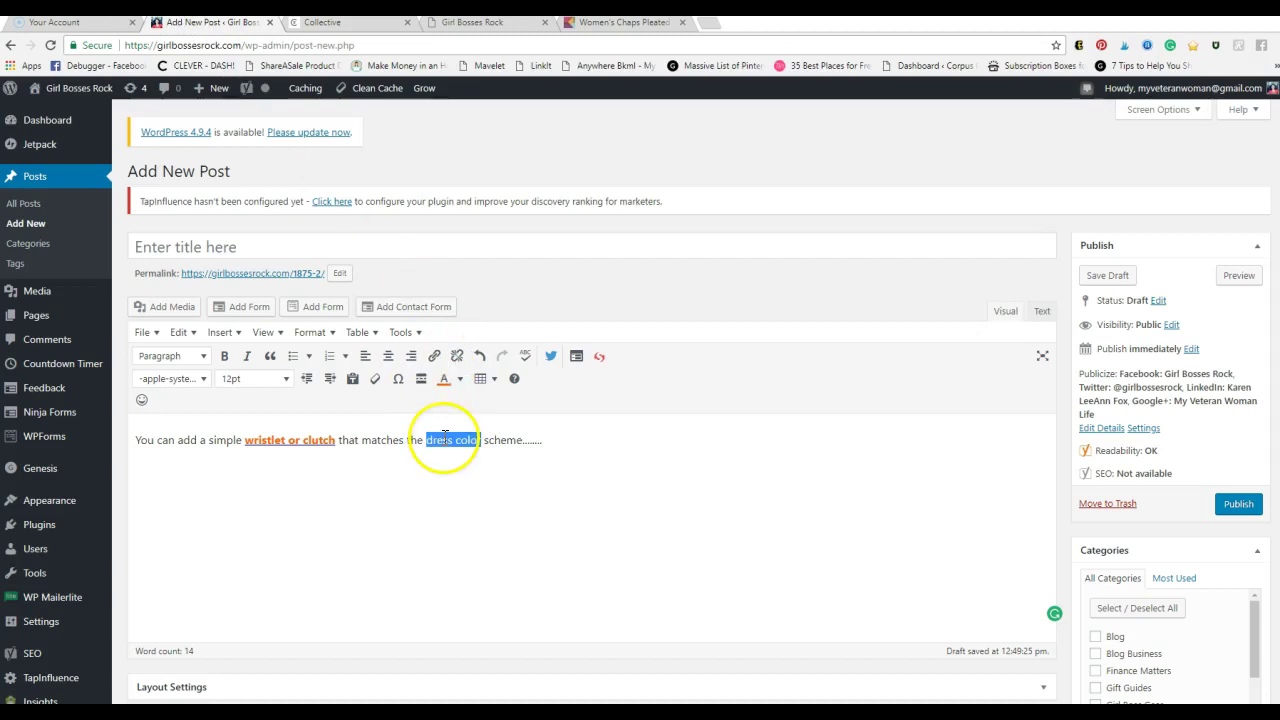
left_click(434, 356)
right_click(454, 462)
left_click(514, 543)
left_click(677, 577)
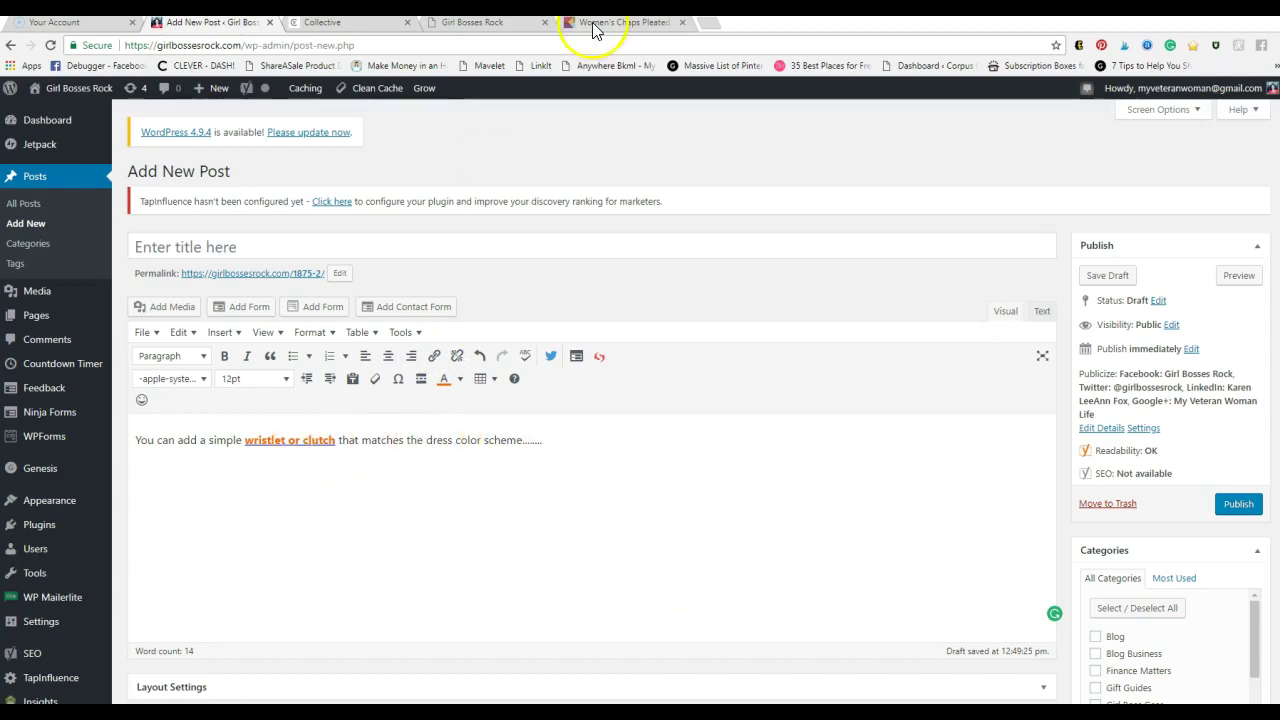
Switch back to ShopStyle Collective and close the details of the City Streets Value Crossbody Bag
left_click(622, 22)
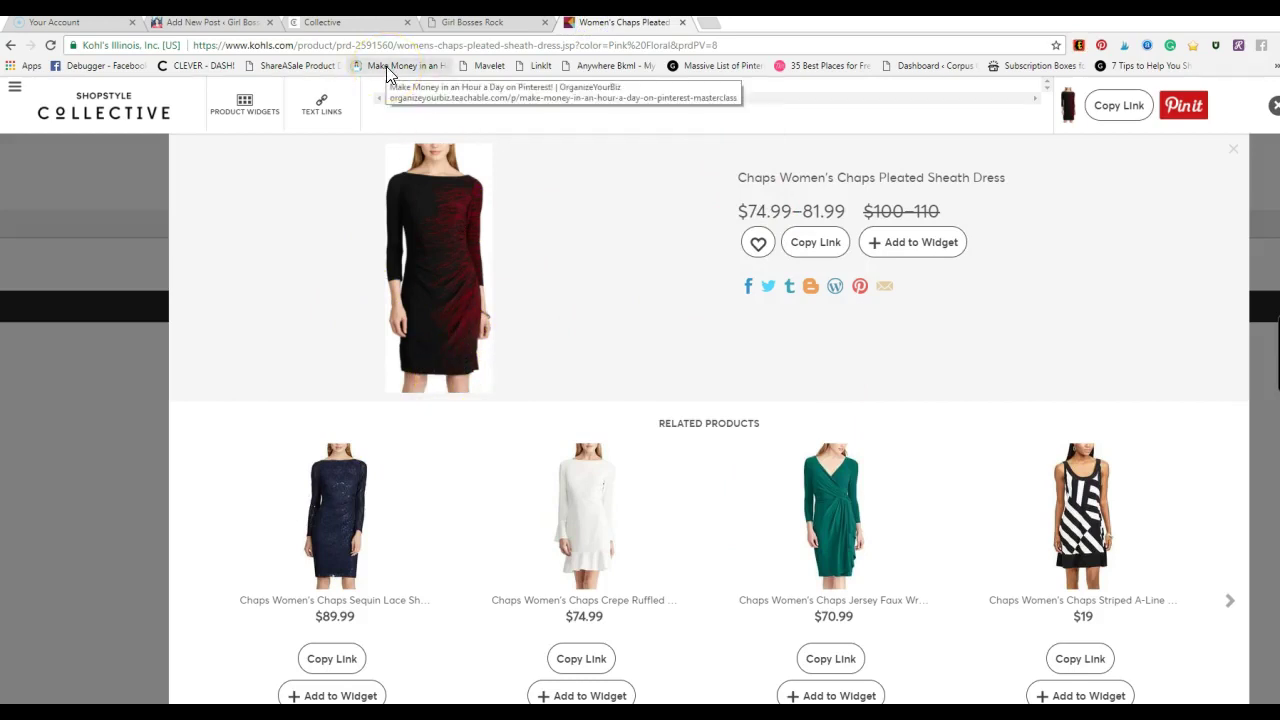
left_click(325, 22)
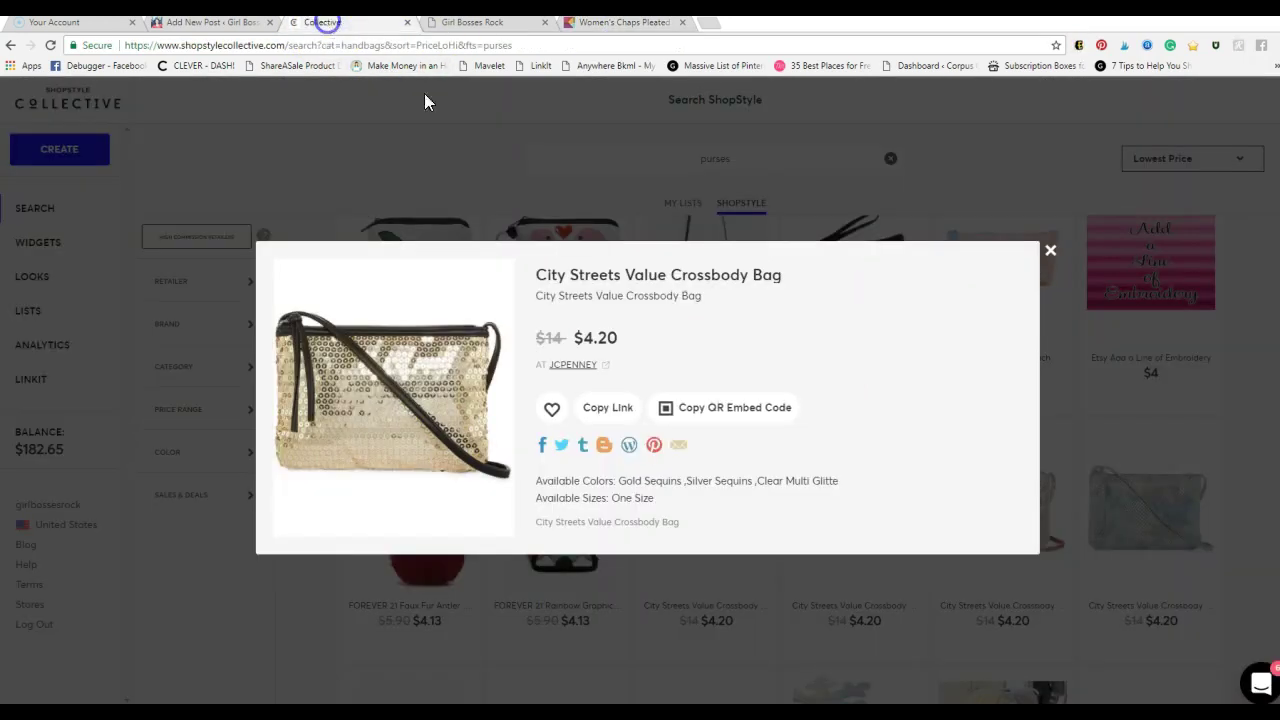
left_click(1050, 251)
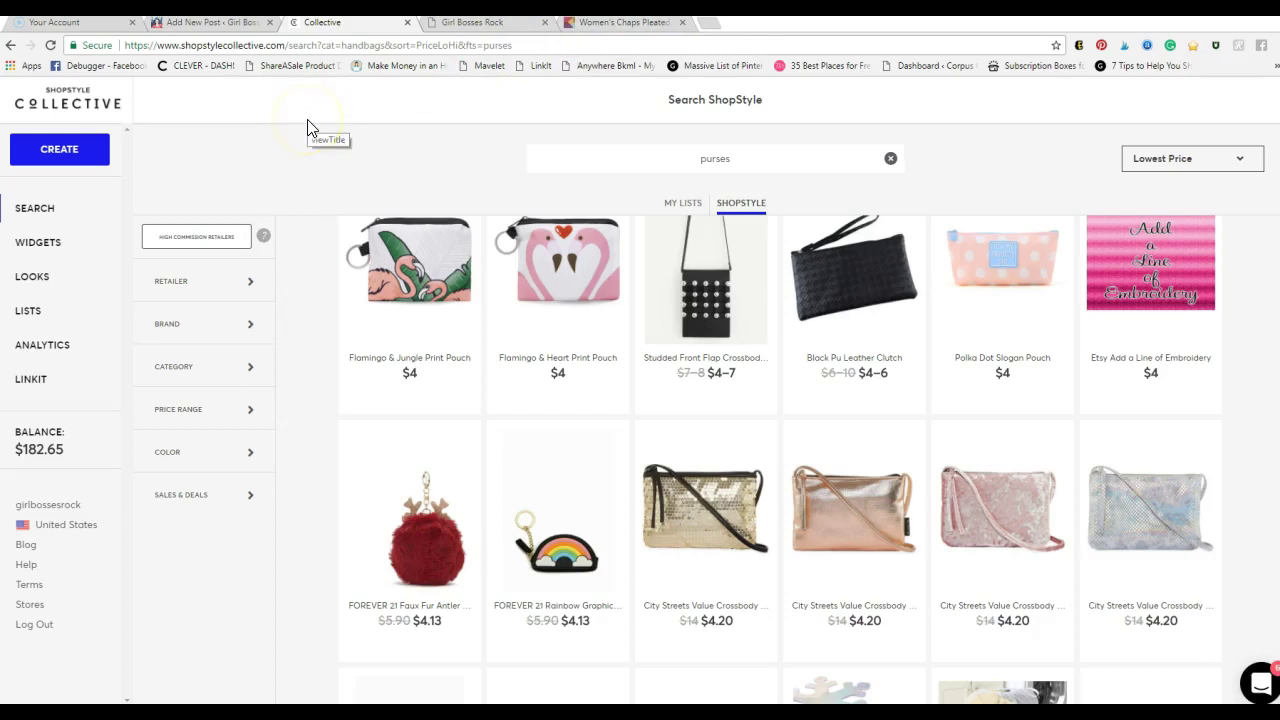
Start creating a new product widget in ShopStyle Collective
left_click(193, 22)
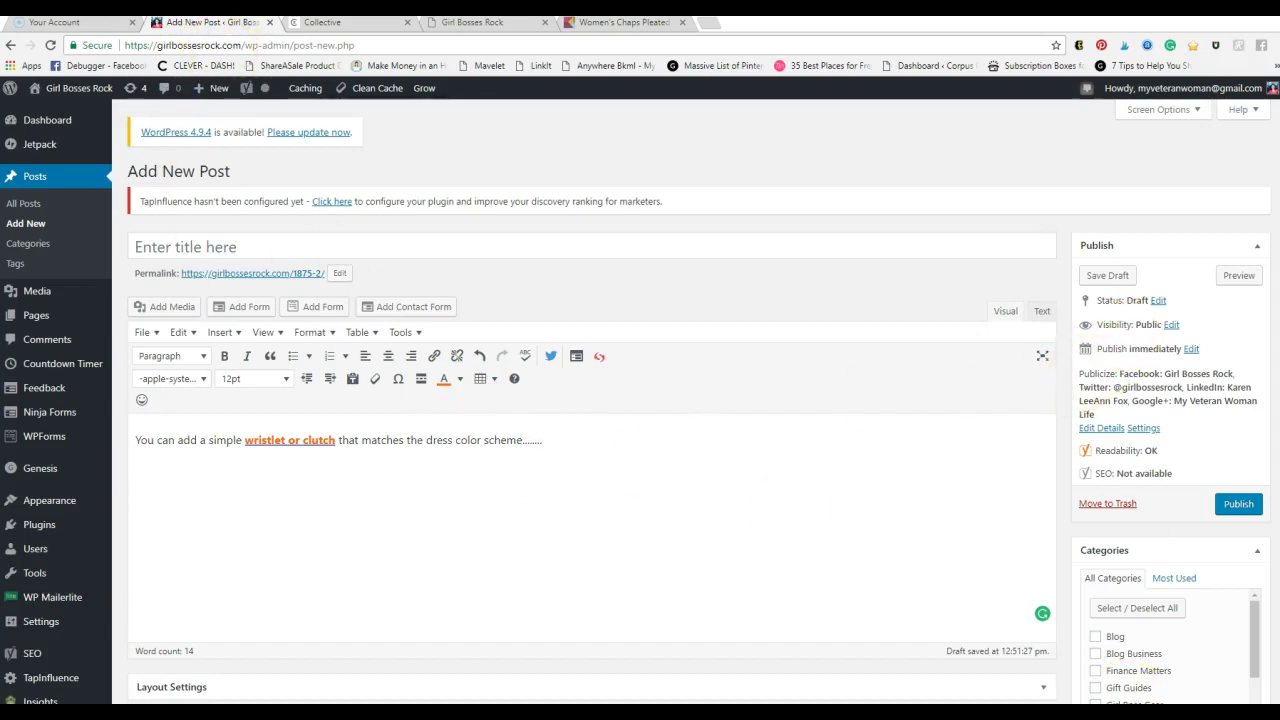
left_click(325, 24)
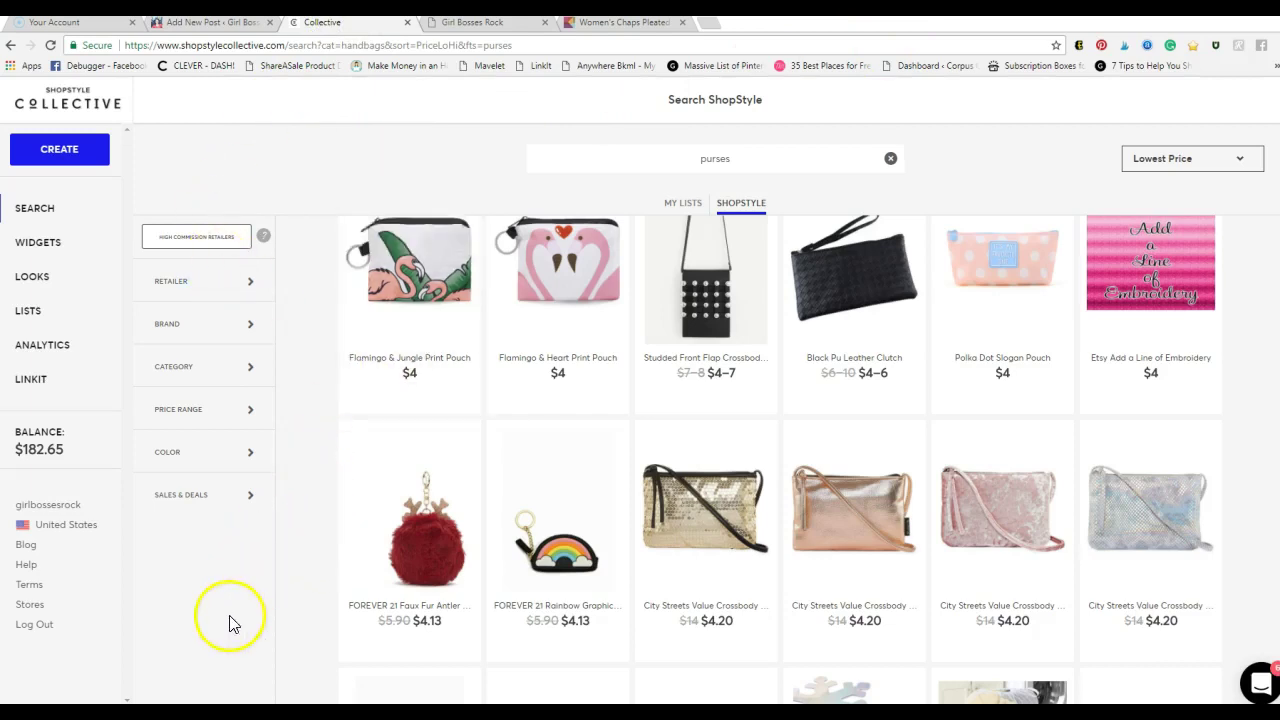
left_click(57, 155)
left_click(78, 214)
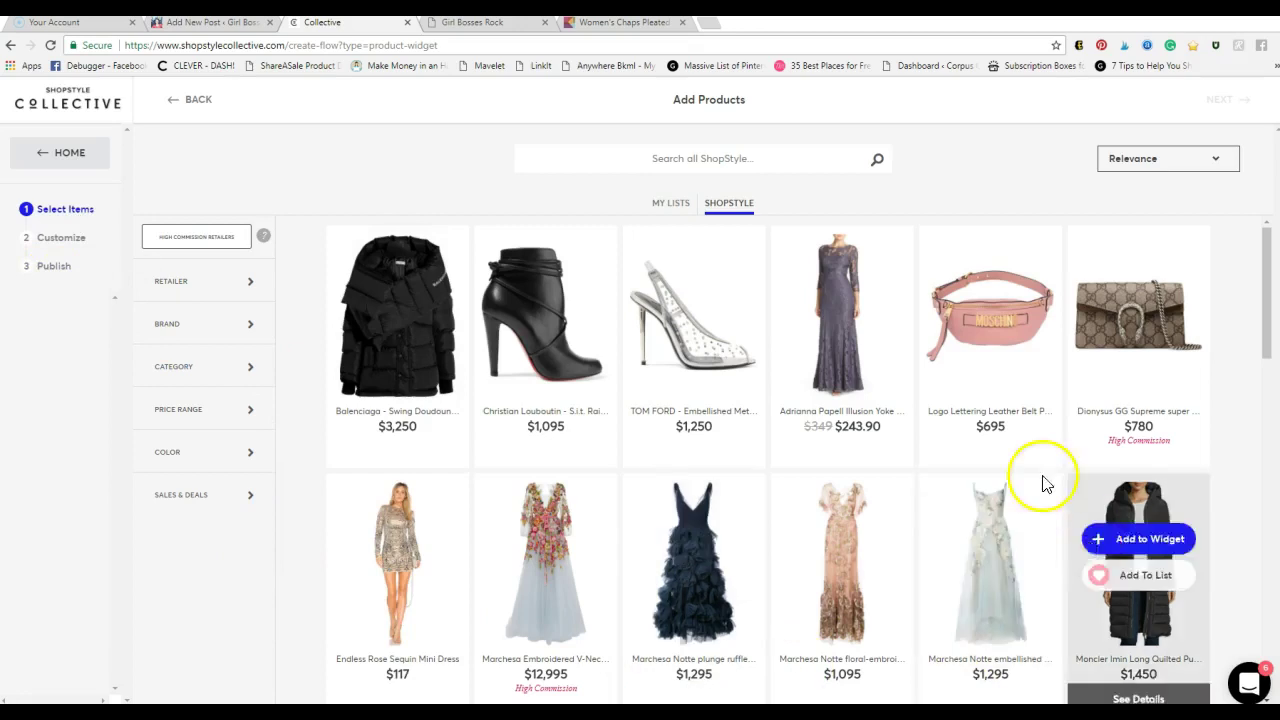
Search the ShopStyle products for "Target boots"
mouse_move(646, 663)
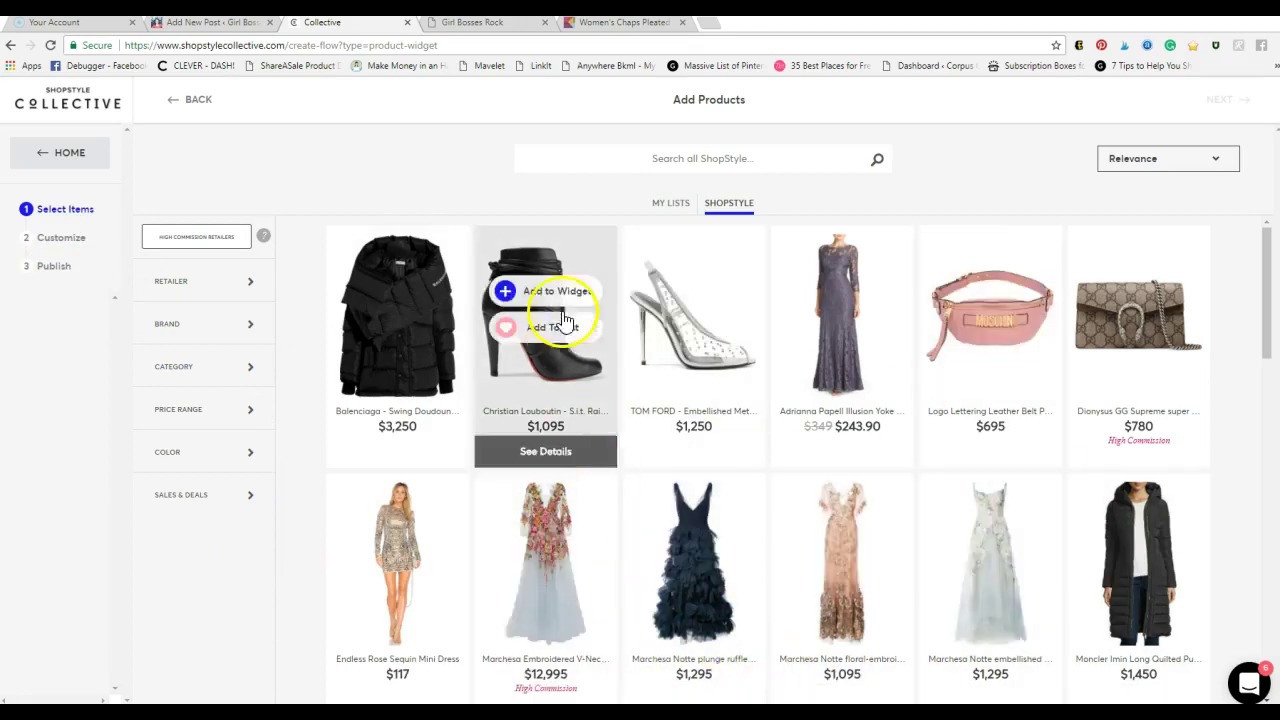
left_click(747, 158)
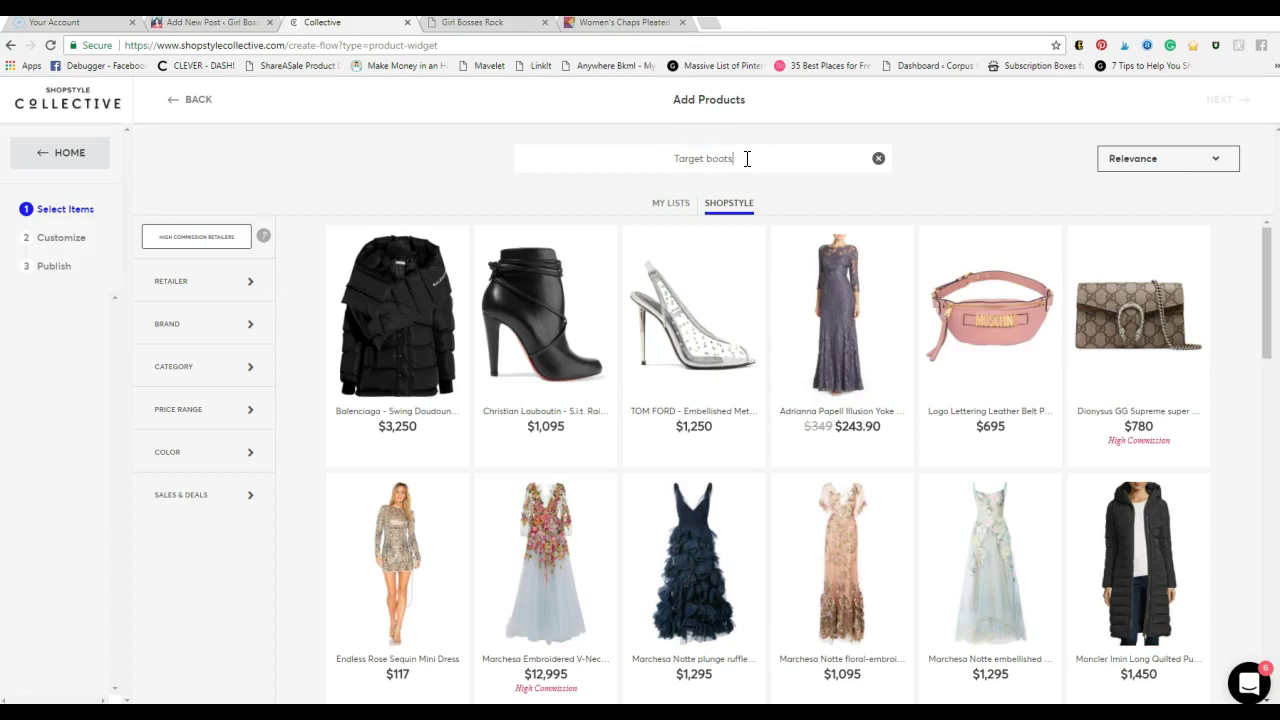
key("Return")
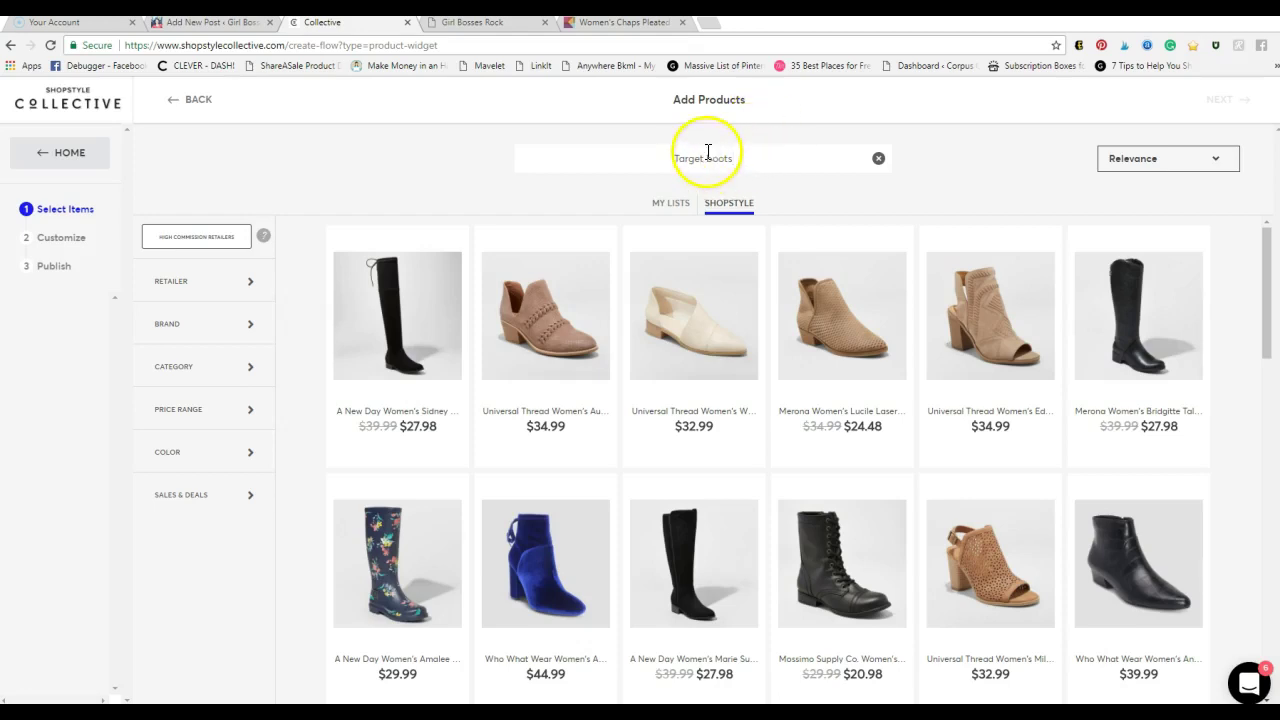
Remove "Target" from the product search and search all of ShopStyle for "boots"
left_click_drag(704, 157, 648, 148)
key("BackSpace")
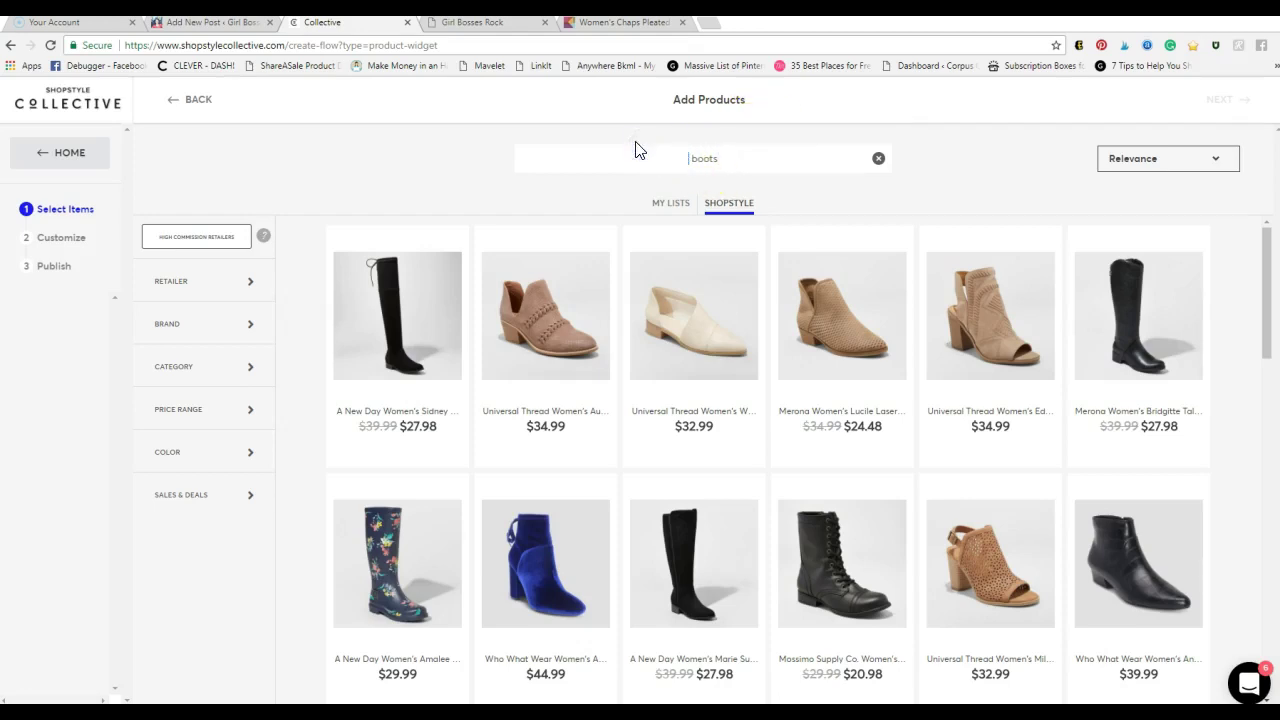
left_click(761, 158)
key("Return")
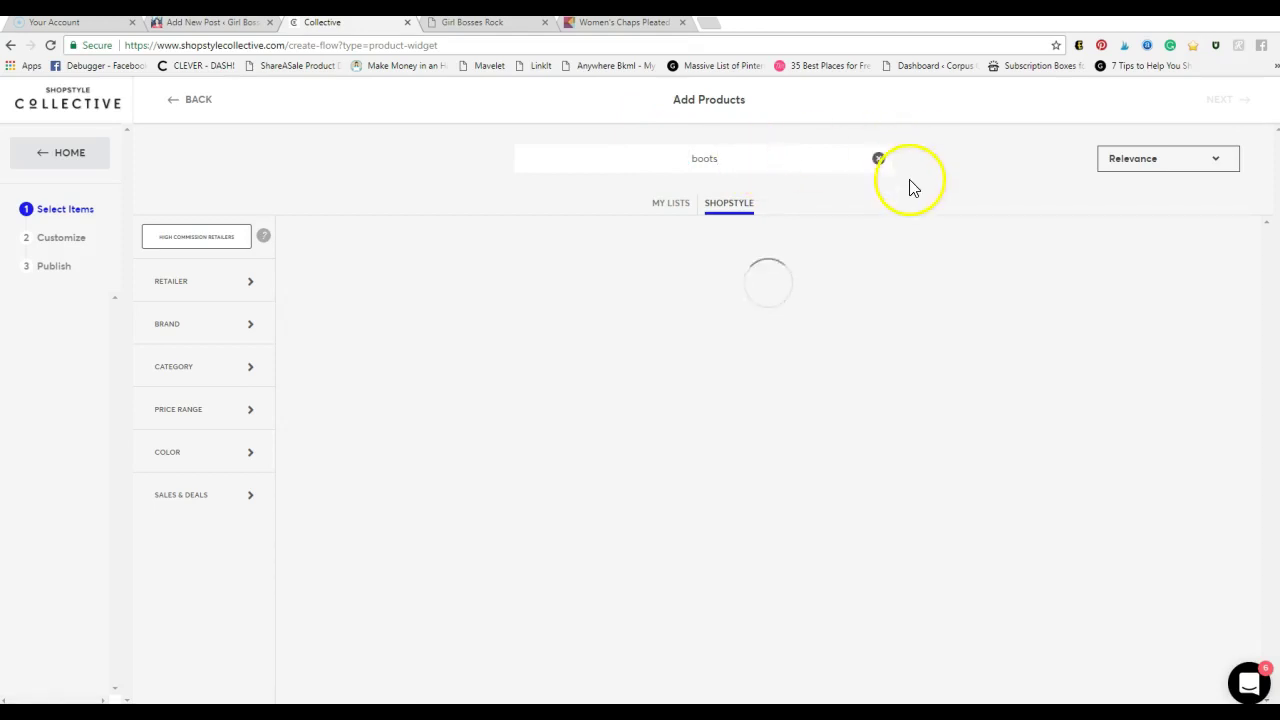
Add the Ugg Australia Lida fur boots, the Bailey Bow II Shearling Boots and the black UGG Fluff Momma boots to the widget
mouse_move(667, 453)
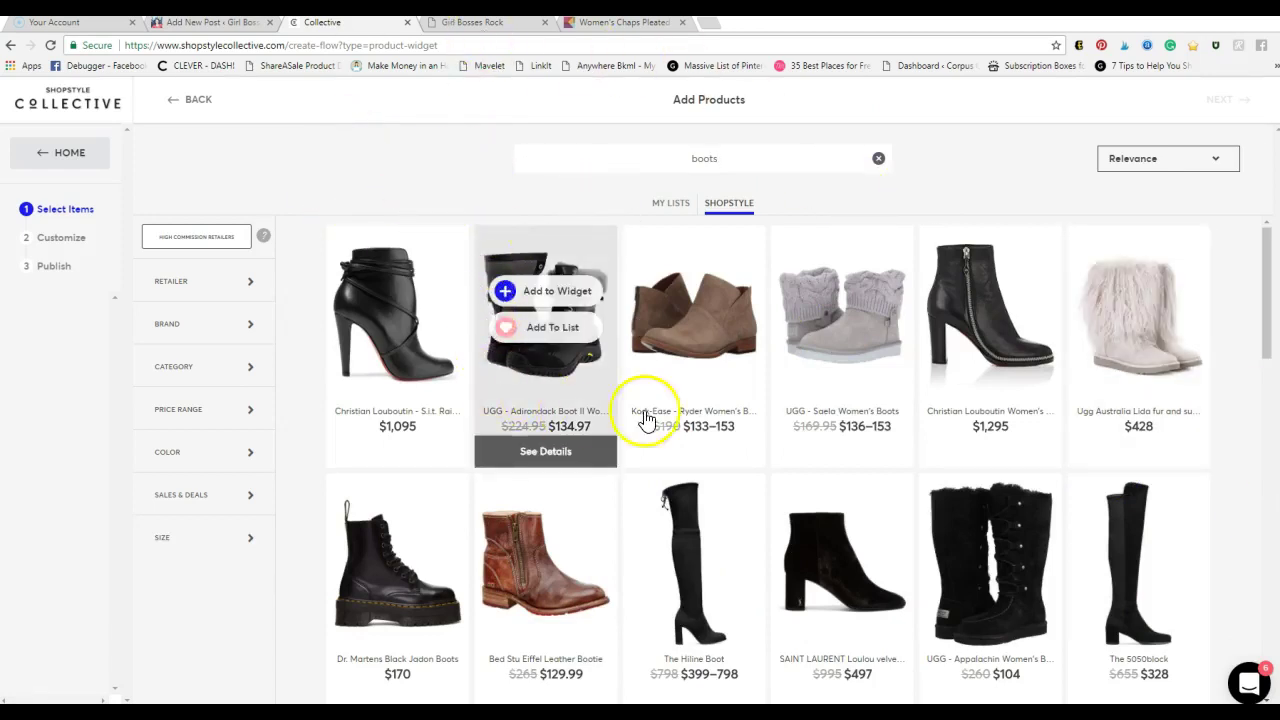
mouse_move(1163, 334)
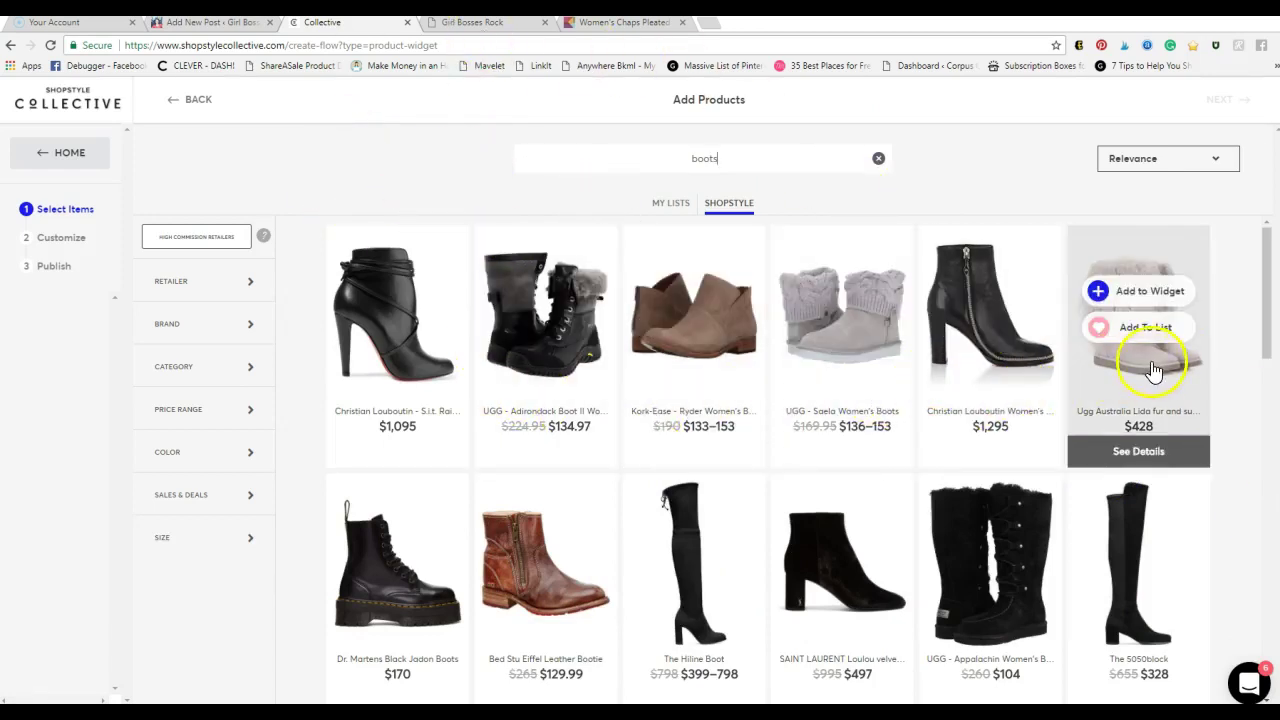
left_click(1149, 292)
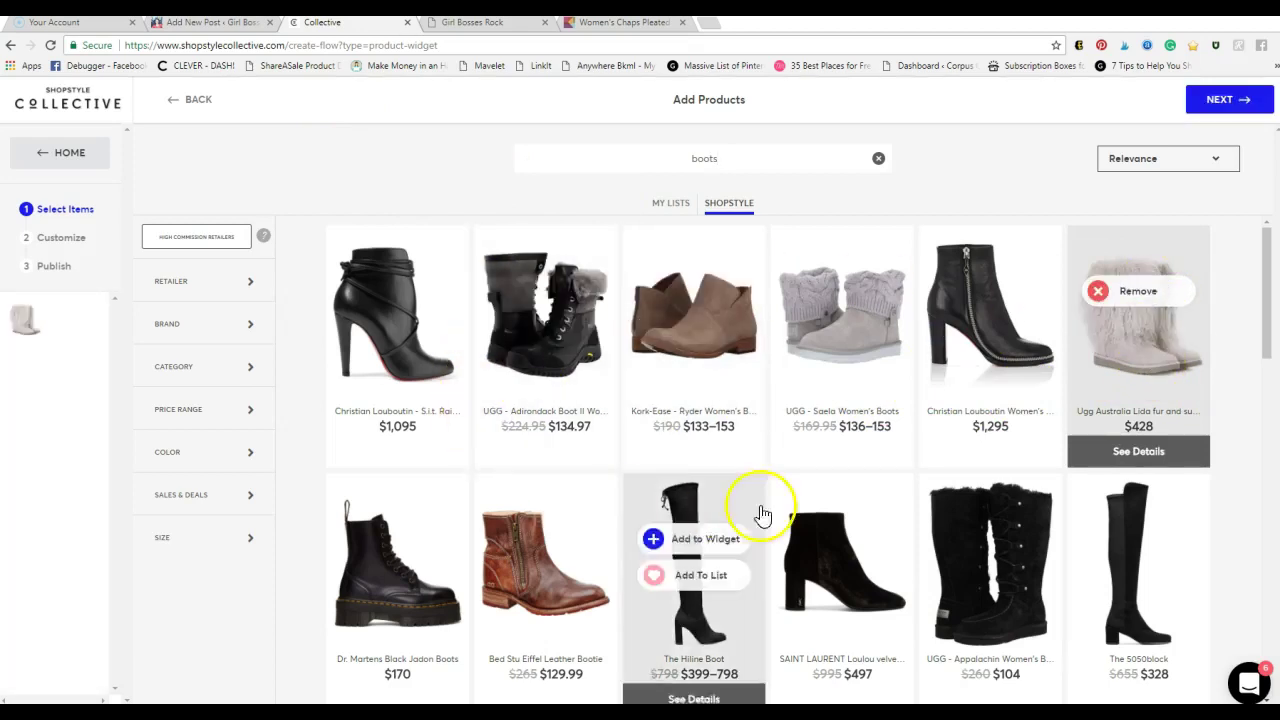
scroll(775, 505, "down", 3)
scroll(783, 500, "down", 1)
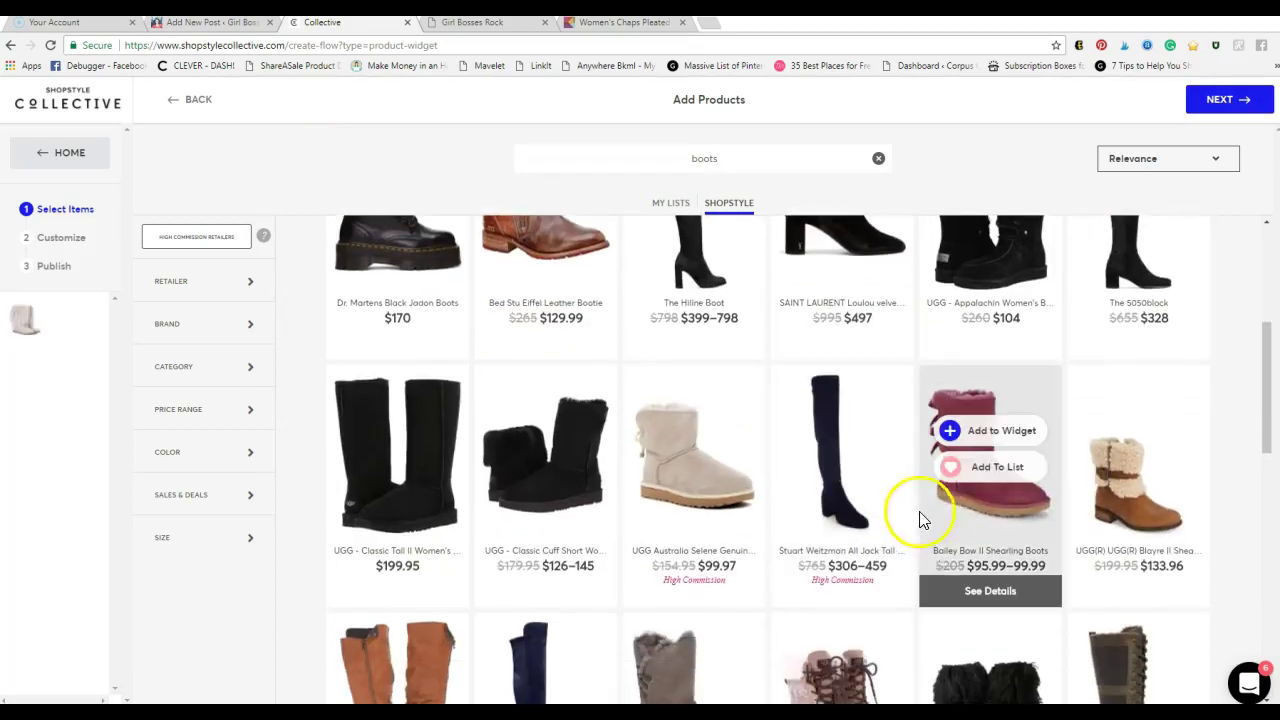
left_click(958, 428)
scroll(773, 487, "down", 4)
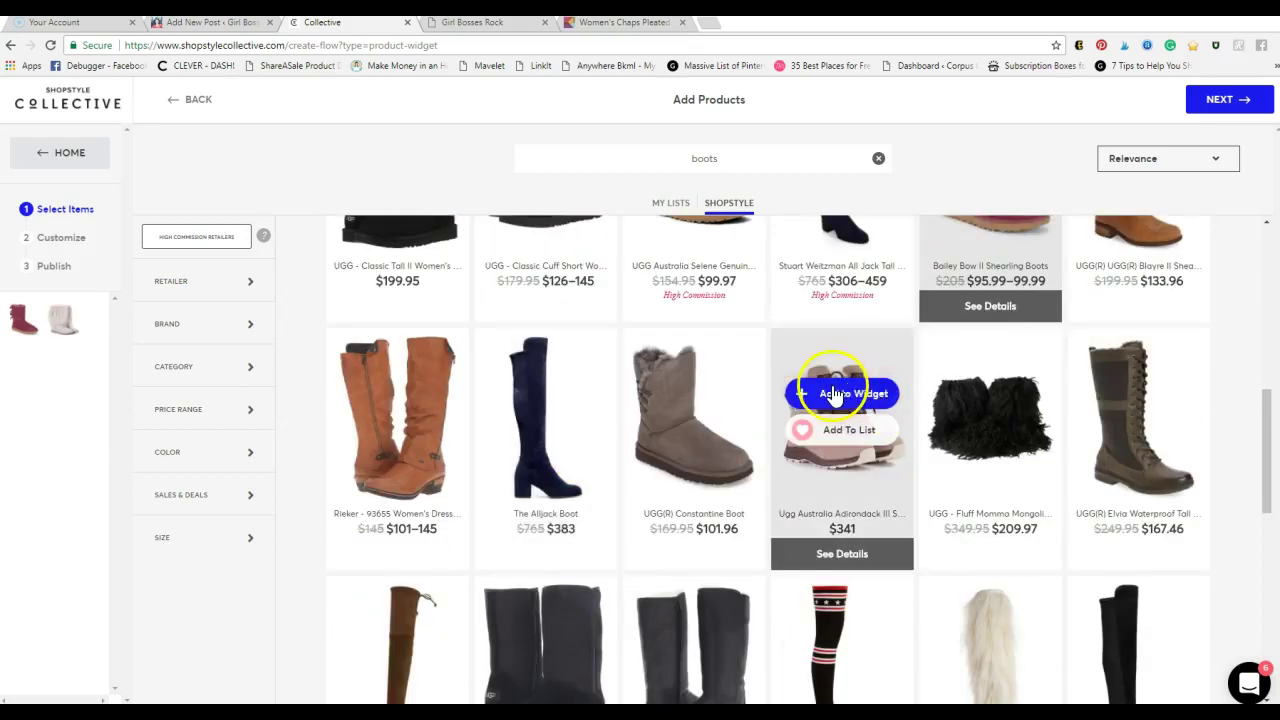
left_click(968, 393)
Replace the product search term with "booties" and run the search
mouse_move(333, 599)
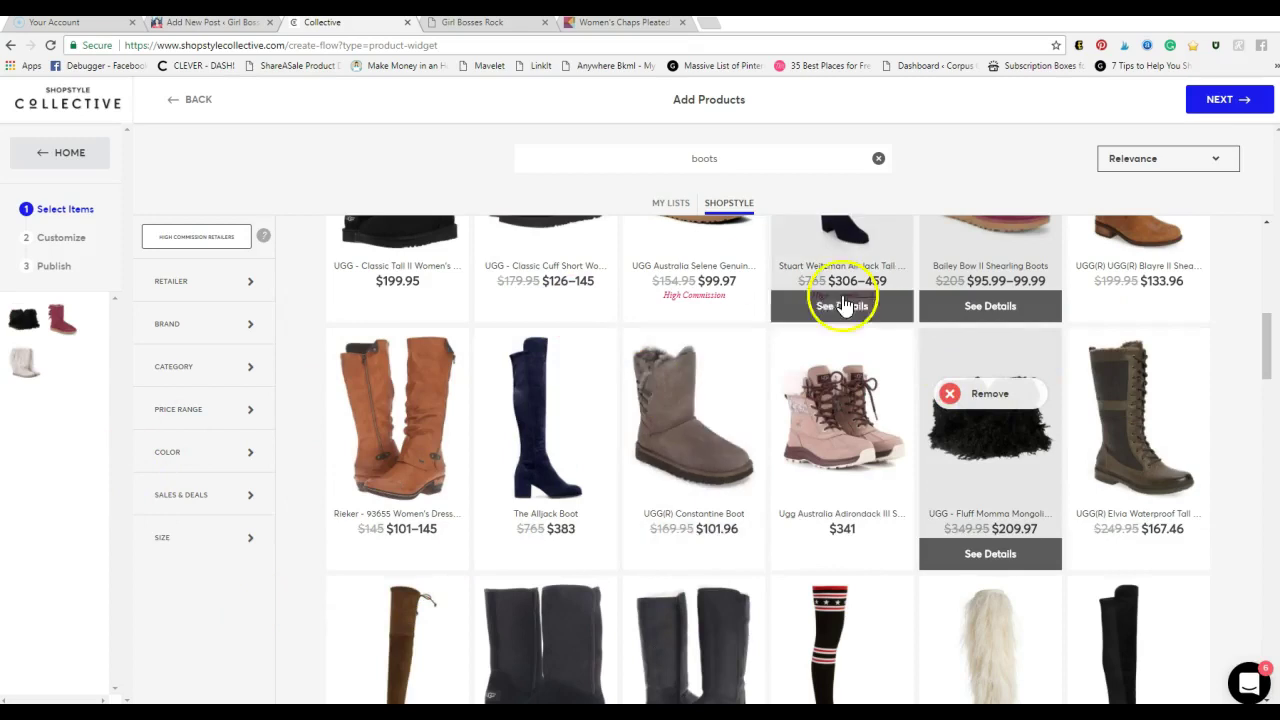
mouse_move(560, 540)
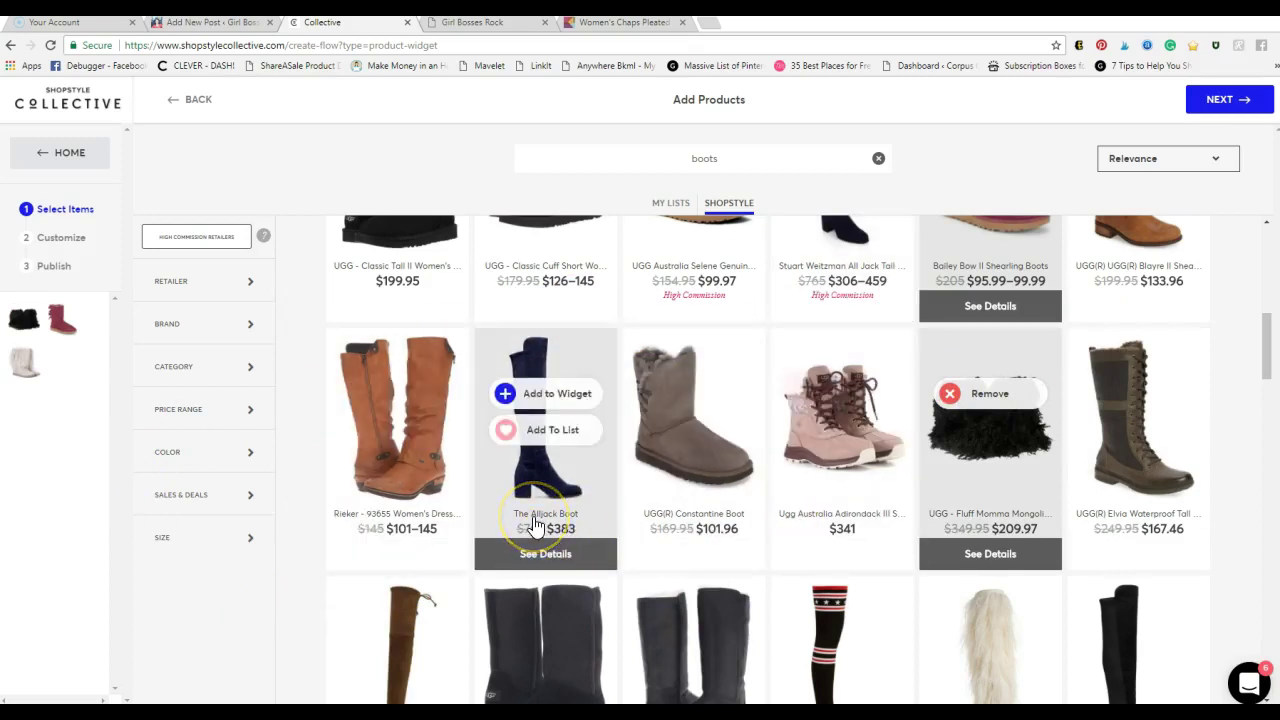
double_click(677, 163)
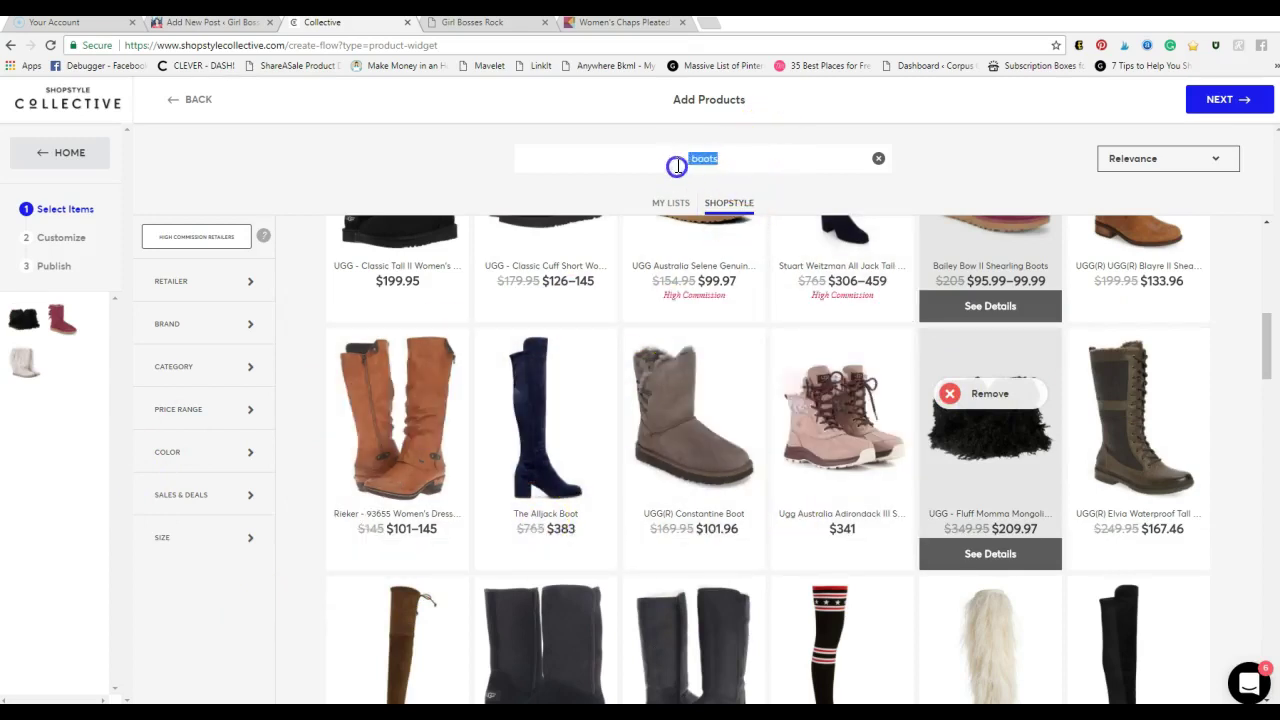
type("booties")
key("Return")
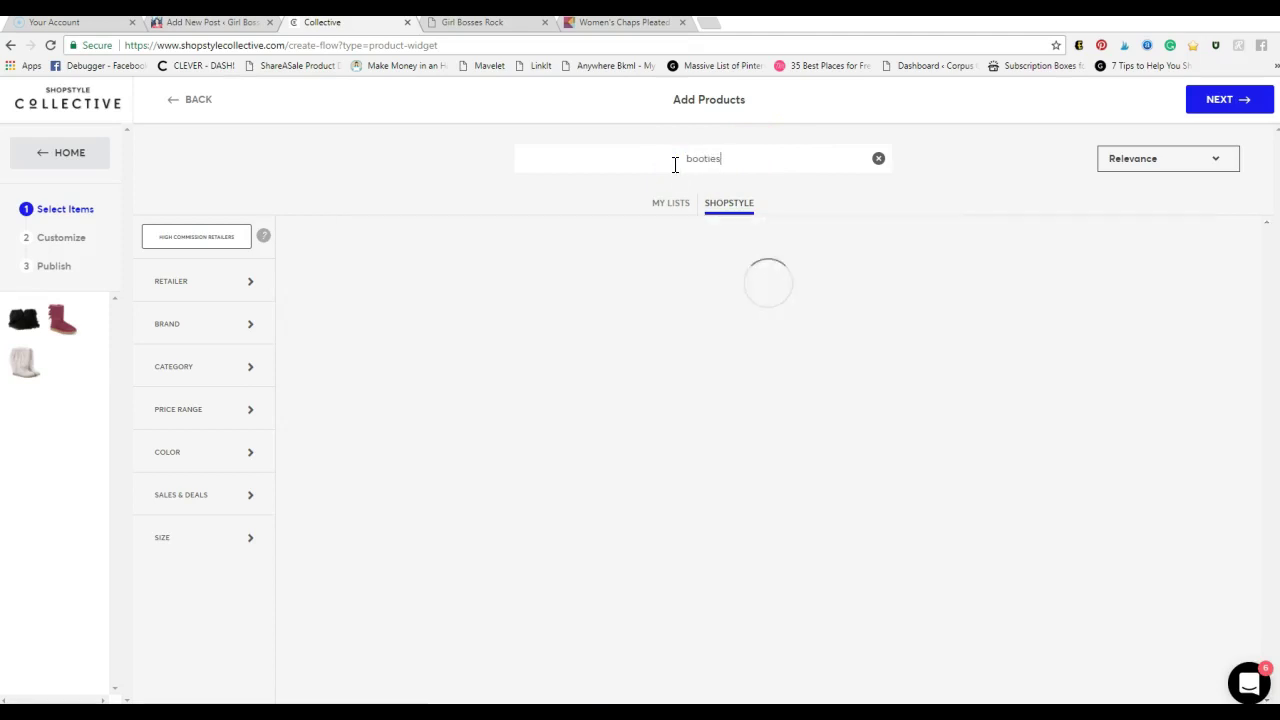
Add the olive Gianvito Rossi, black Off-White and gold lace-up Gianvito Rossi booties to the widget and proceed to customizing it
scroll(760, 530, "down", 2)
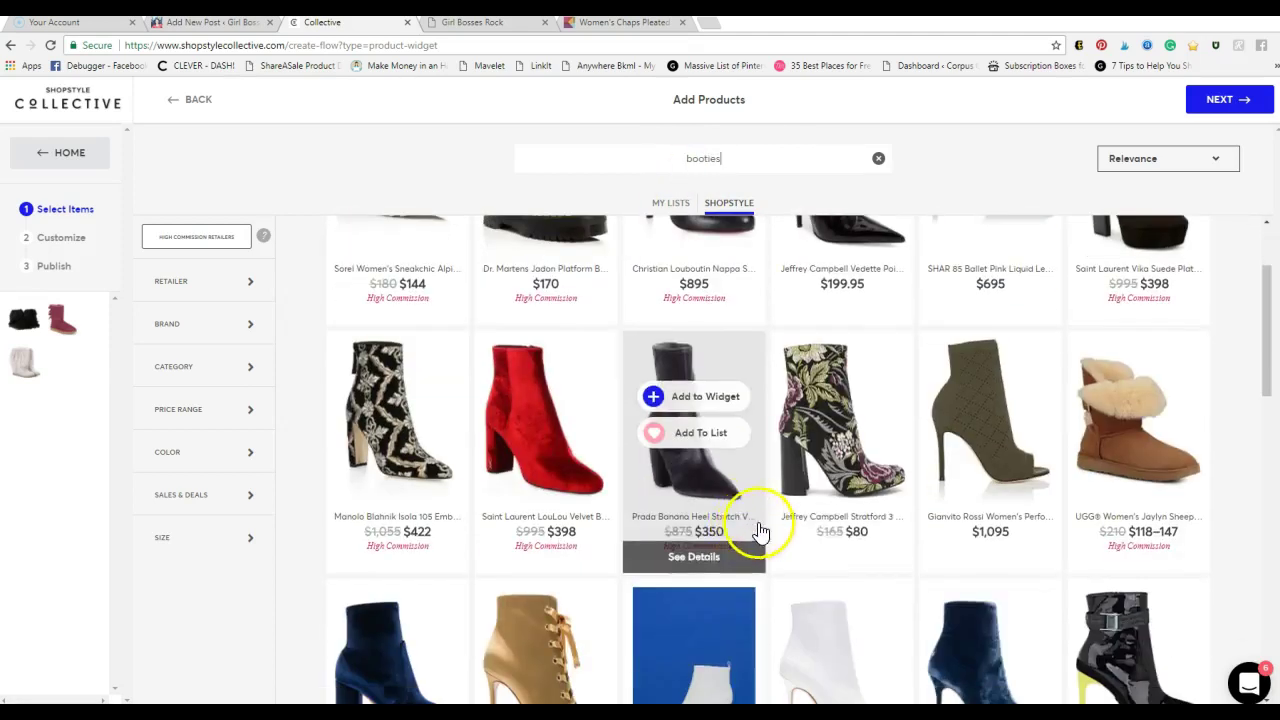
left_click(970, 396)
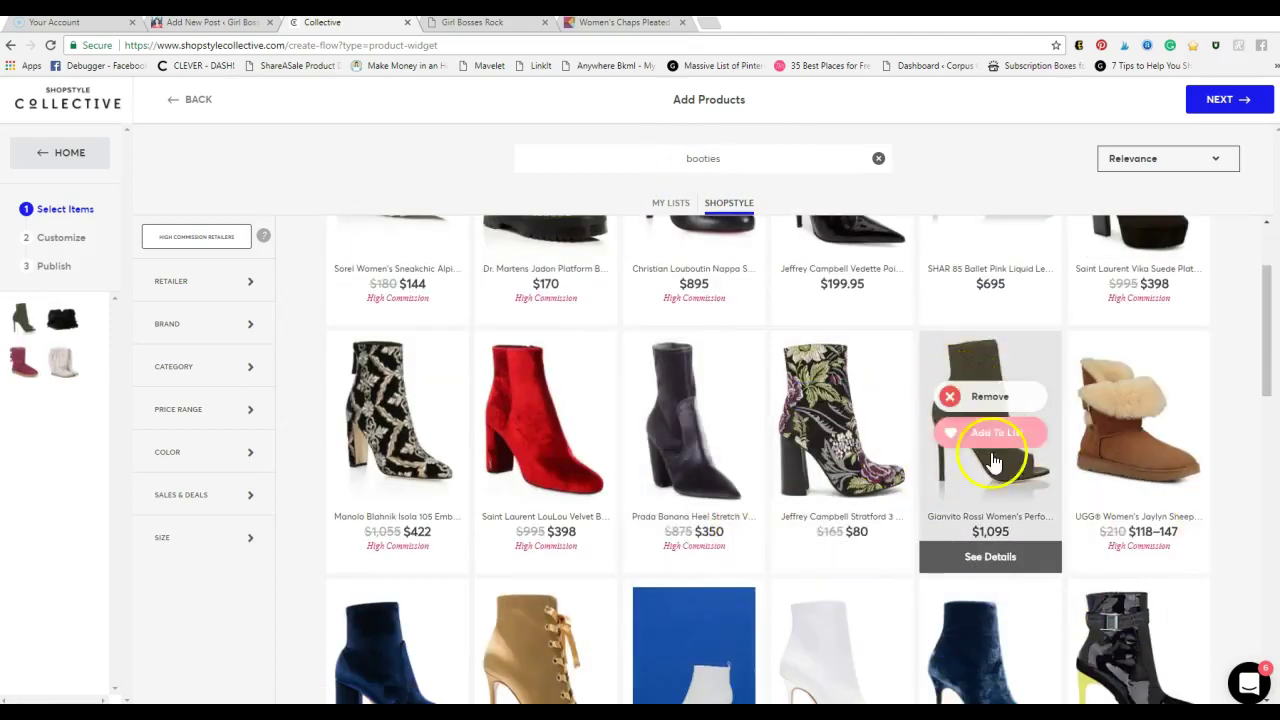
left_click(1104, 636)
left_click(535, 644)
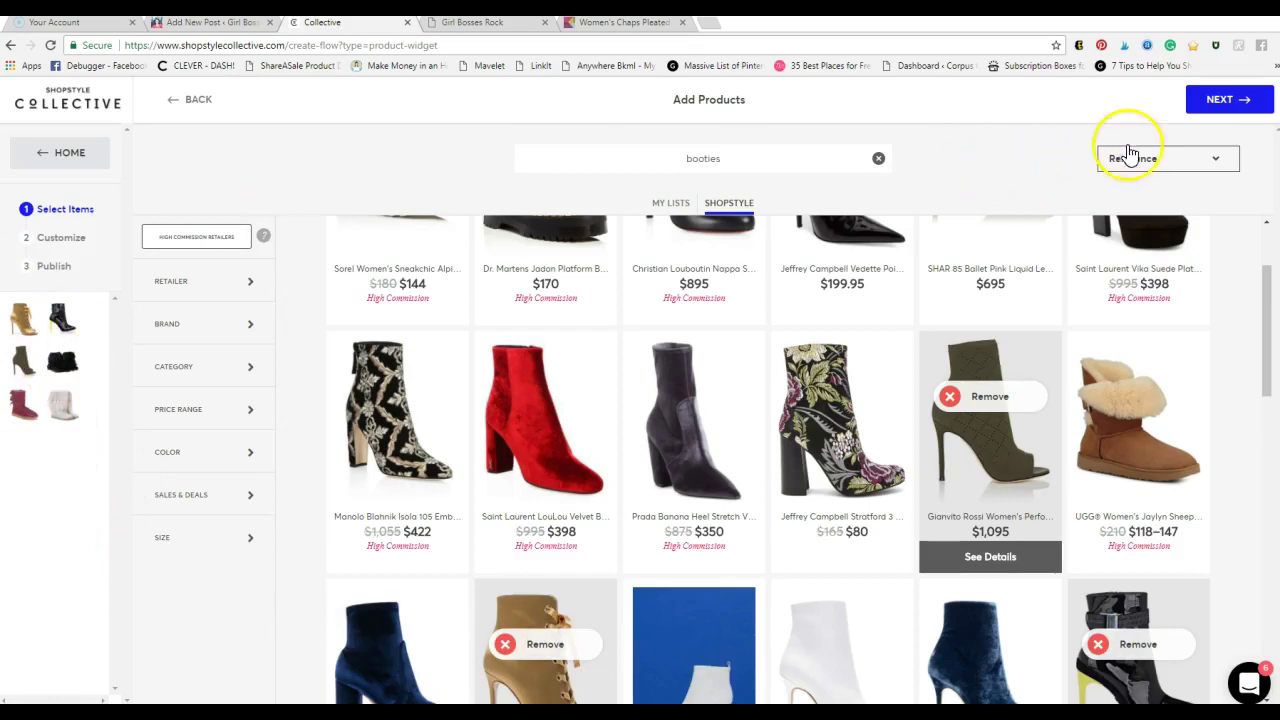
left_click(1225, 102)
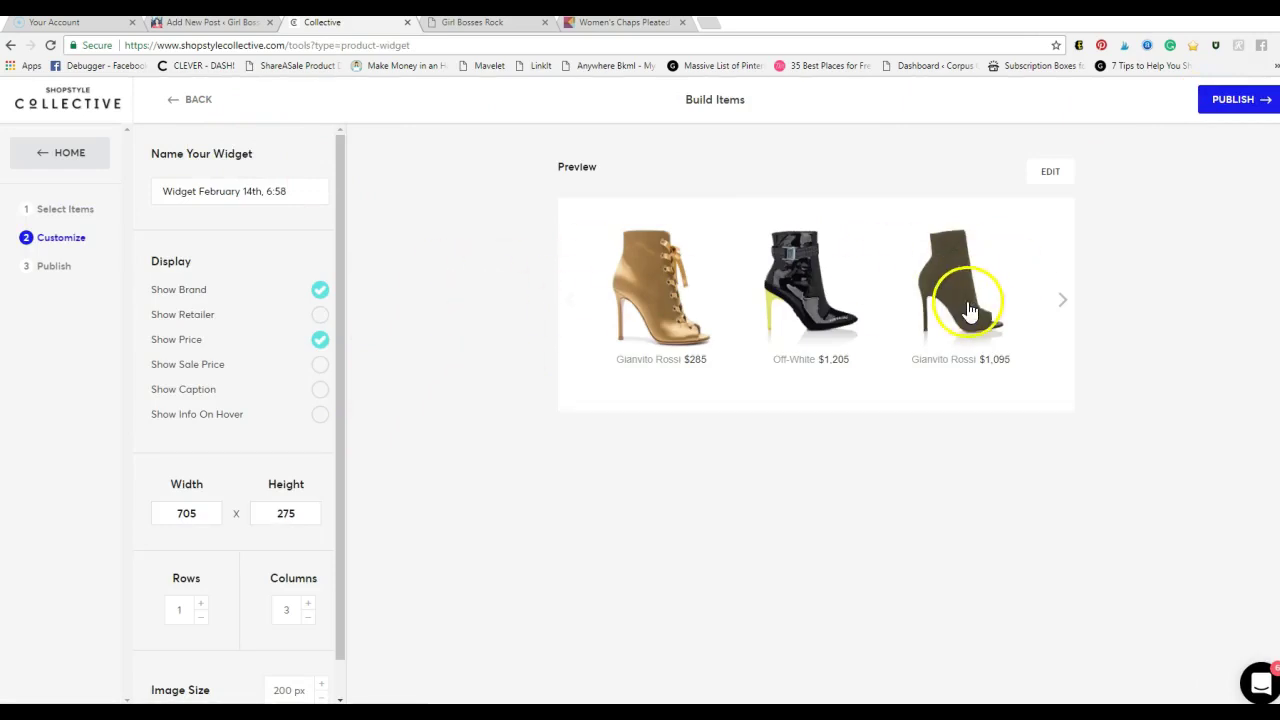
Set the widget layout to 3 rows and 2 columns and check the preview
left_click(202, 605)
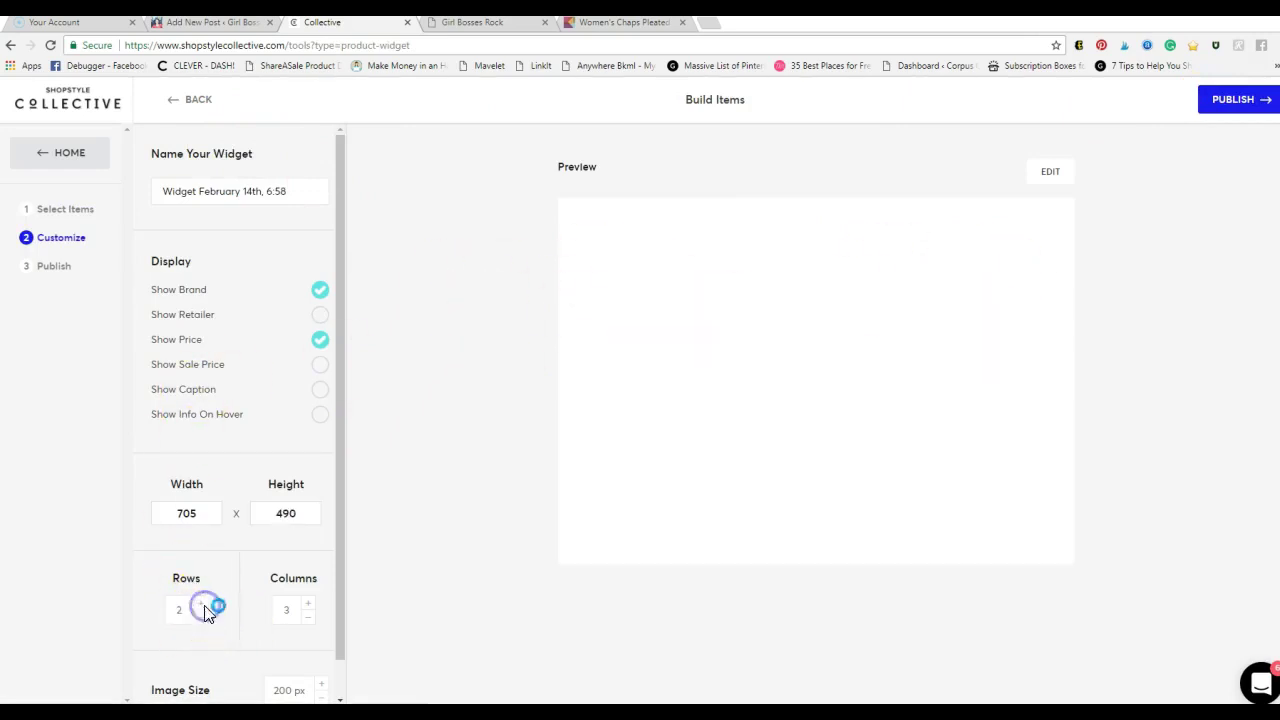
left_click(310, 617)
left_click(202, 605)
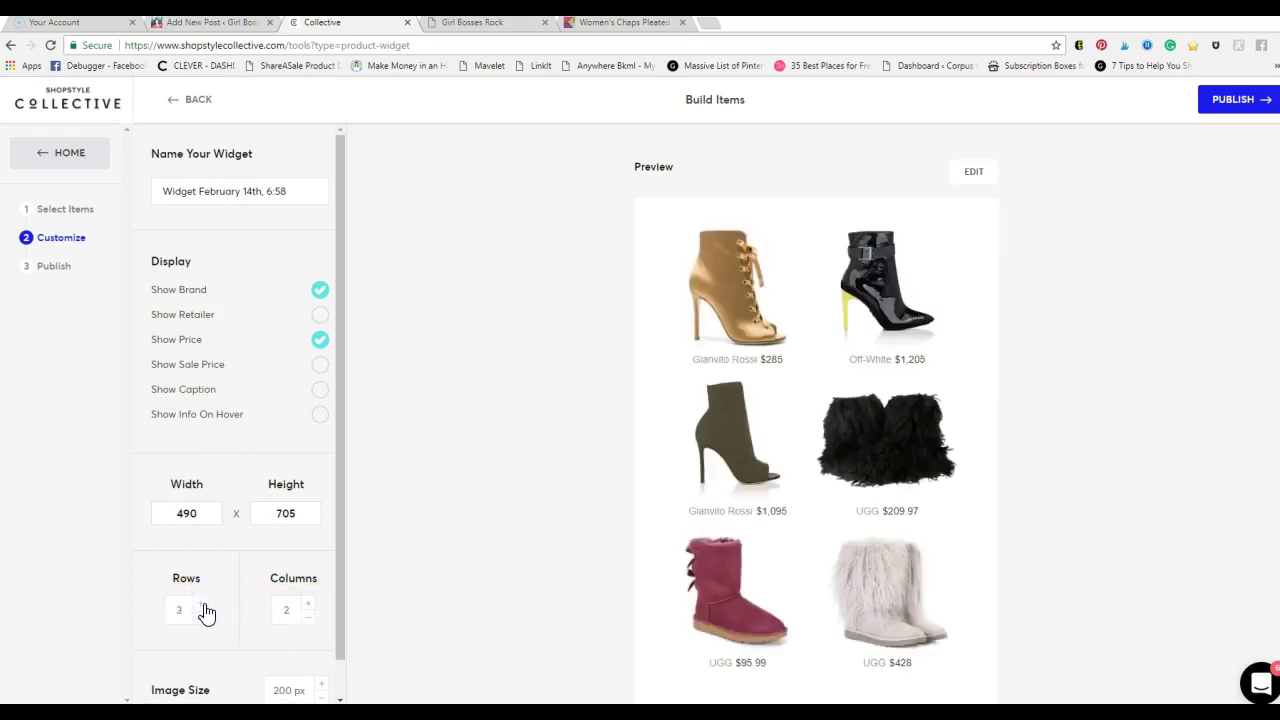
scroll(466, 606, "down", 1)
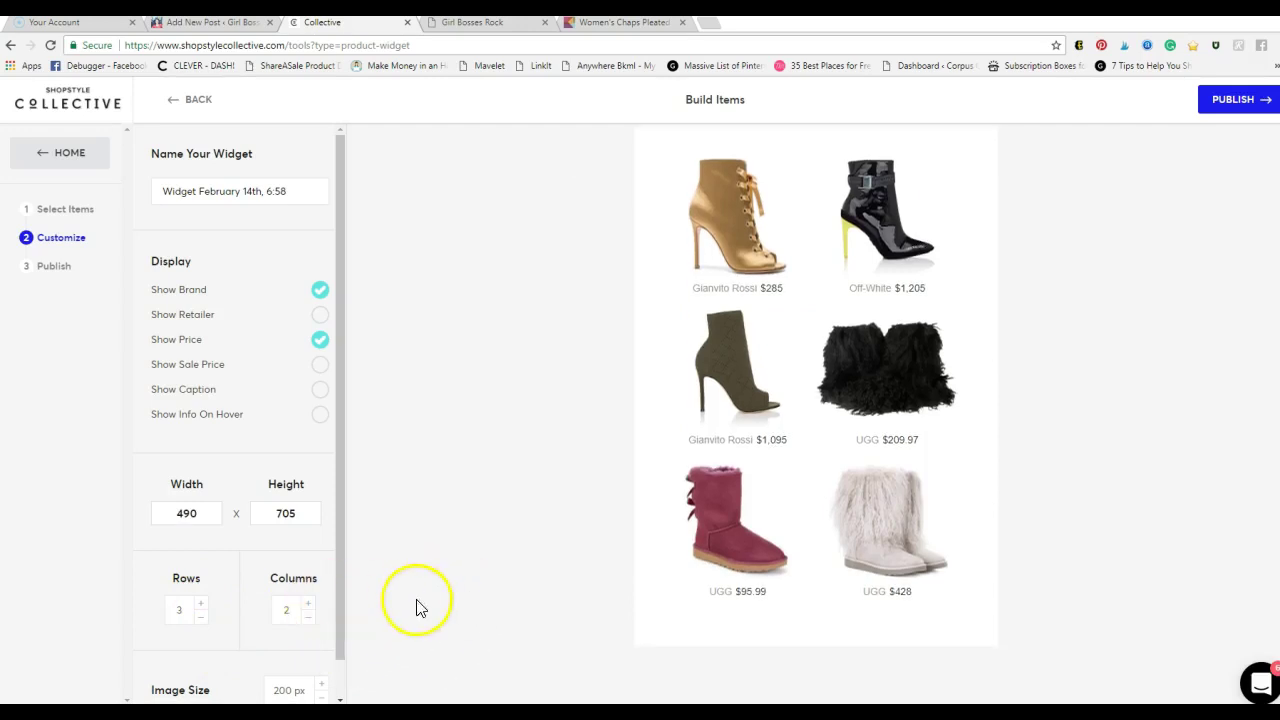
Change the widget layout to 2 rows and 3 columns
left_click(202, 619)
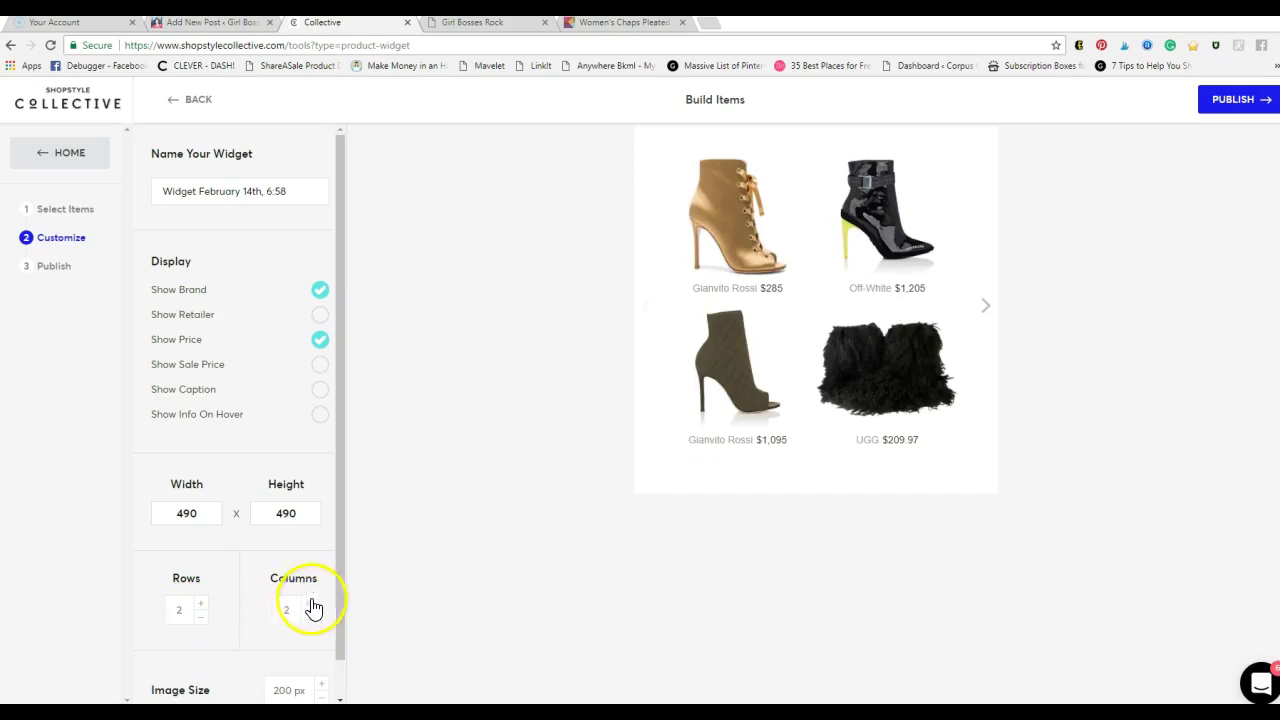
left_click(311, 602)
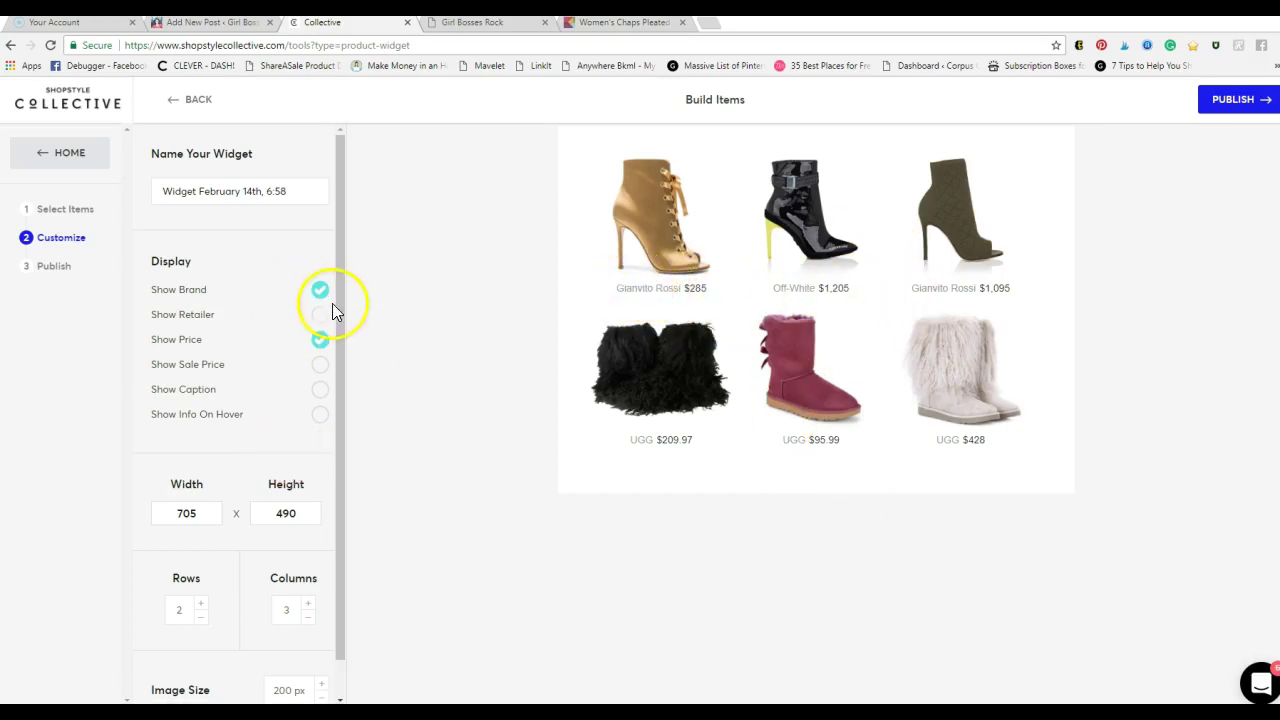
Toggle the widget's price and brand display off and back on to compare the preview
left_click(320, 344)
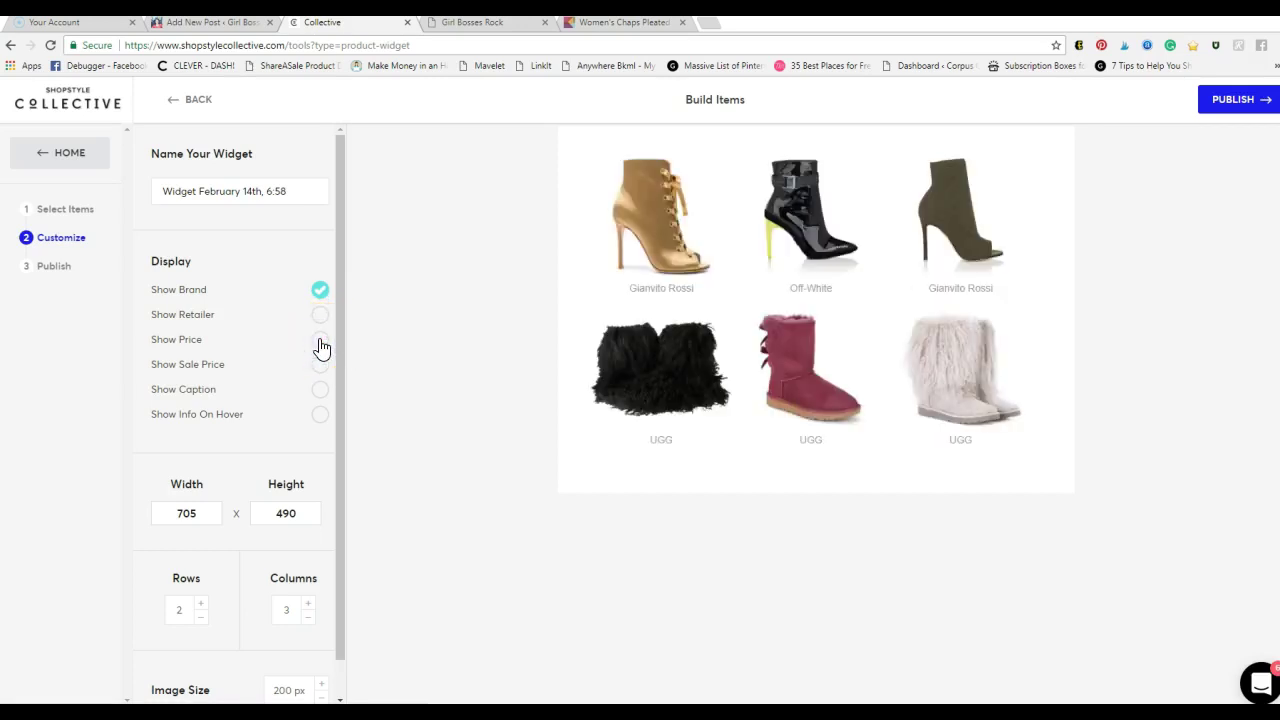
left_click(321, 291)
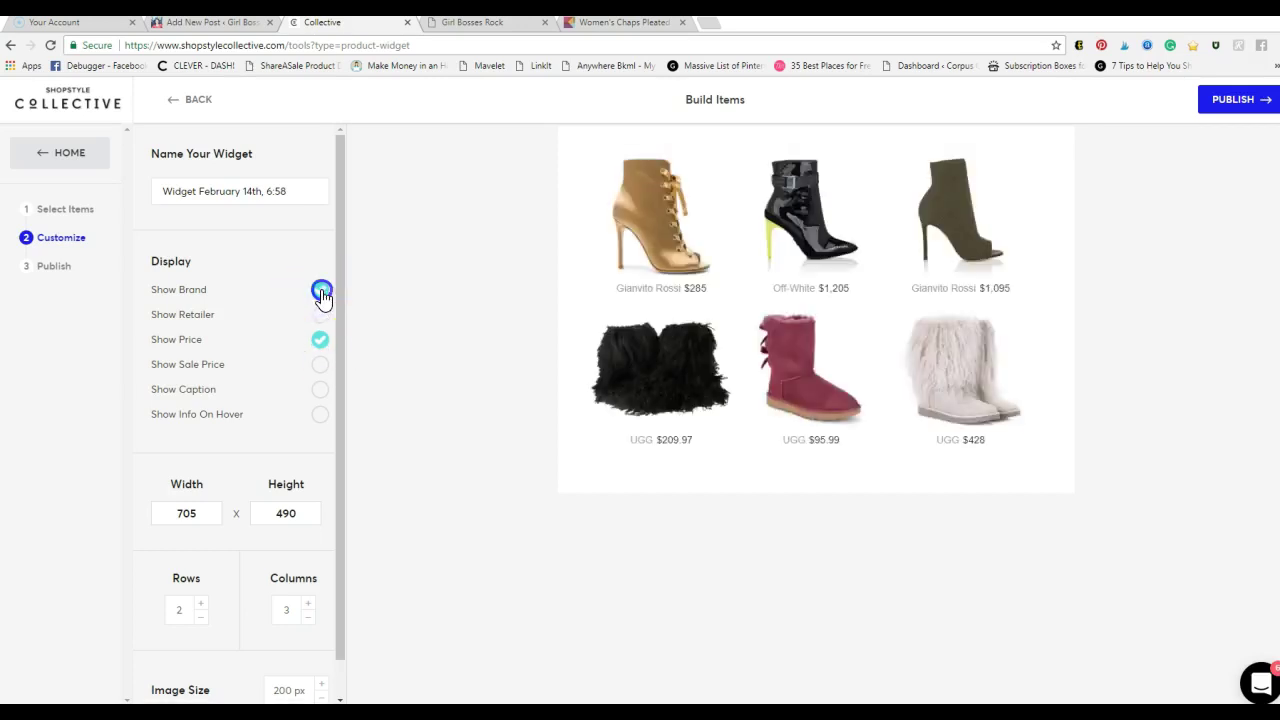
left_click(321, 291)
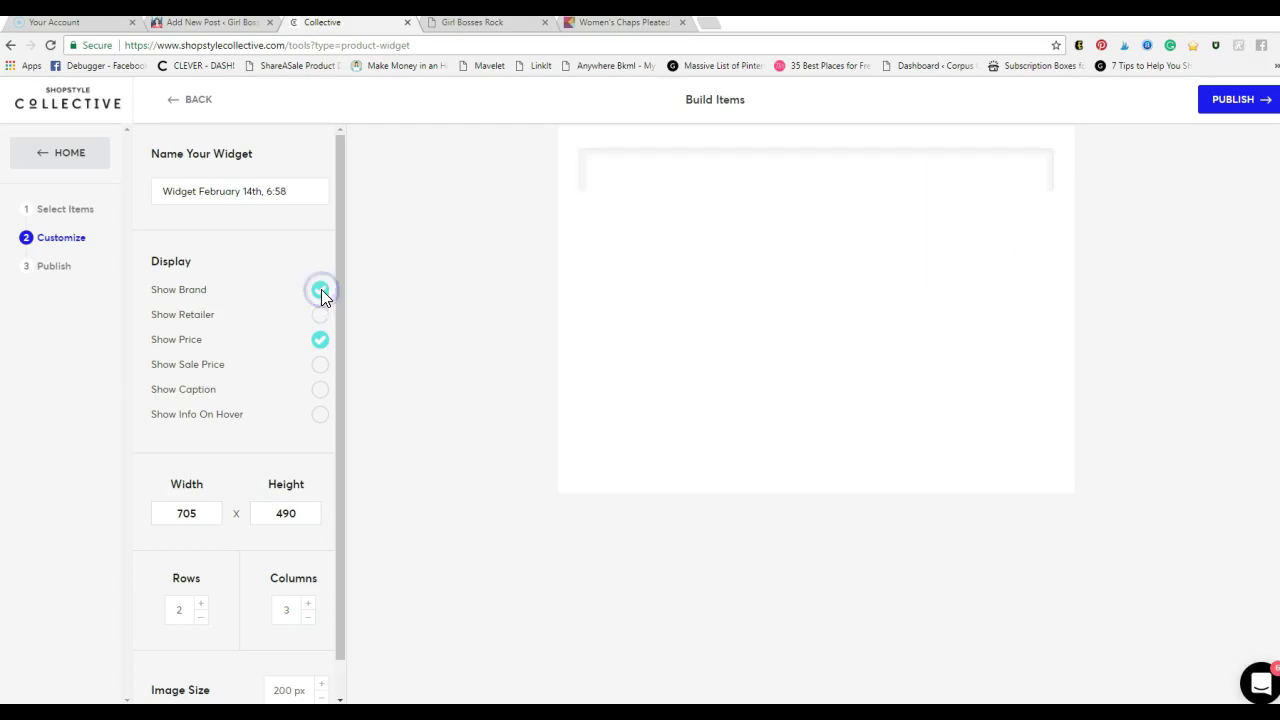
Reduce the boots widget's image size to 160 px and proceed to publishing it
left_click_drag(342, 566, 341, 625)
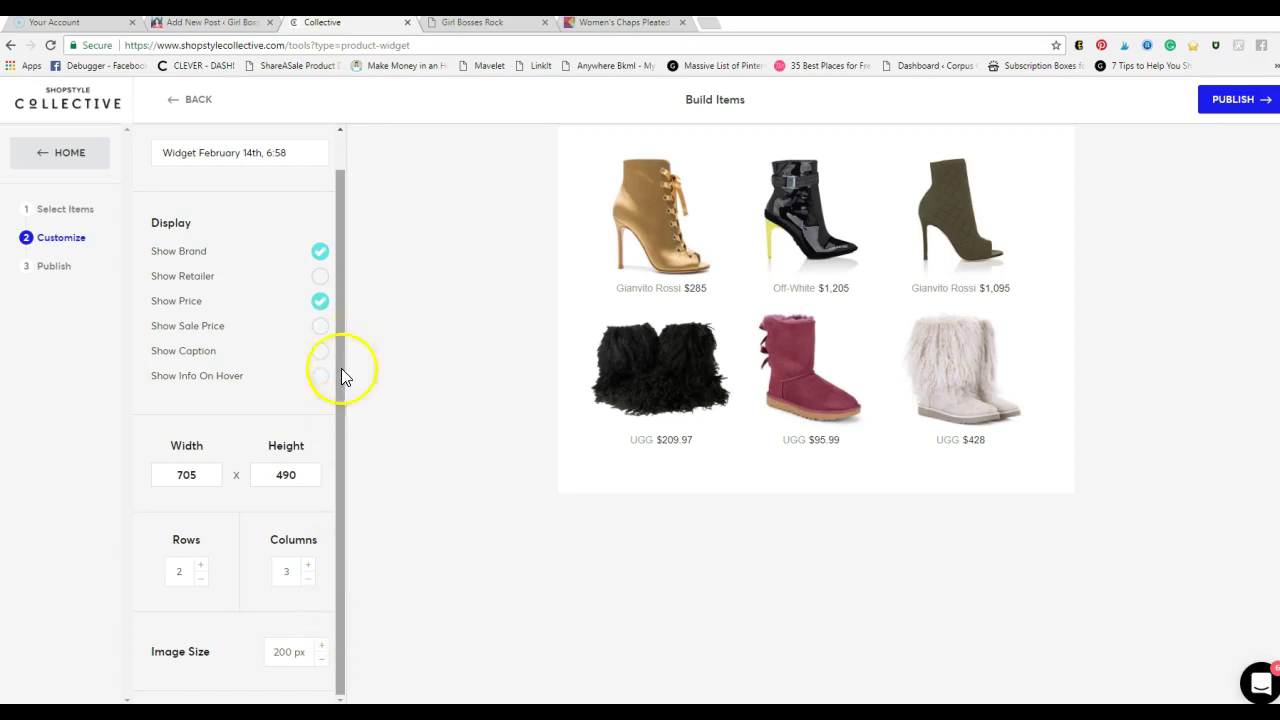
left_click(322, 659)
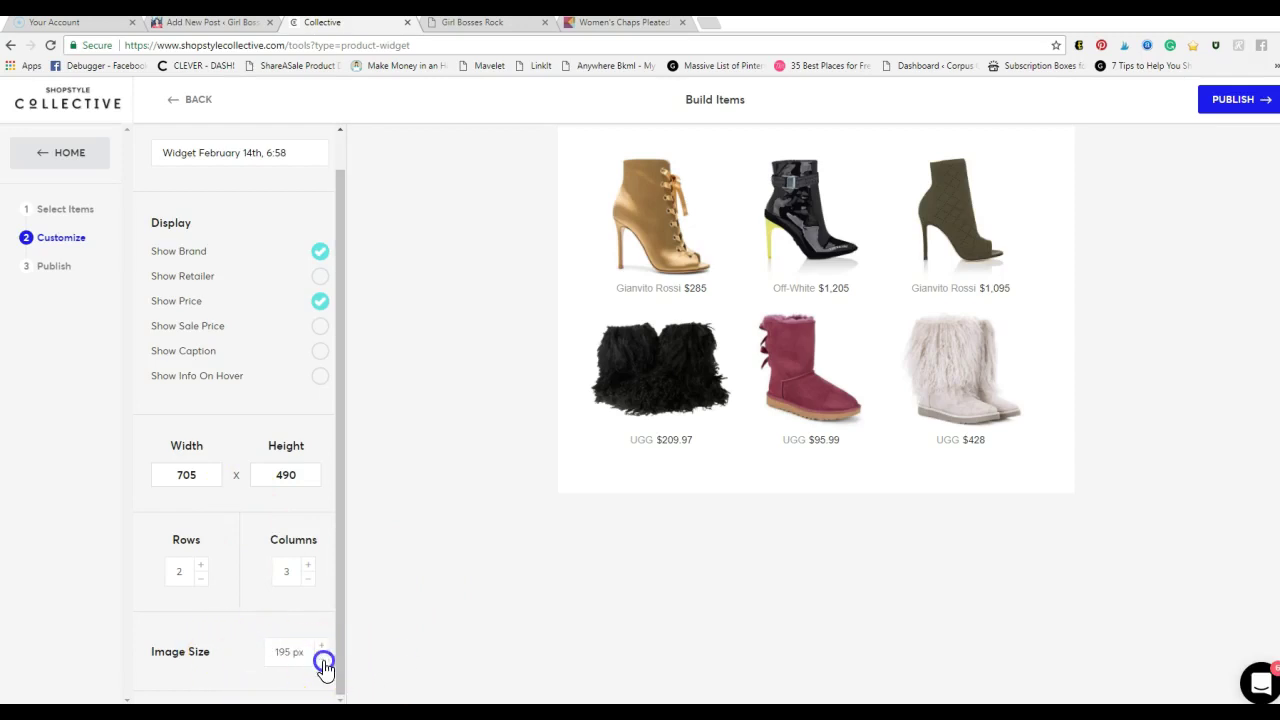
left_click(322, 660)
left_click(322, 660)
left_click(322, 660)
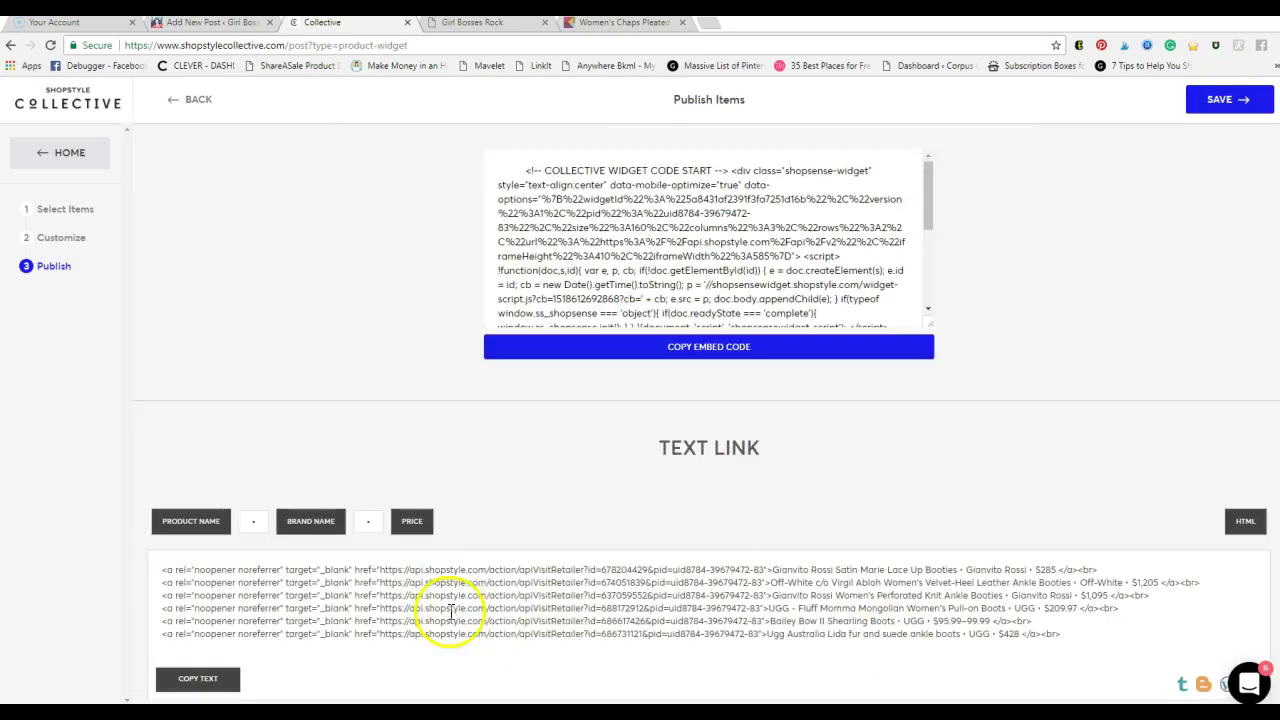
Copy the widget's embed code and switch to the WordPress draft post's HTML text view
left_click(725, 357)
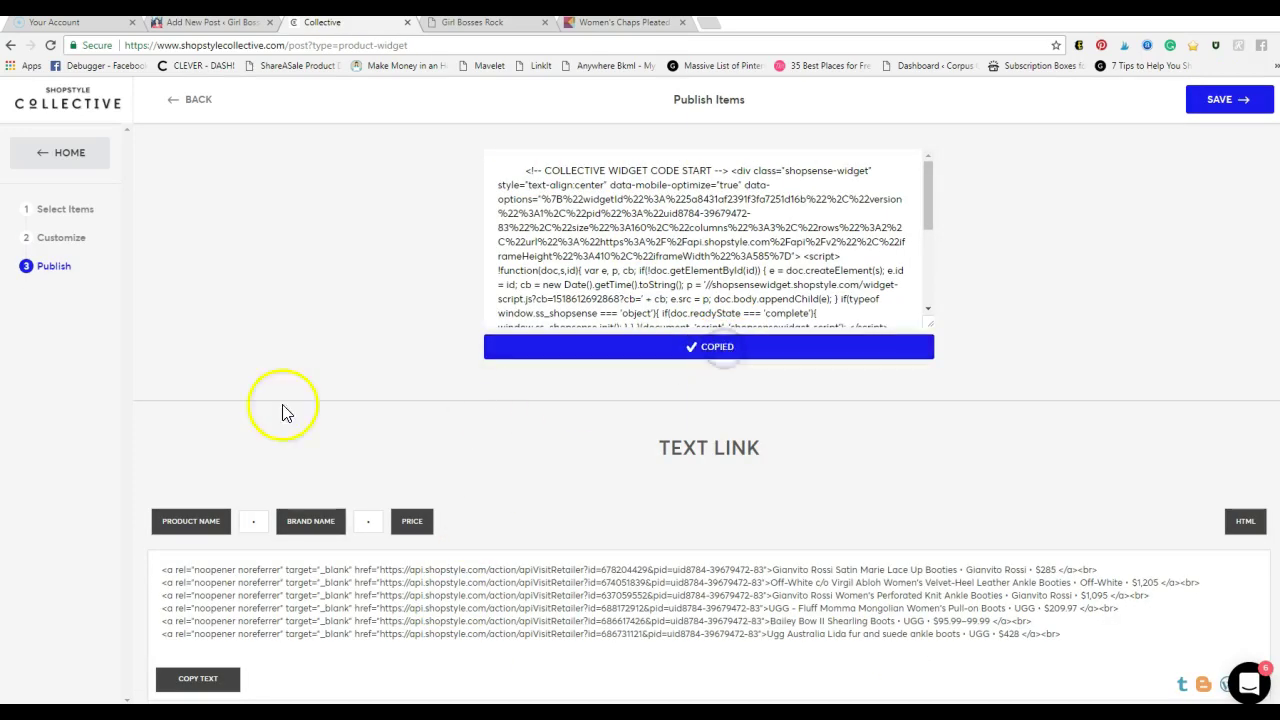
left_click(190, 22)
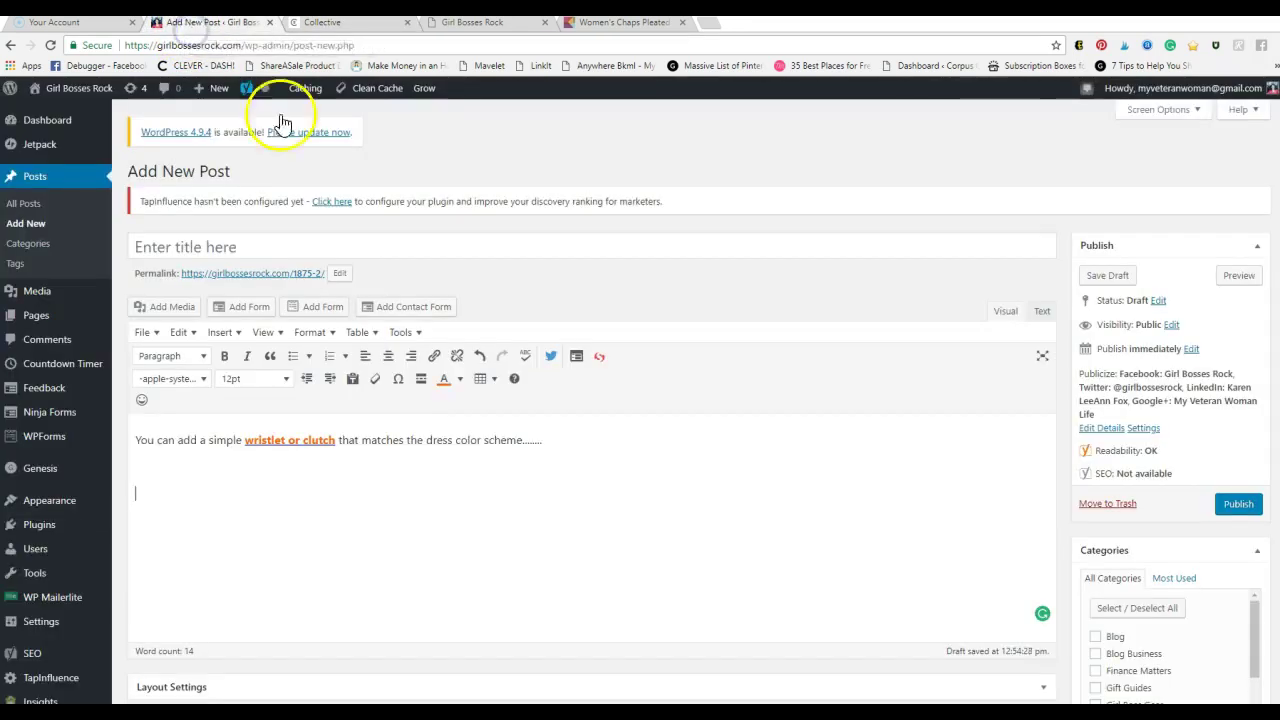
left_click(163, 462)
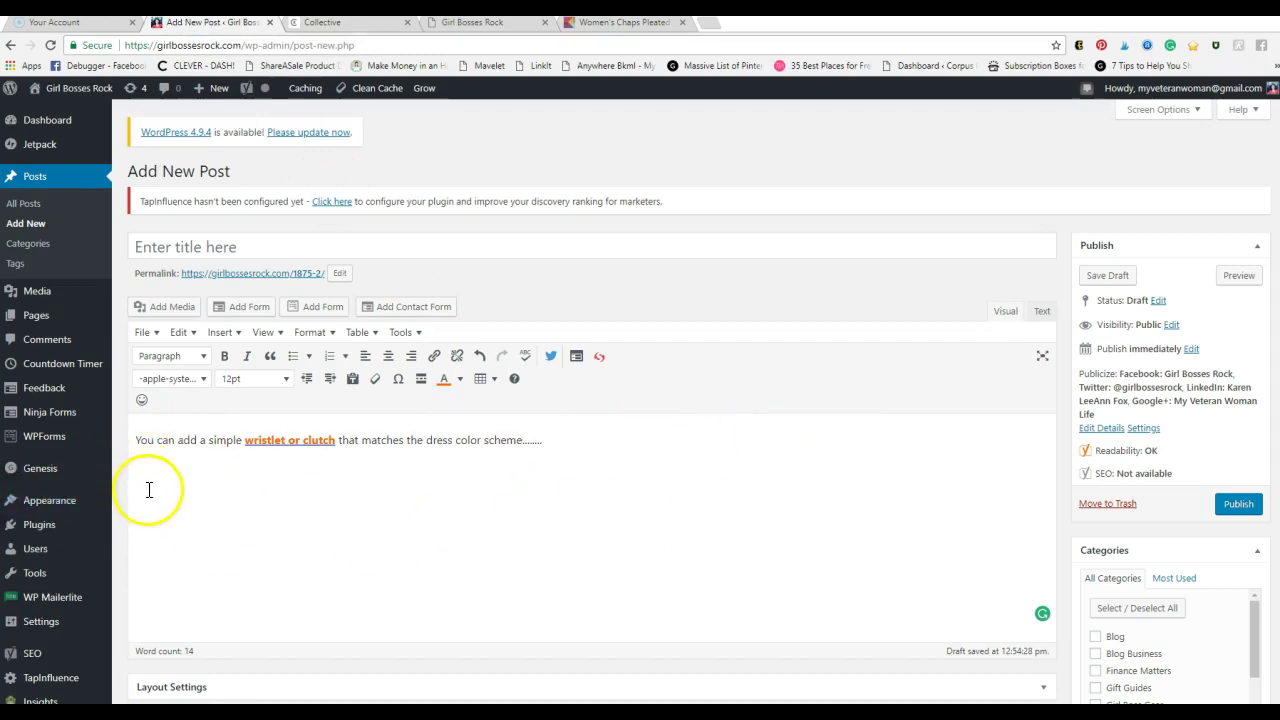
left_click(1043, 312)
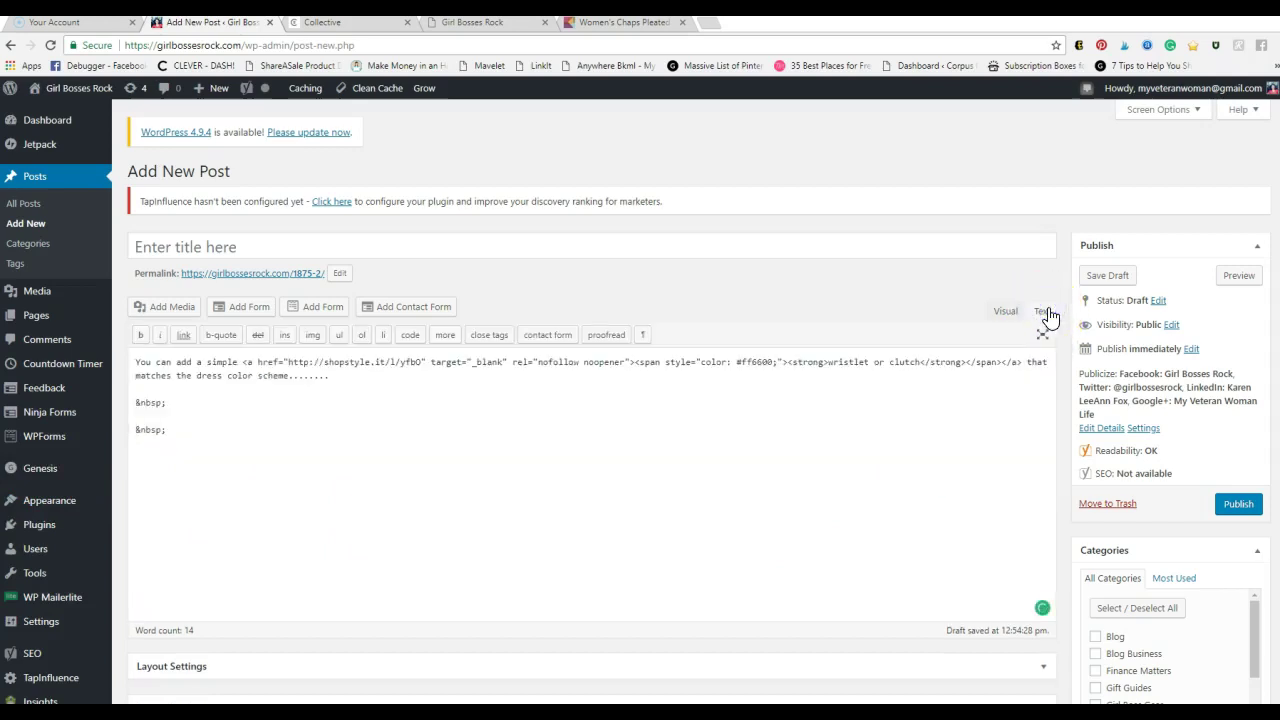
Replace the last &nbsp; line in the post's source with the copied widget embed code
left_click(175, 430)
left_click(176, 429)
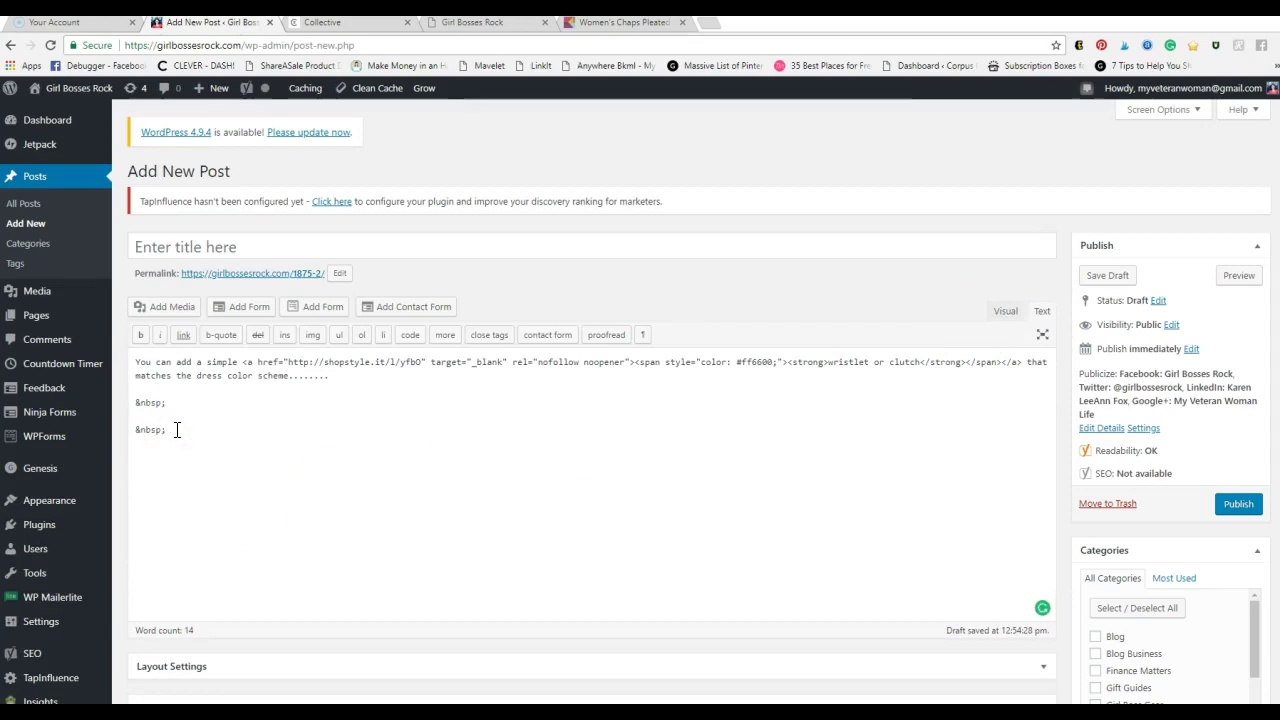
left_click_drag(177, 429, 130, 429)
key("BackSpace")
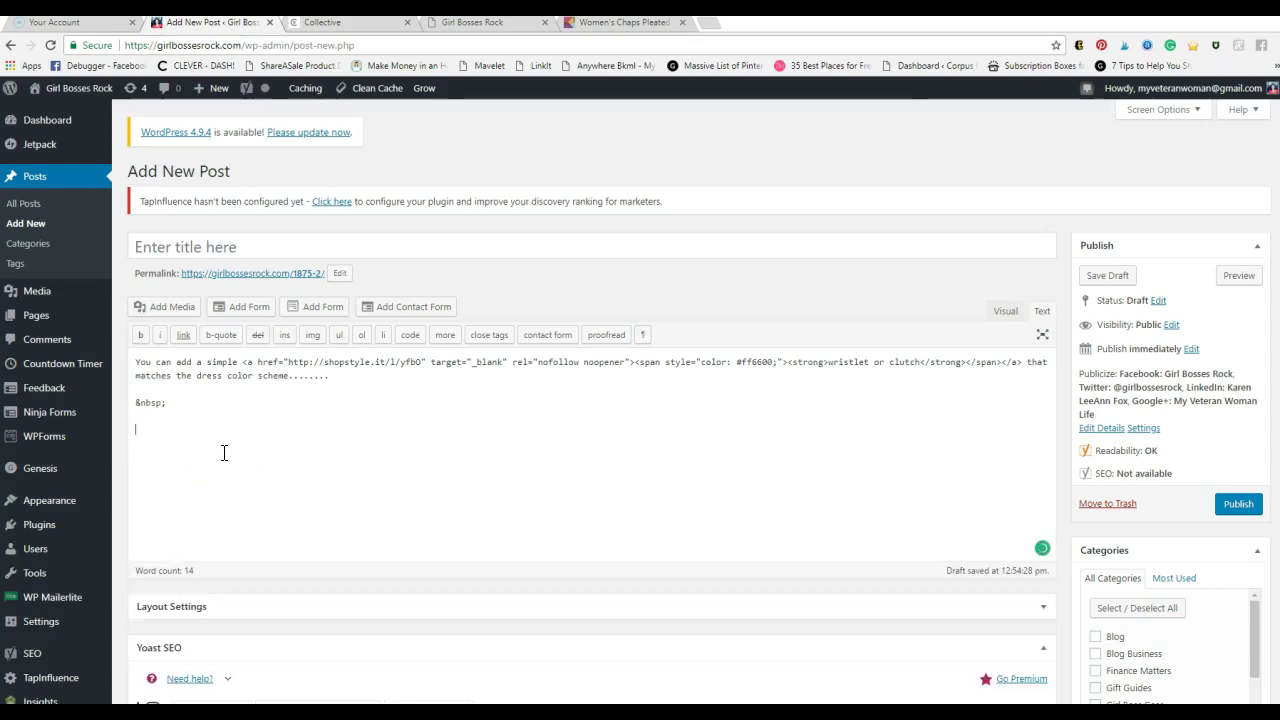
right_click(141, 431)
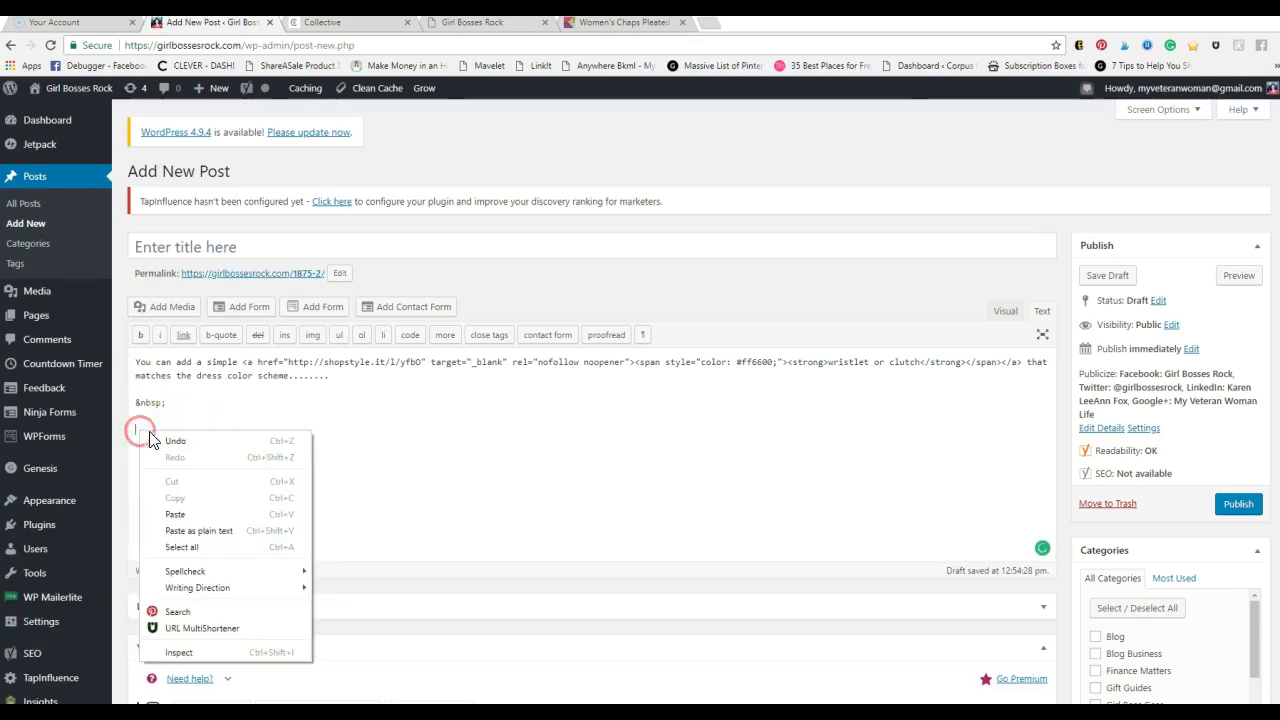
left_click(166, 512)
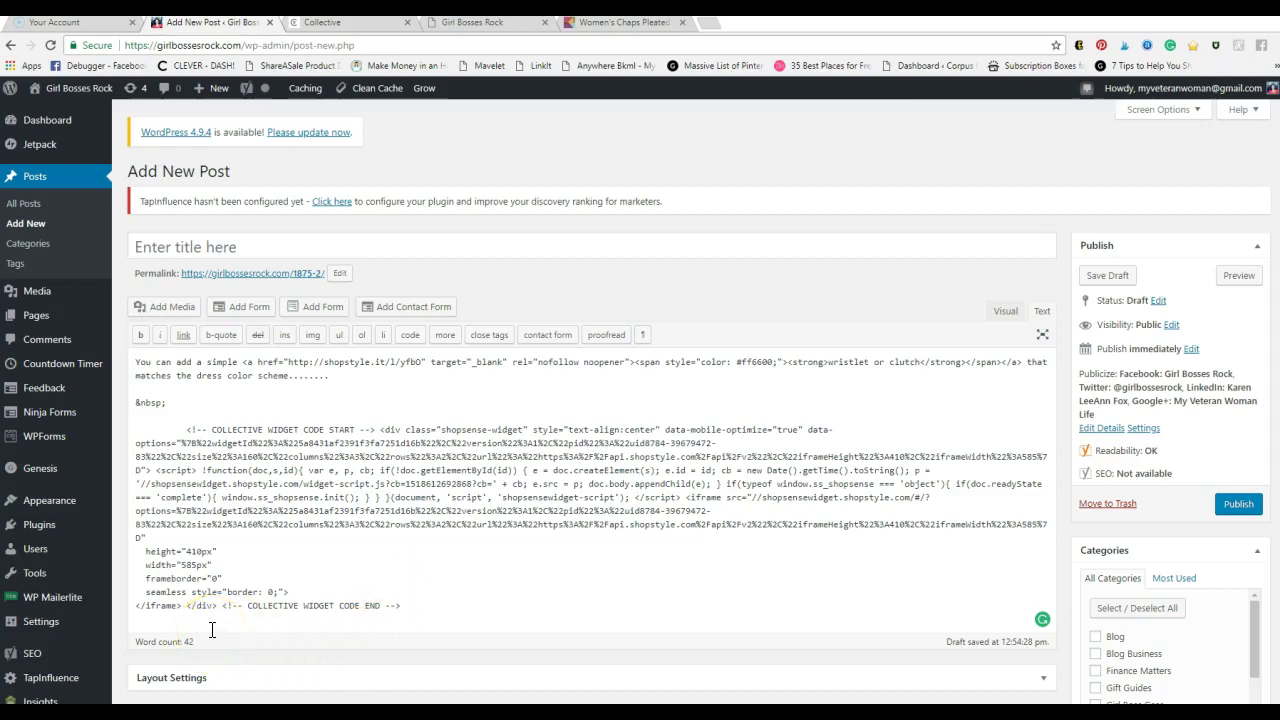
Add a copy of the &nbsp; line on a new line below the widget code
key("Return")
left_click(157, 403)
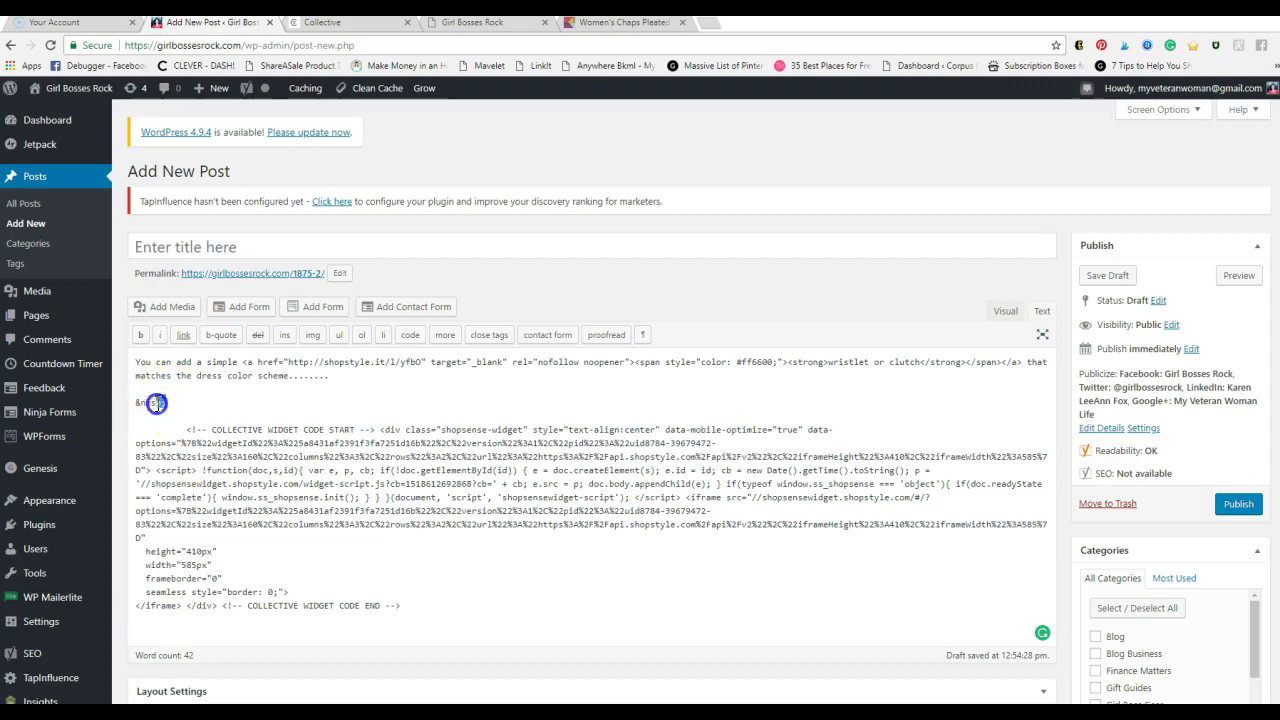
right_click(188, 402)
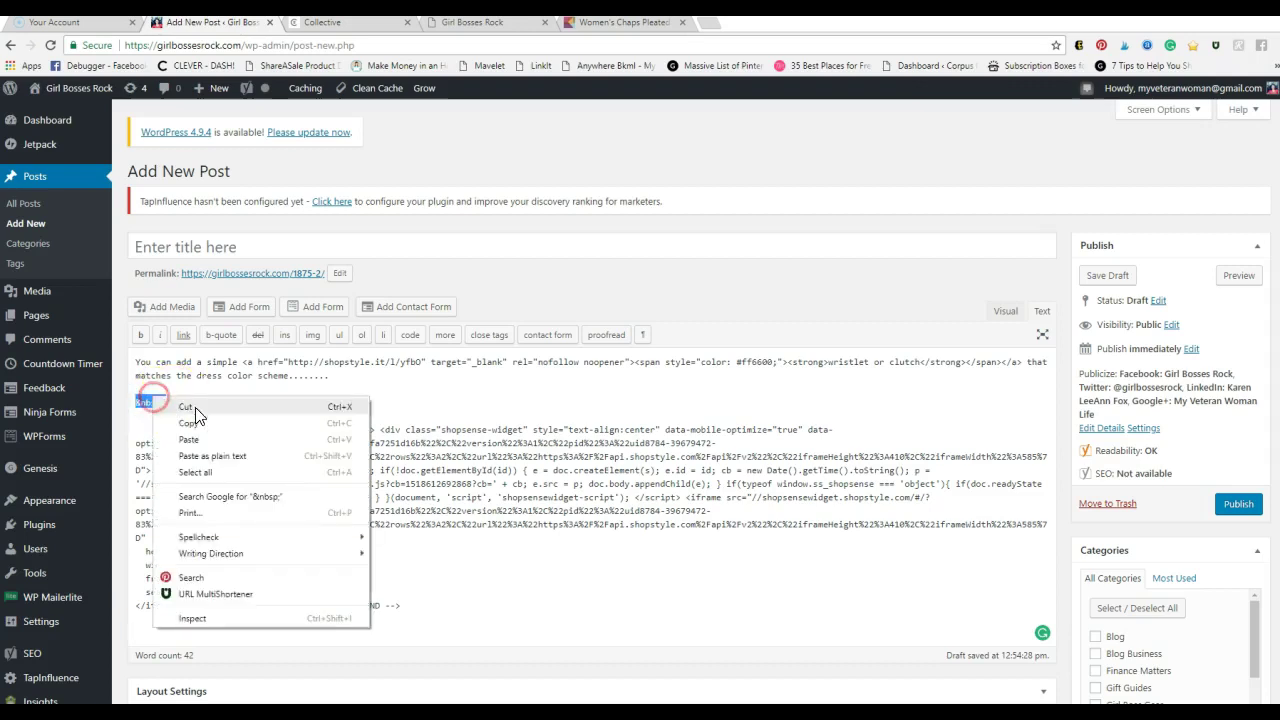
left_click(195, 418)
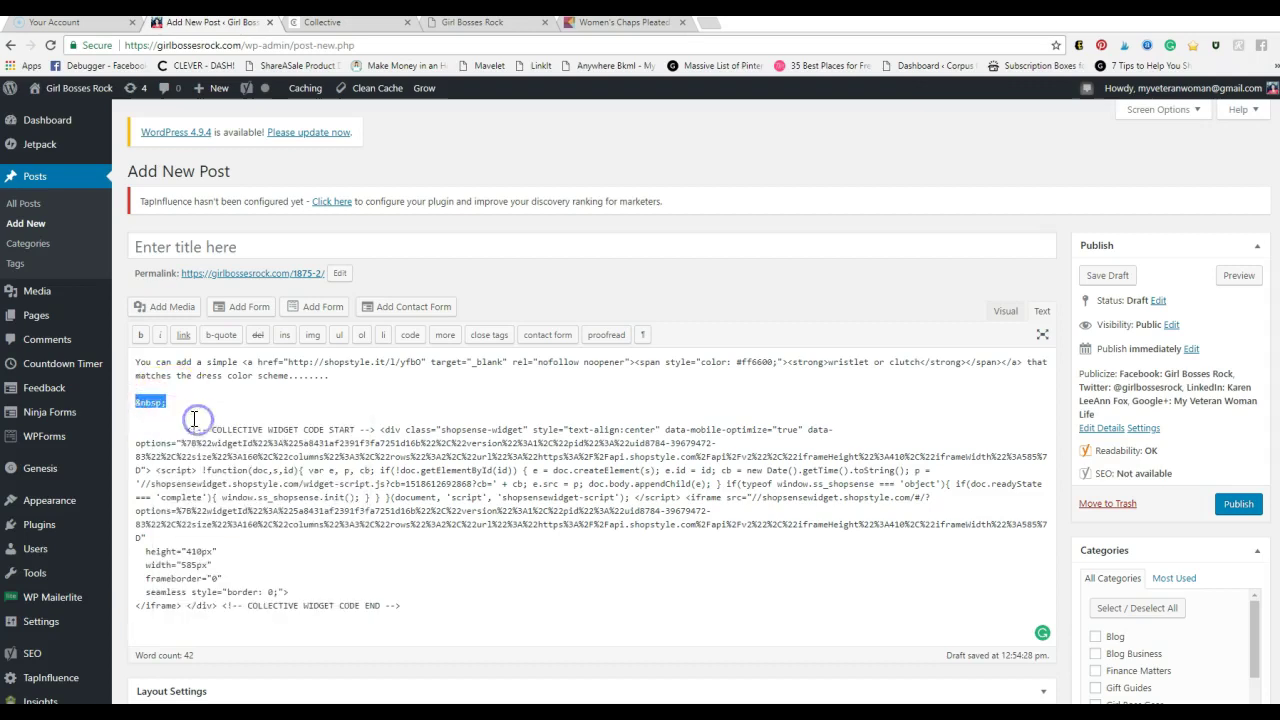
right_click(138, 632)
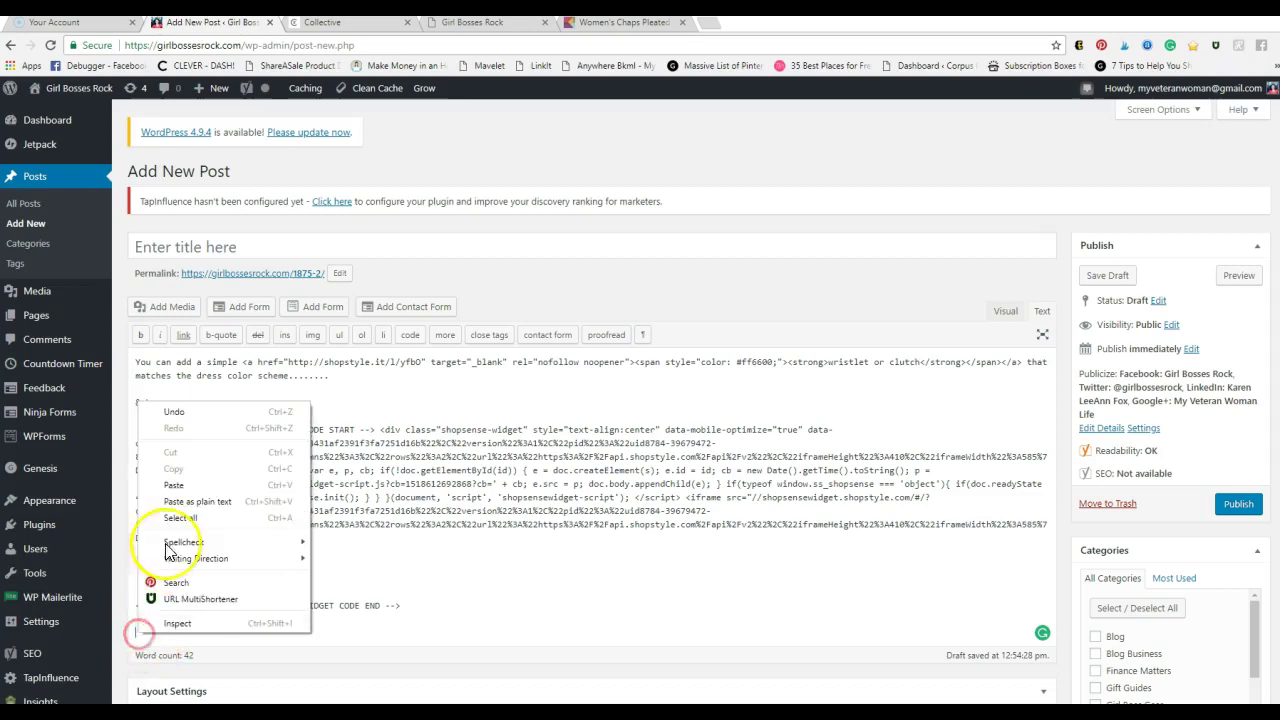
left_click(173, 485)
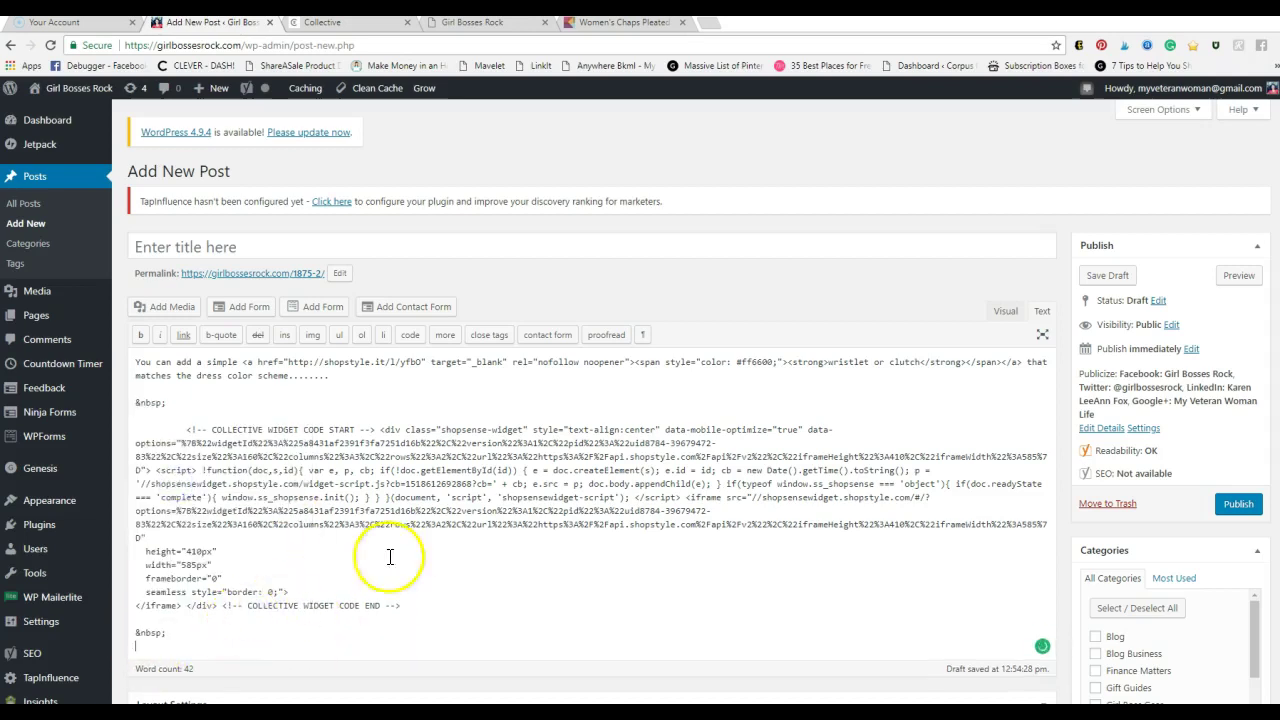
Check the embedded boots widget in the visual editor and in the post's live preview
left_click(1003, 311)
scroll(966, 306, "down", 2)
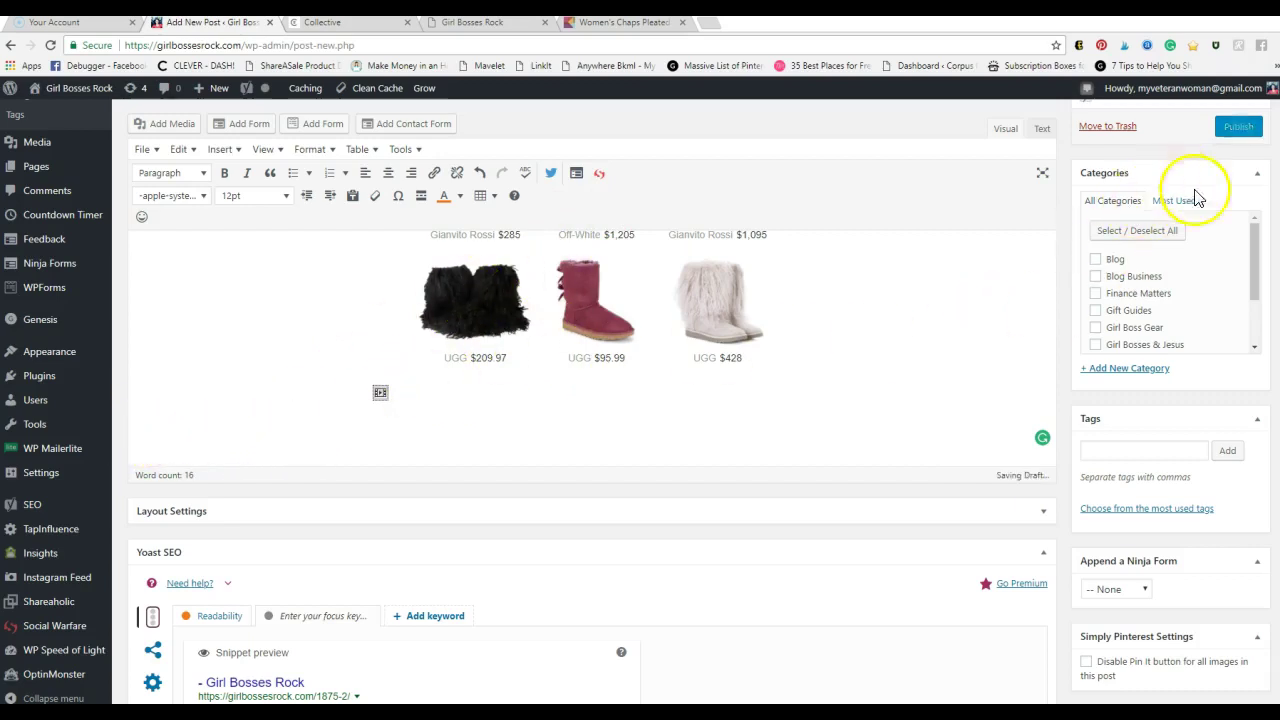
scroll(1257, 229, "up", 3)
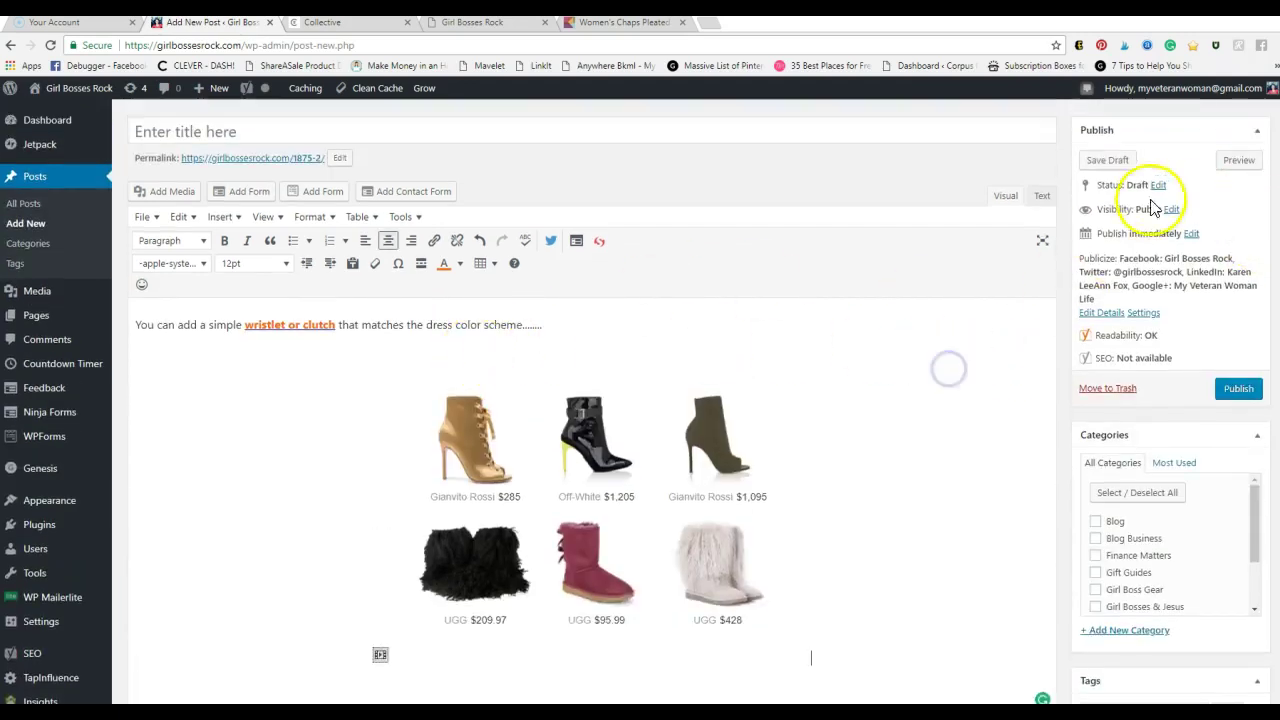
left_click(1237, 160)
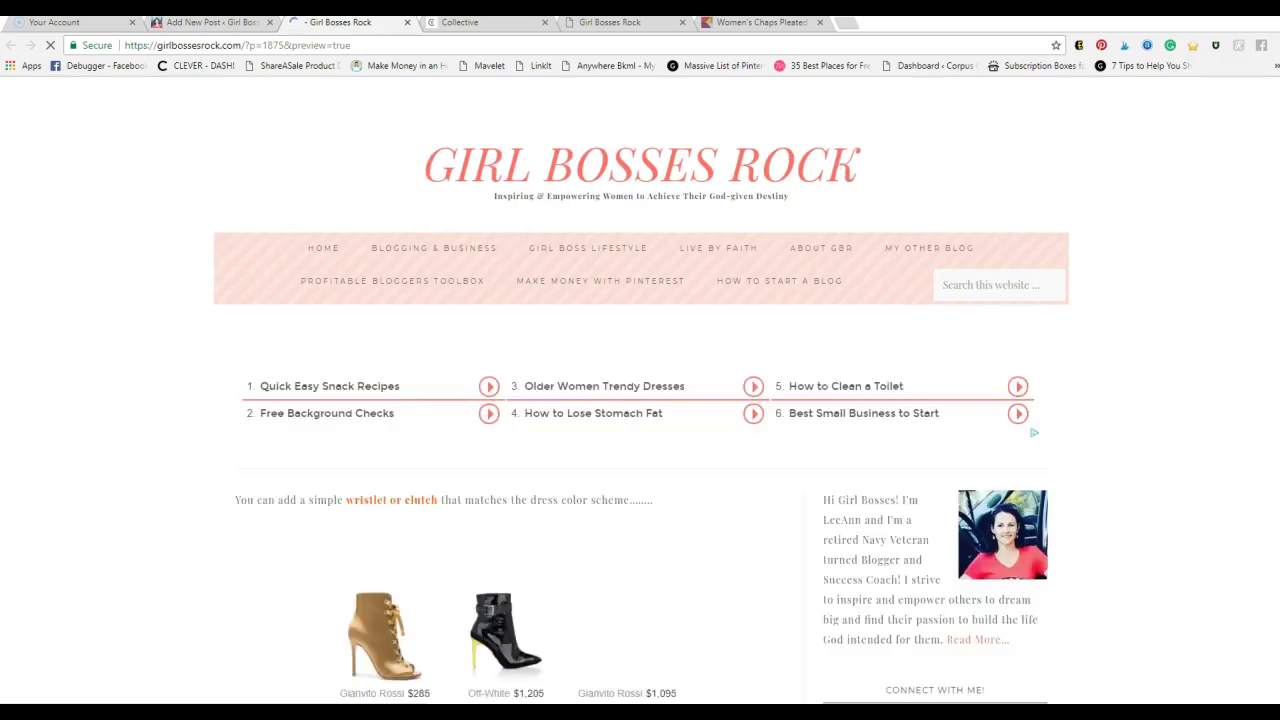
scroll(640, 400, "down", 3)
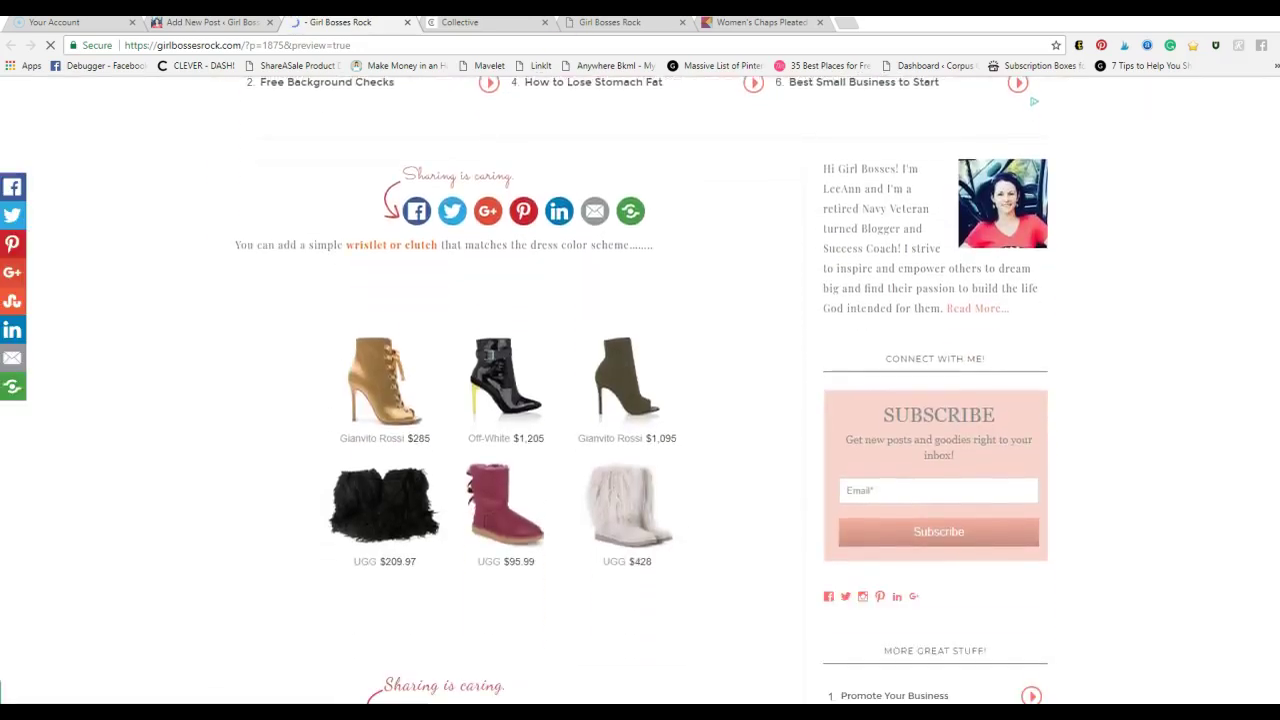
scroll(1246, 240, "down", 1)
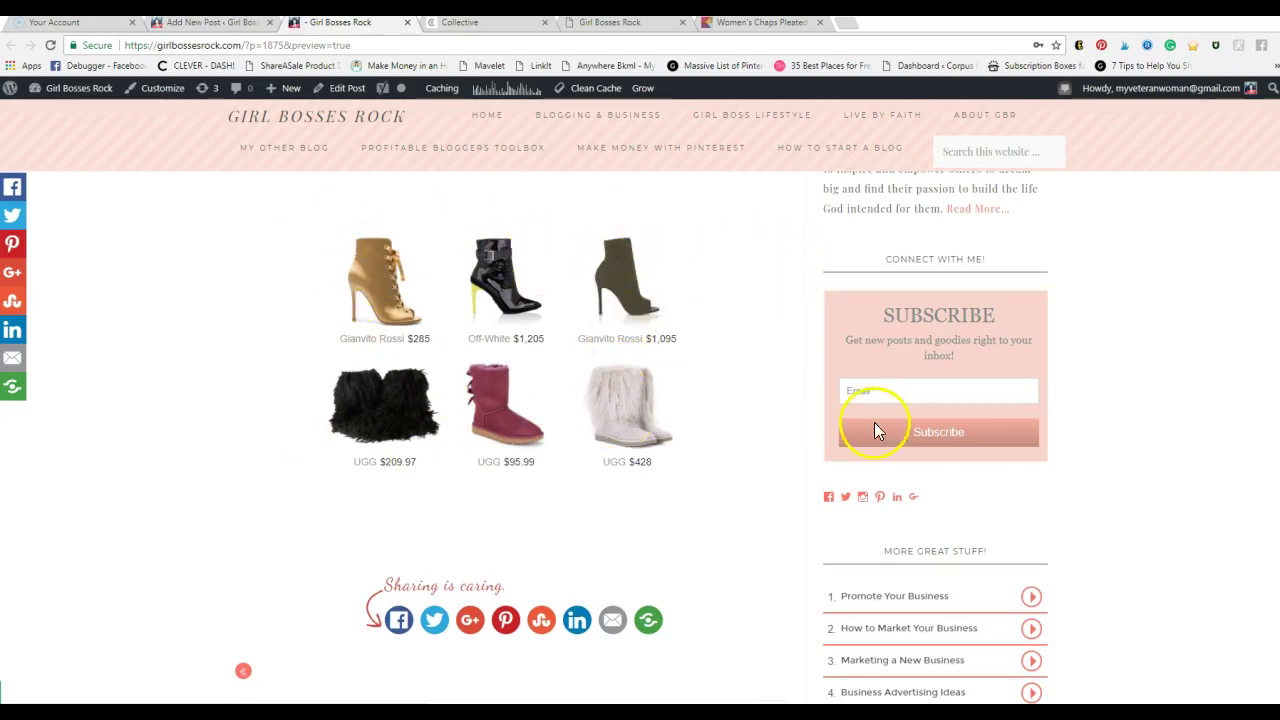
scroll(640, 436, "up", 2)
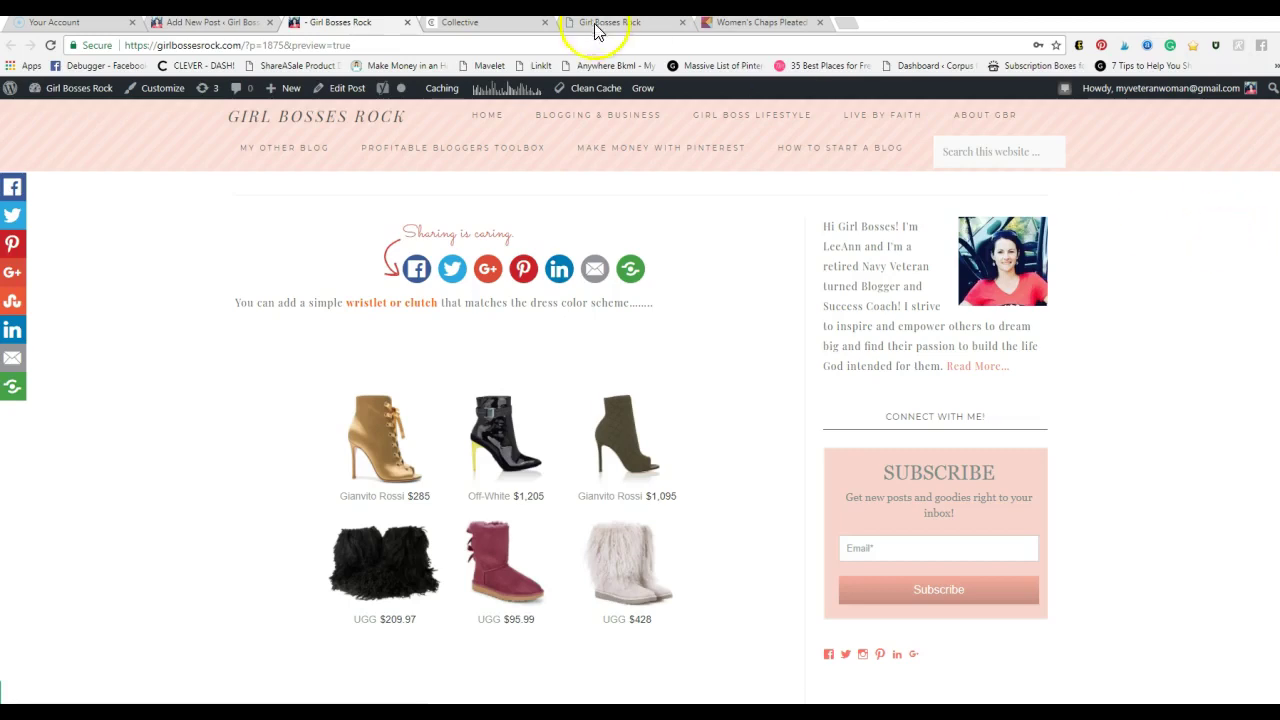
Reopen the boots widget's customization settings in ShopStyle Collective and review its size options
left_click(460, 22)
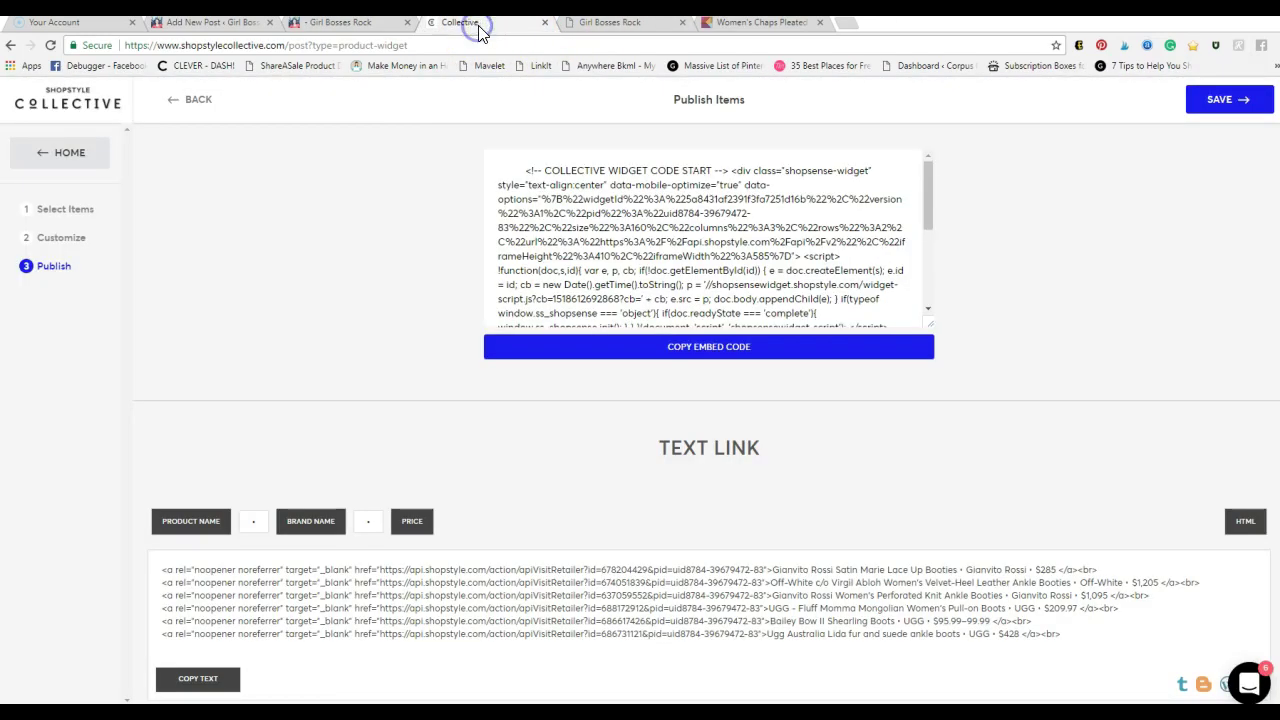
left_click(53, 245)
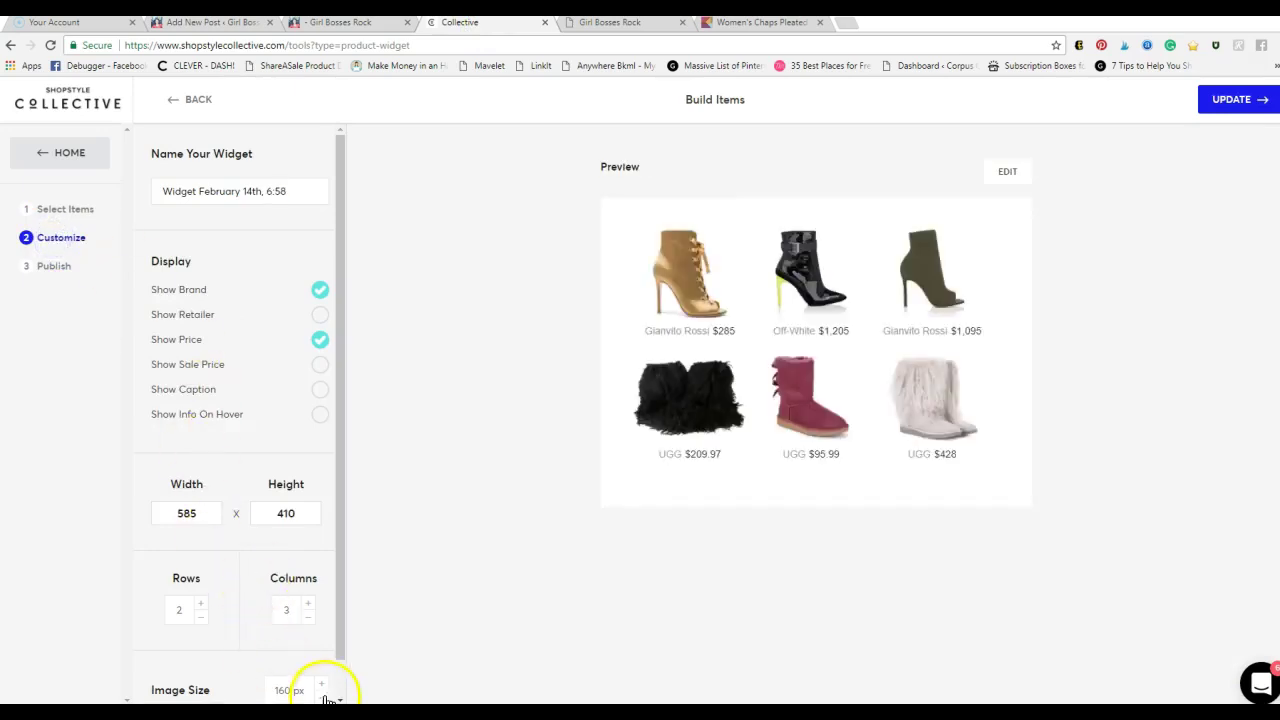
scroll(310, 676, "down", 1)
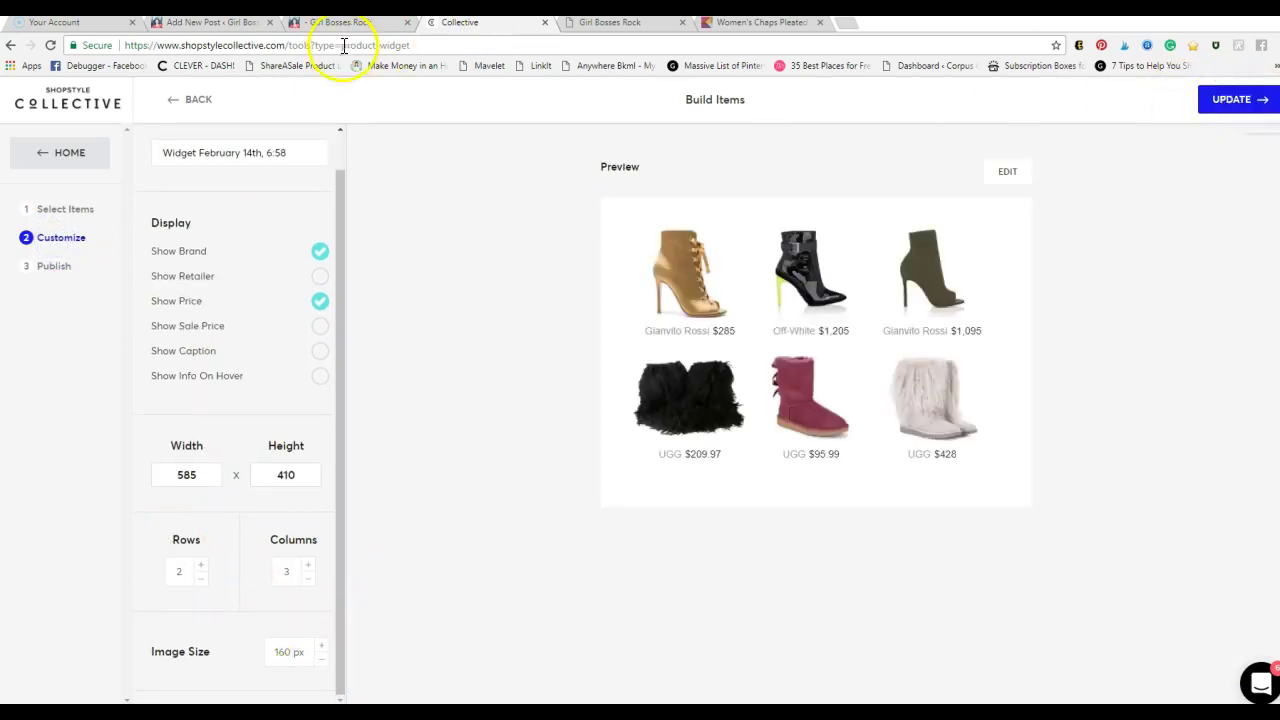
Inspect the full widget embed code in the WordPress post's source and return to the post preview
left_click(206, 22)
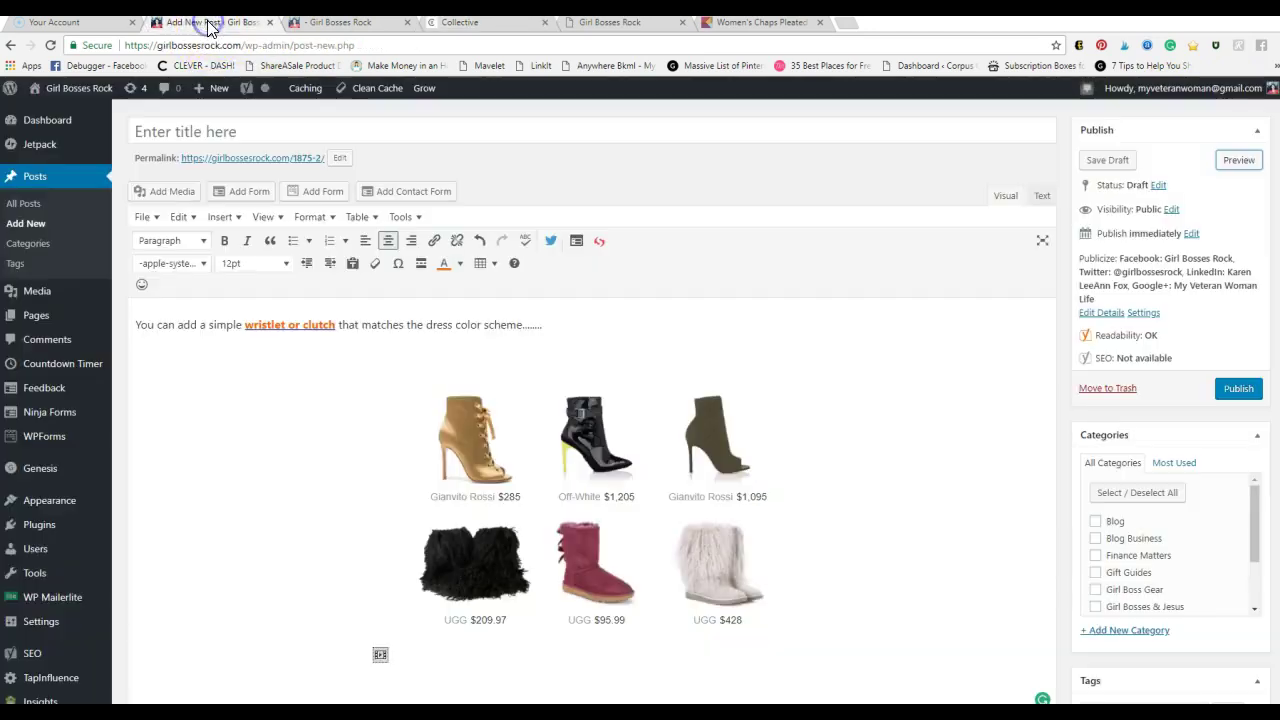
left_click(1044, 196)
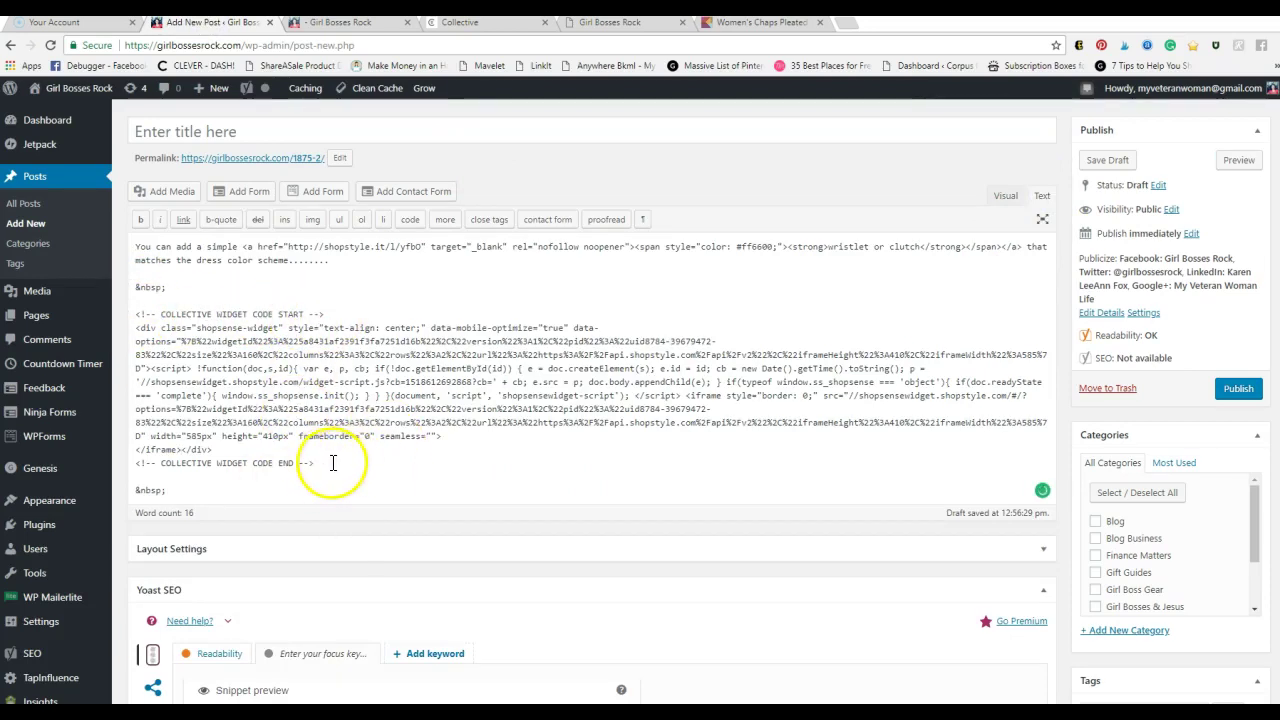
left_click_drag(313, 463, 134, 314)
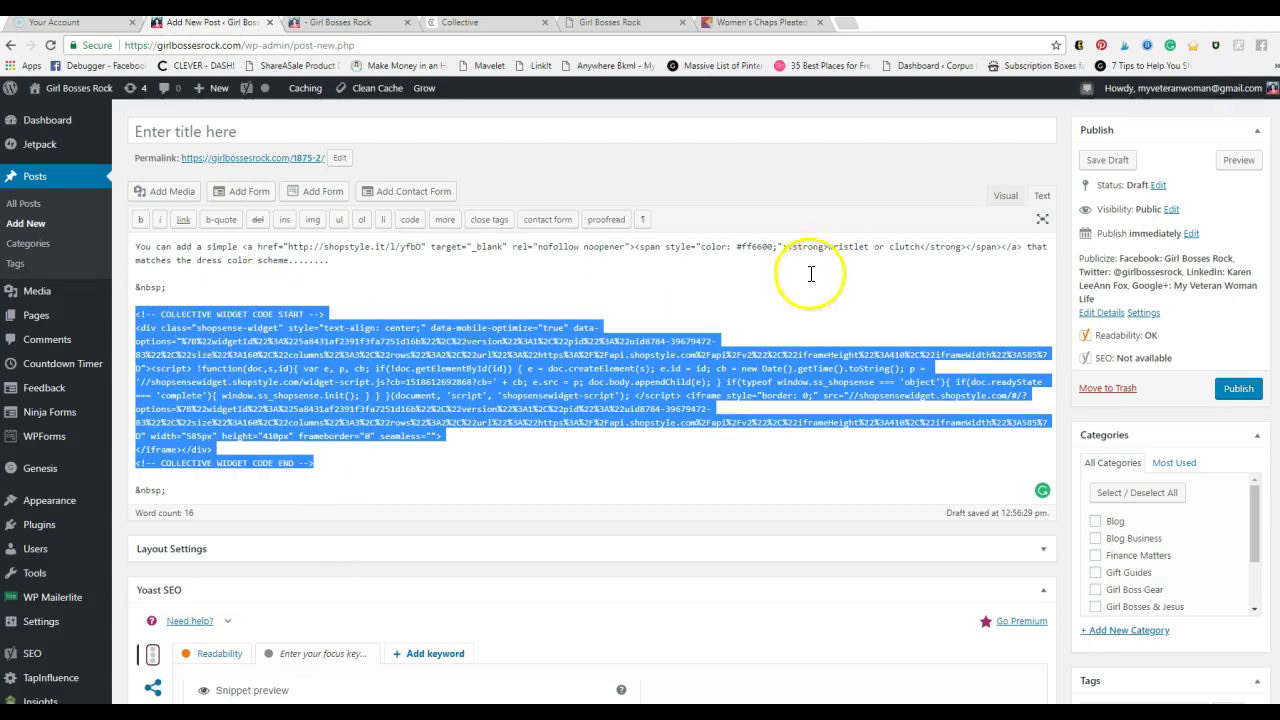
left_click(789, 297)
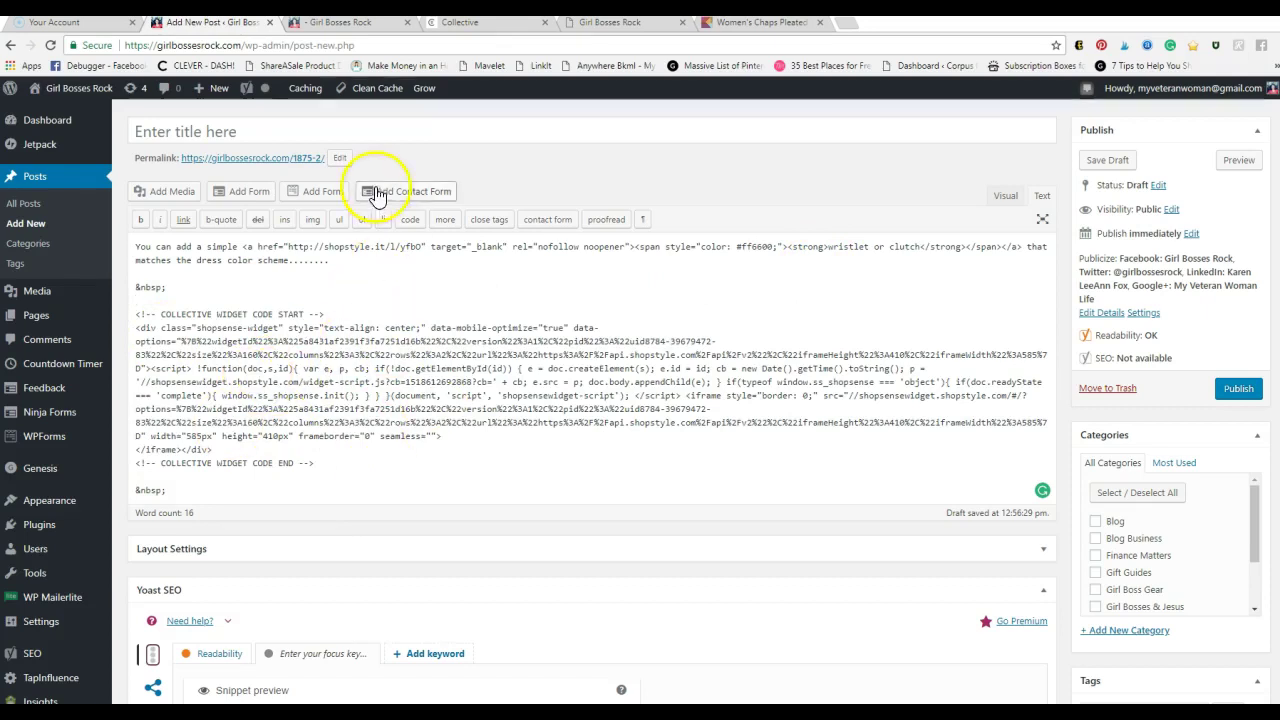
left_click(343, 23)
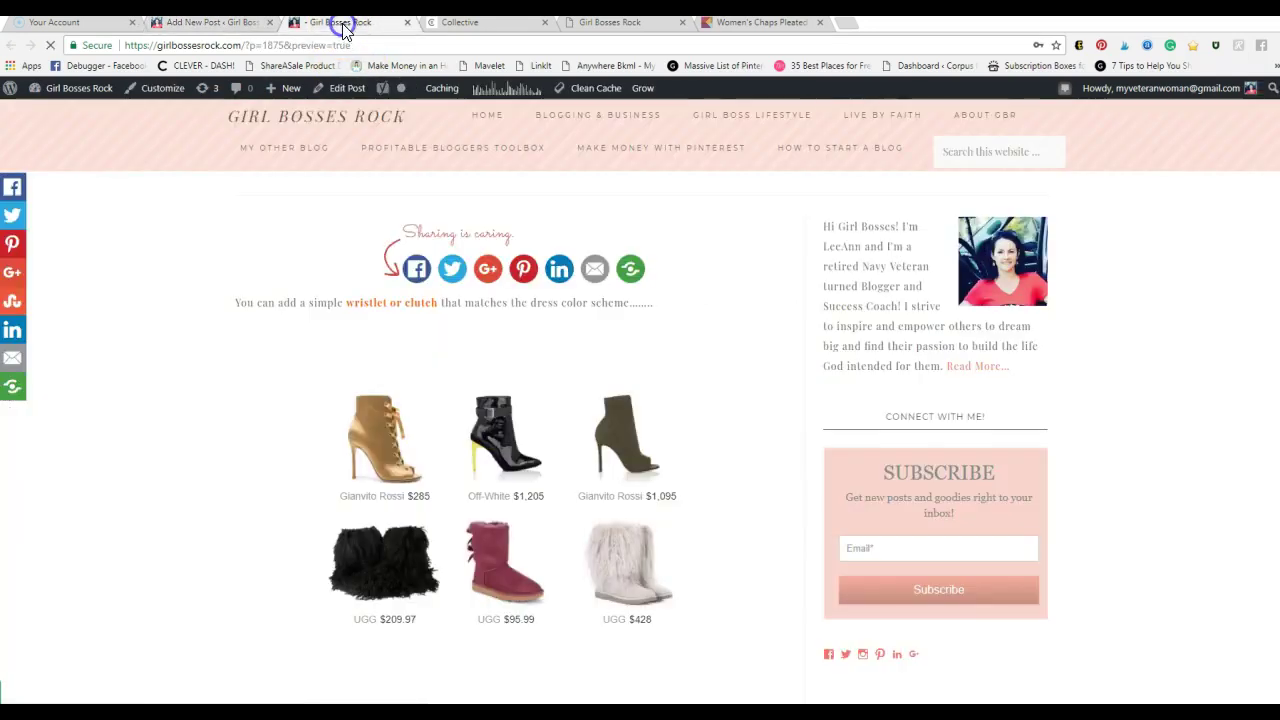
Update the boots widget in ShopStyle Collective, then browse the list of saved product widgets
left_click(479, 23)
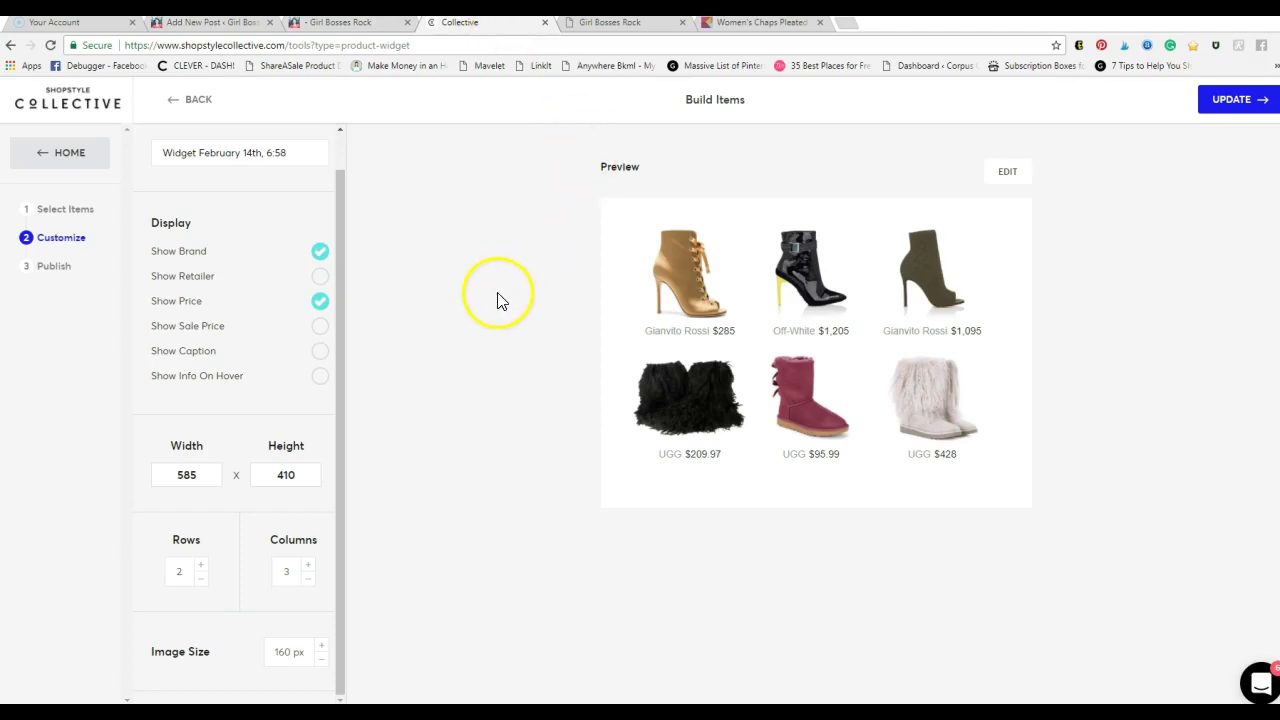
left_click(1221, 108)
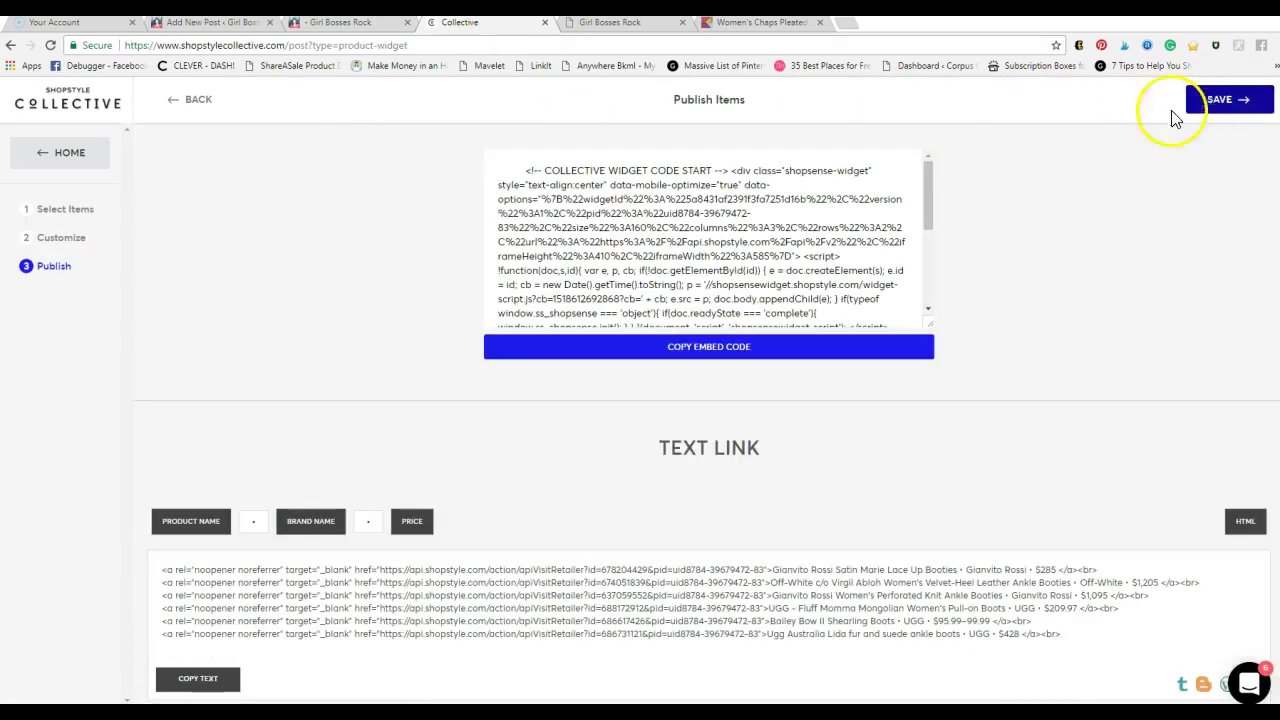
left_click(53, 156)
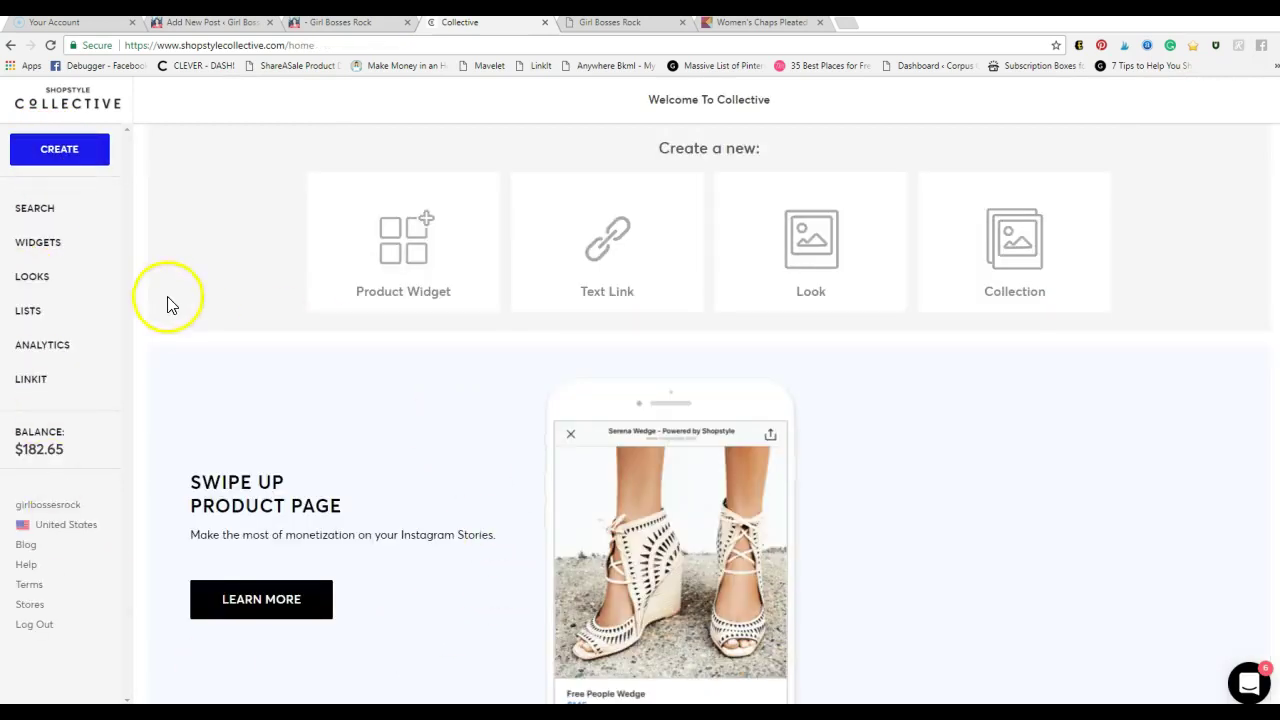
left_click(40, 250)
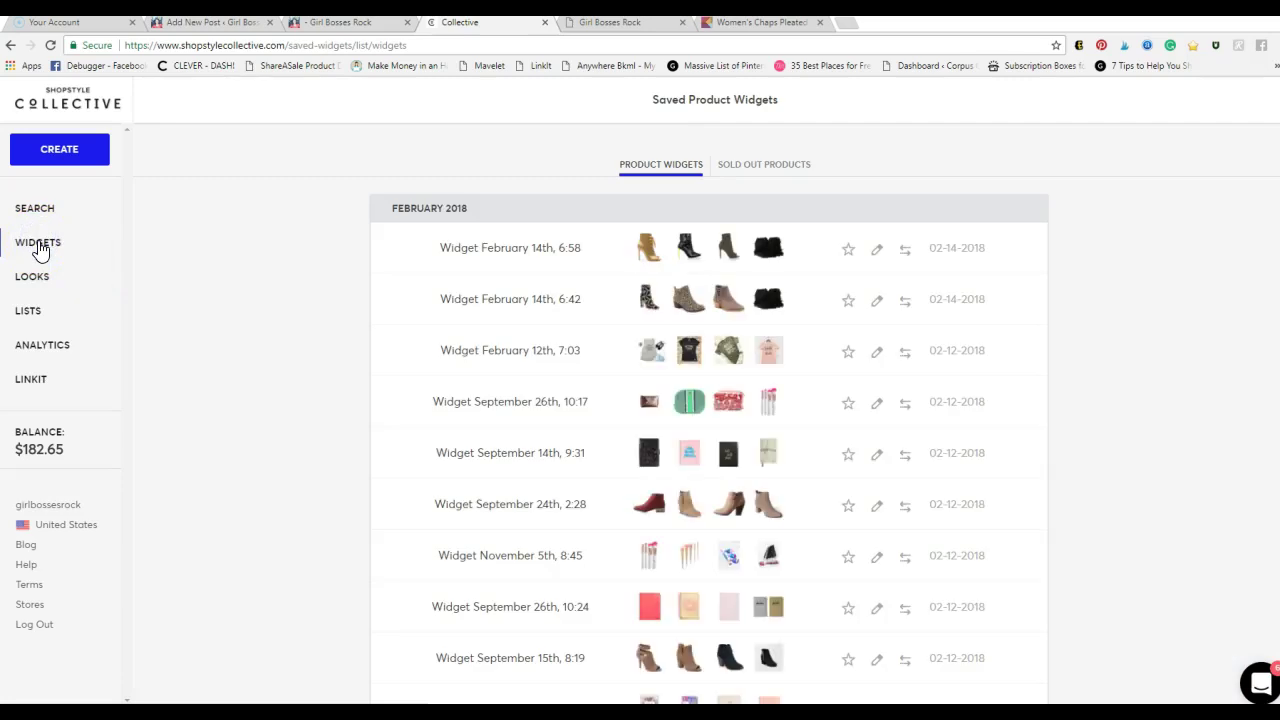
scroll(817, 355, "down", 3)
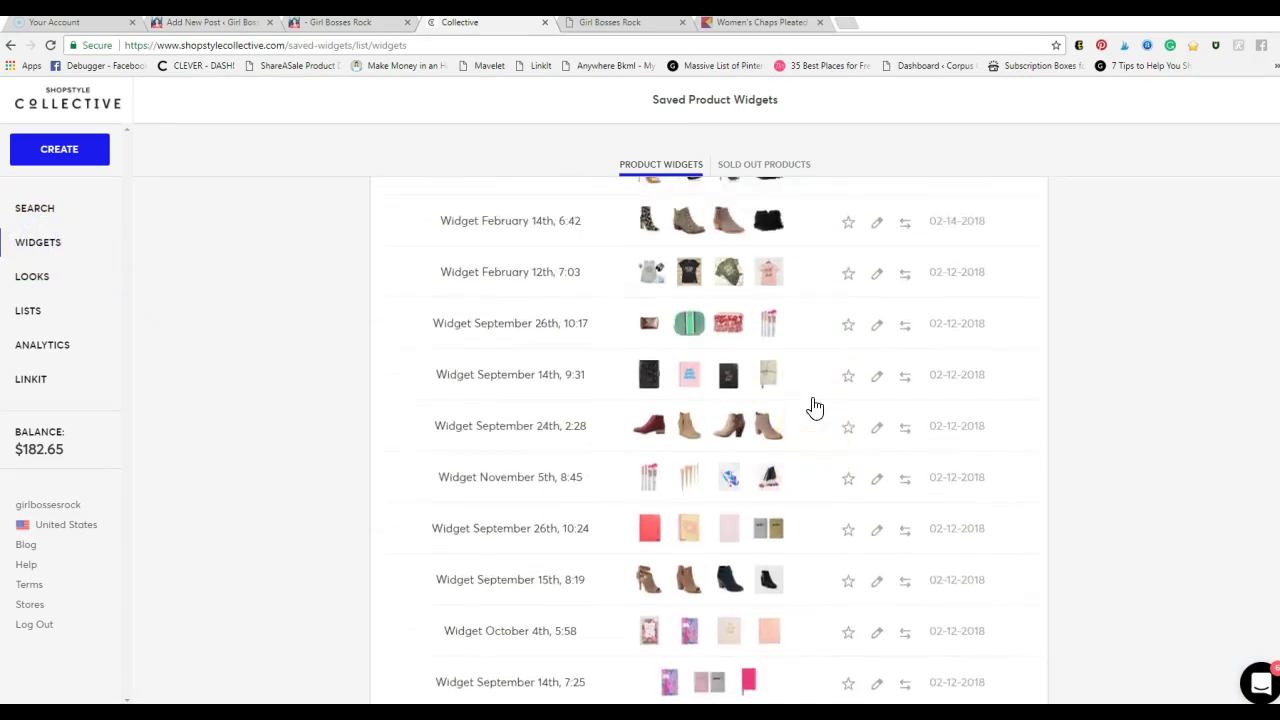
Browse the list of saved widgets with sold-out products and check the boots widget in the post preview
scroll(815, 408, "up", 2)
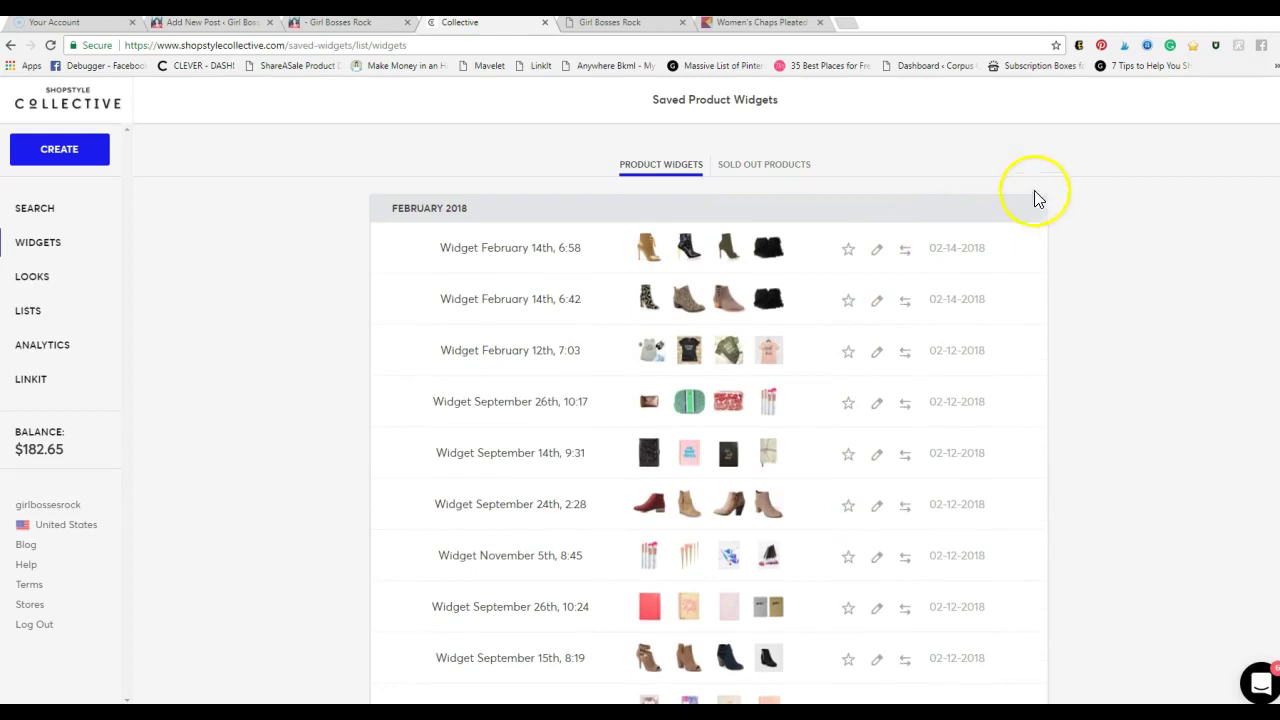
left_click(765, 165)
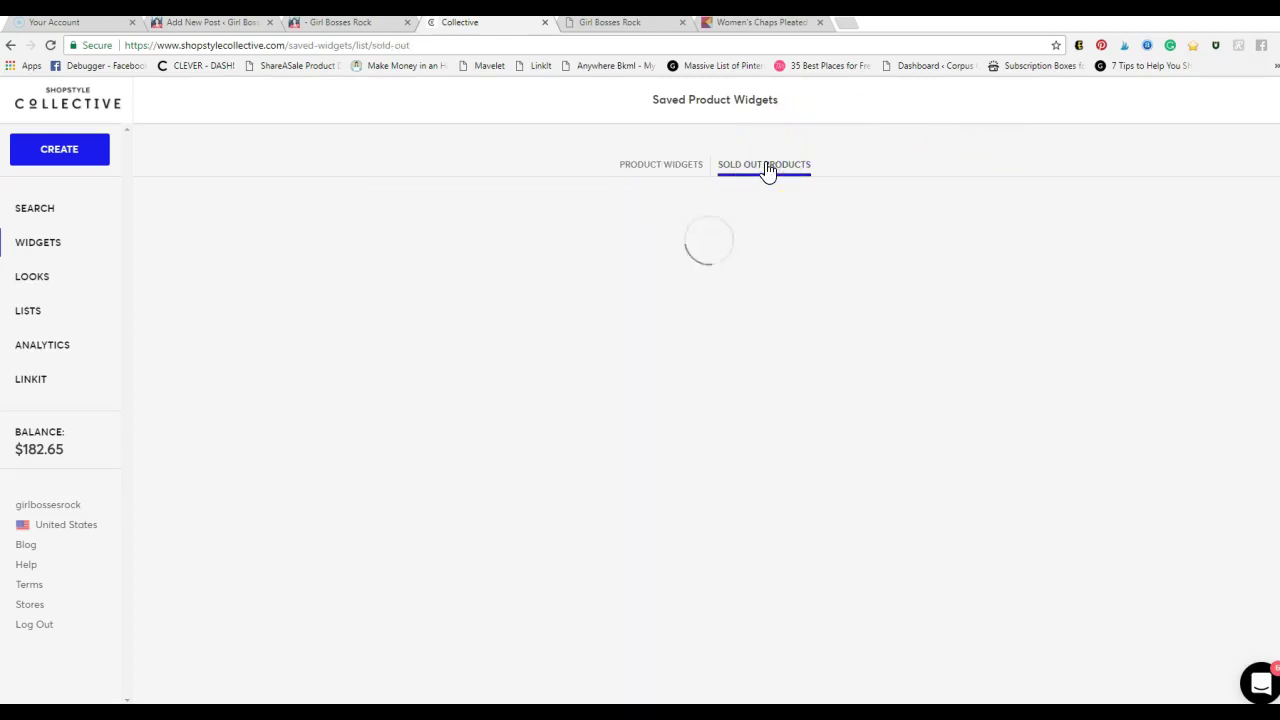
scroll(510, 403, "down", 3)
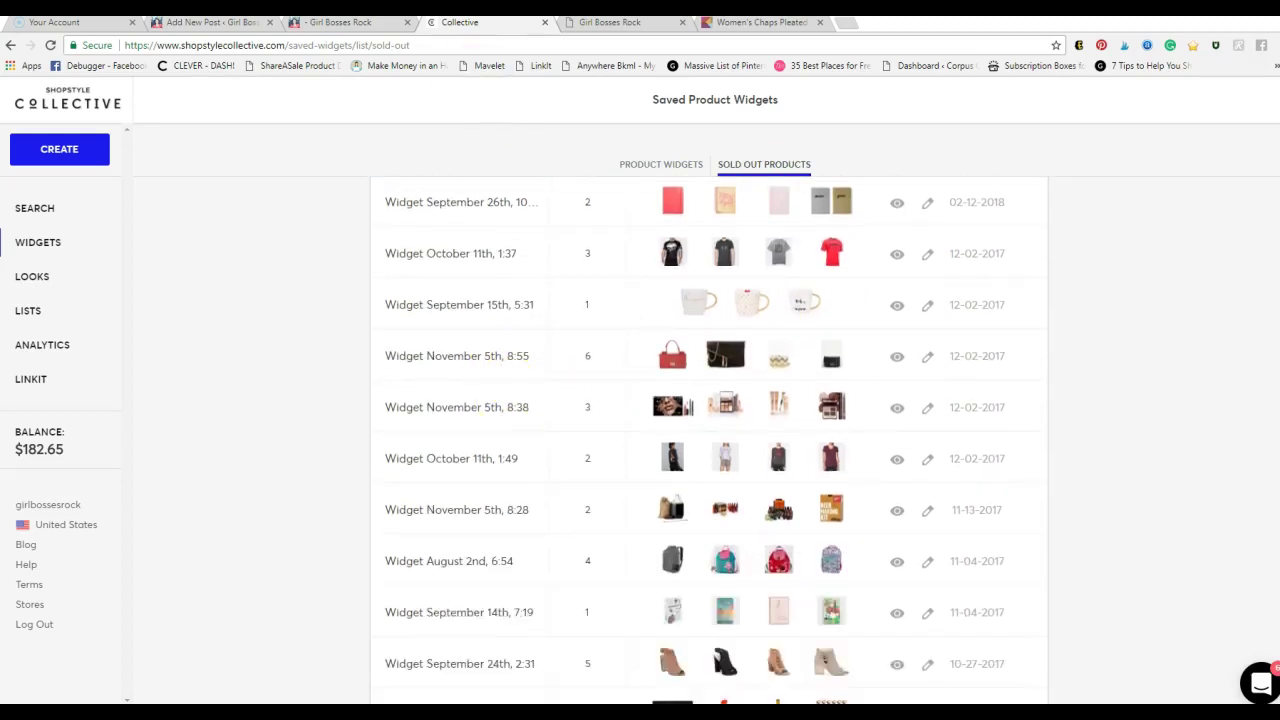
left_click(349, 24)
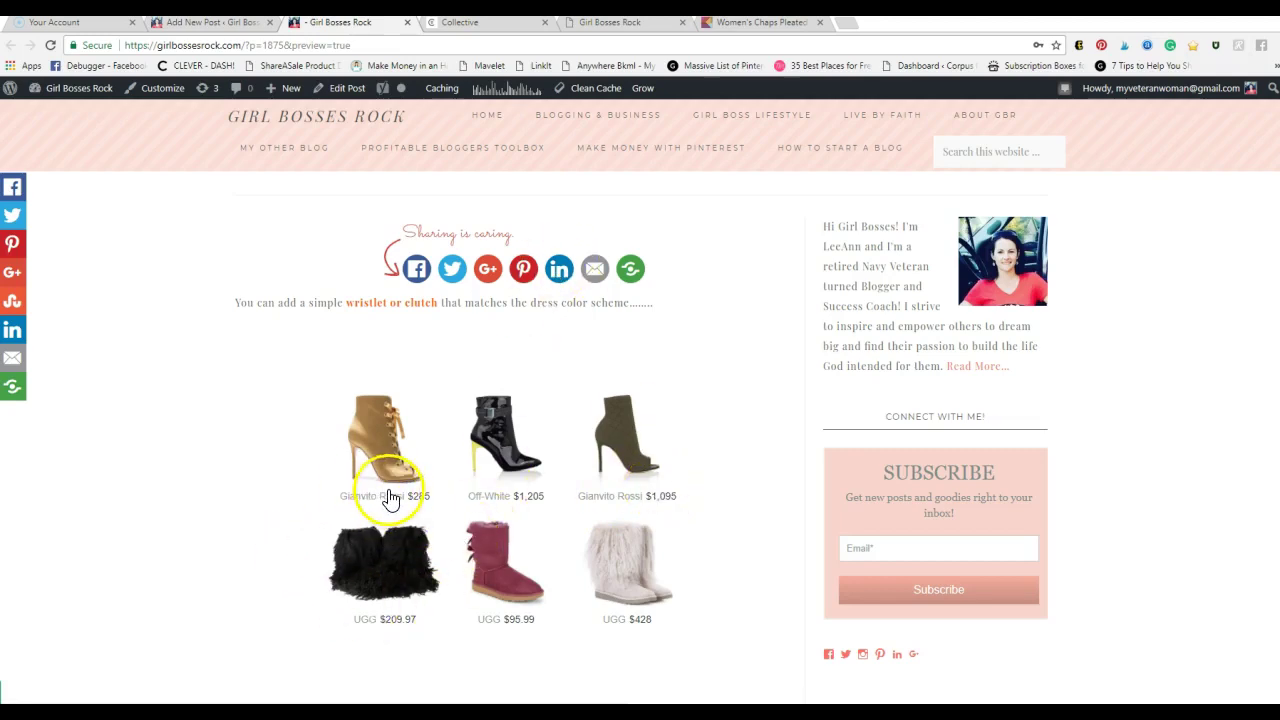
left_click(489, 28)
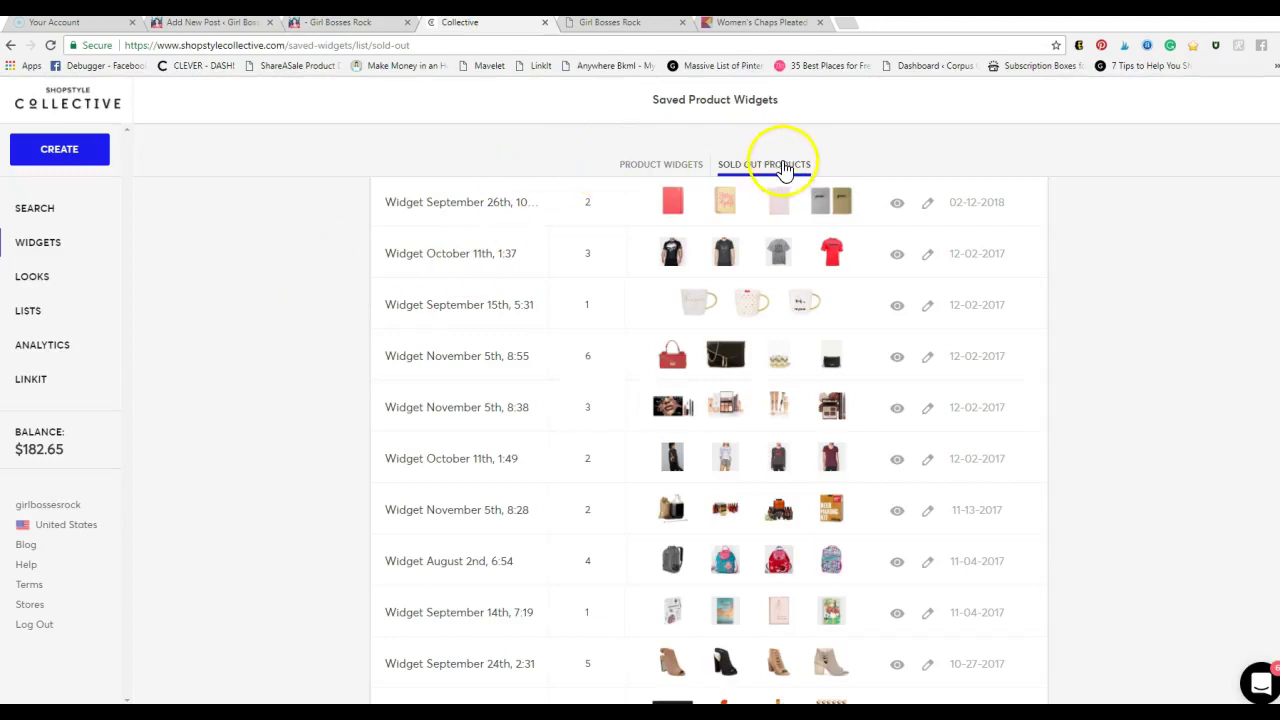
Open the sold-out details of the September 26th, 10:24 journal widget and review its sold-out products and recommended in-stock items
left_click(459, 205)
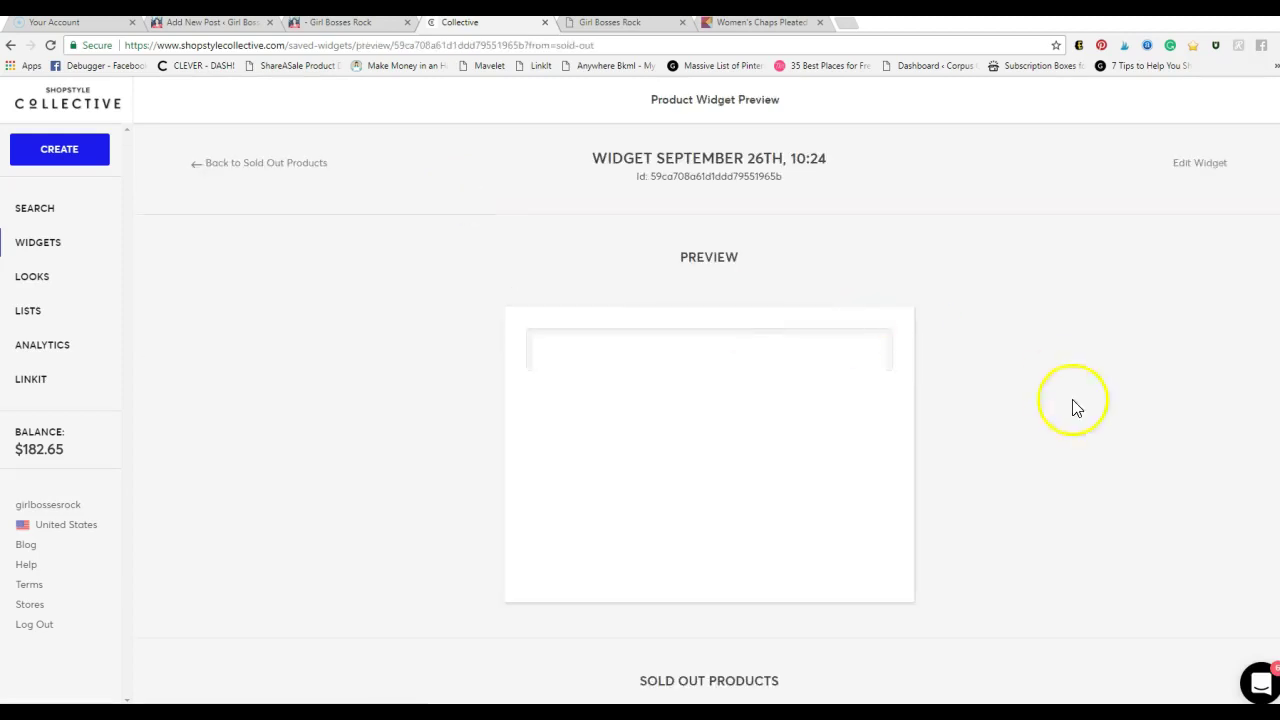
scroll(1137, 477, "down", 3)
scroll(1137, 477, "down", 1)
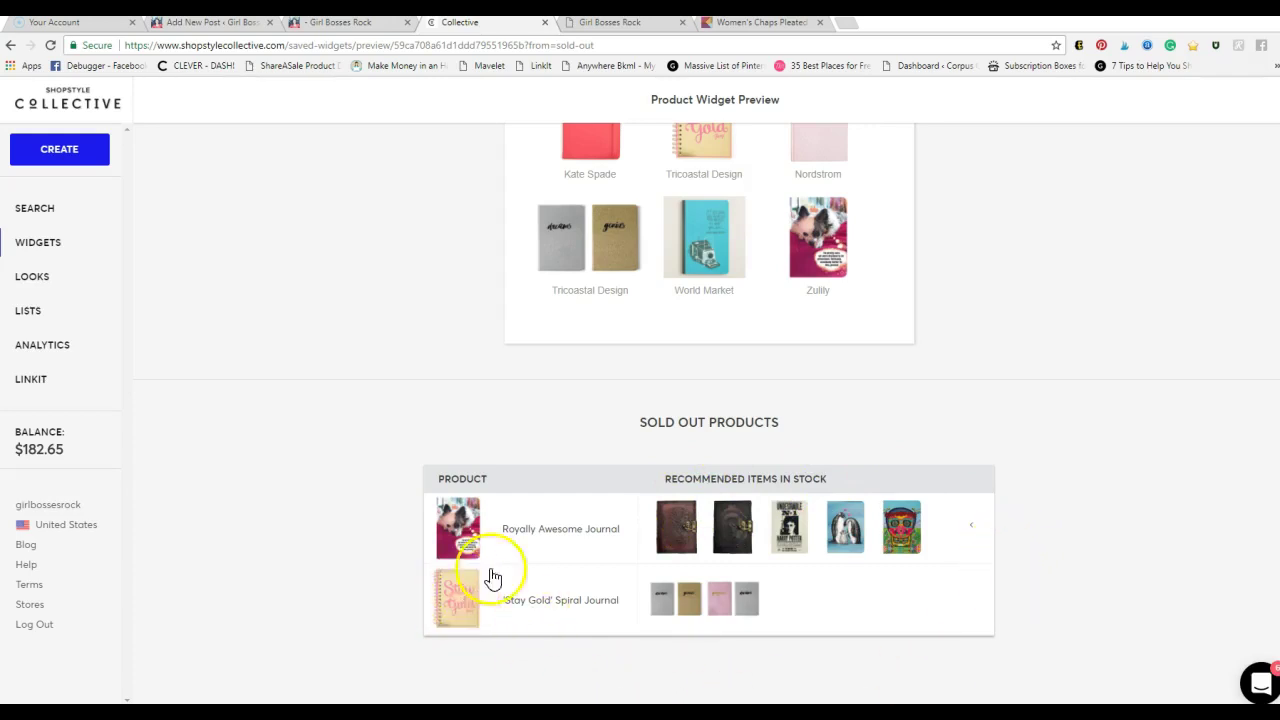
scroll(768, 327, "up", 1)
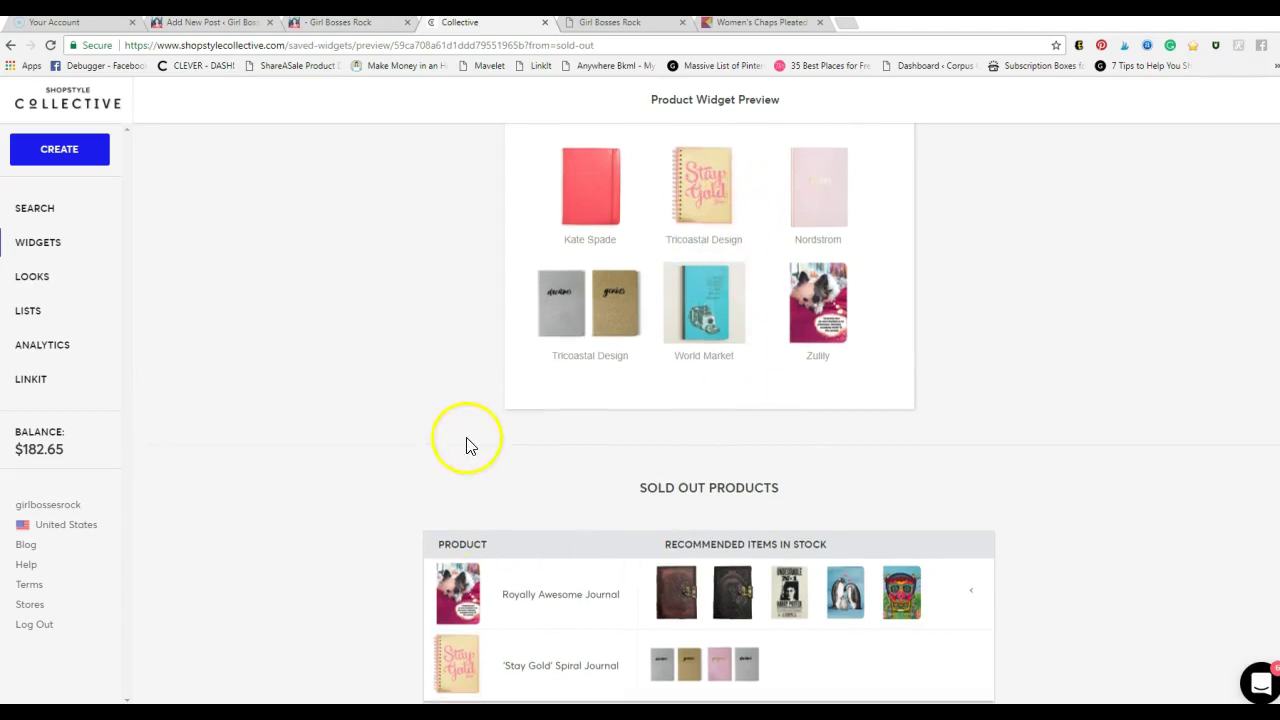
scroll(467, 450, "down", 1)
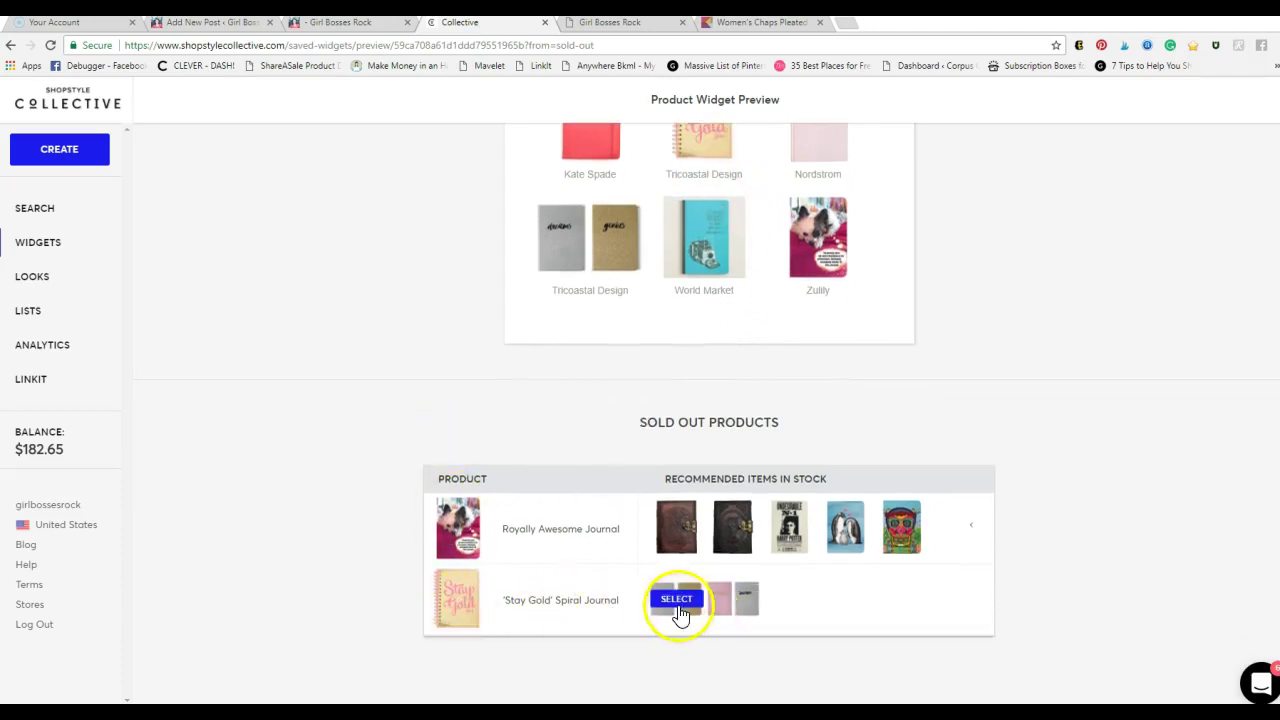
Replace the sold-out 'Stay Gold' Spiral Journal in the widget with the recommended pink and gray journal set
left_click(736, 605)
left_click(957, 600)
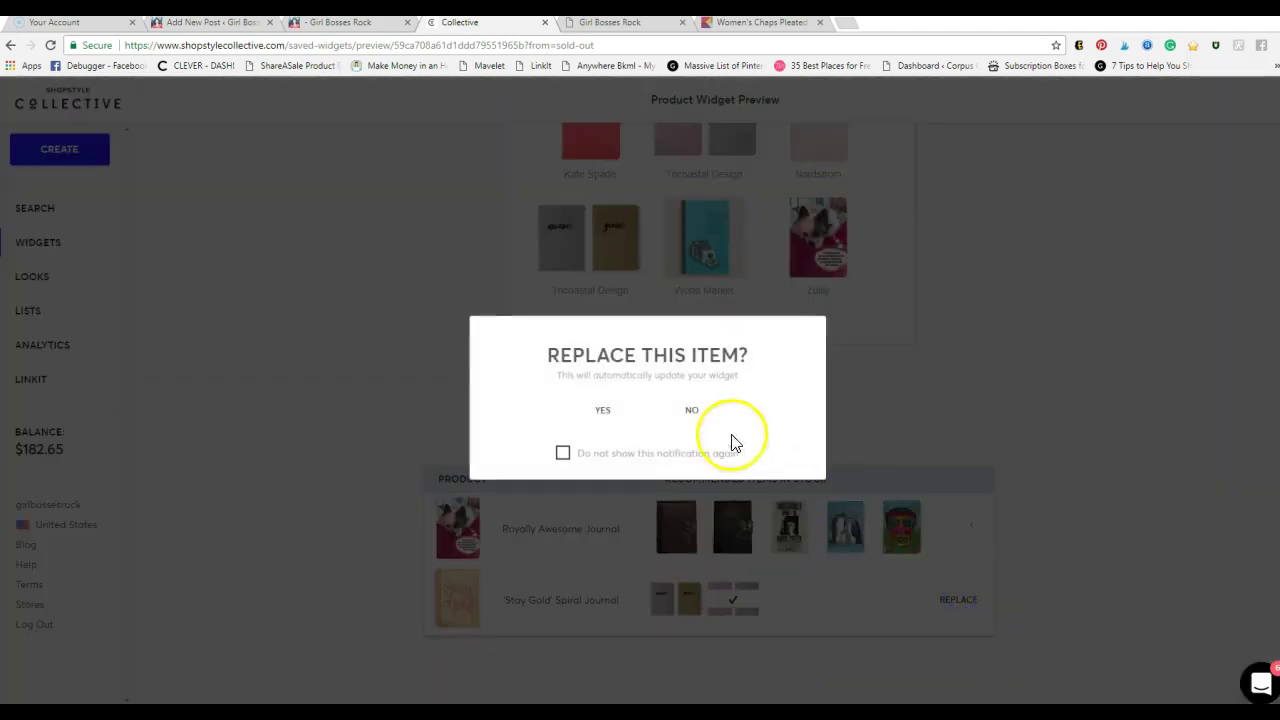
left_click(601, 414)
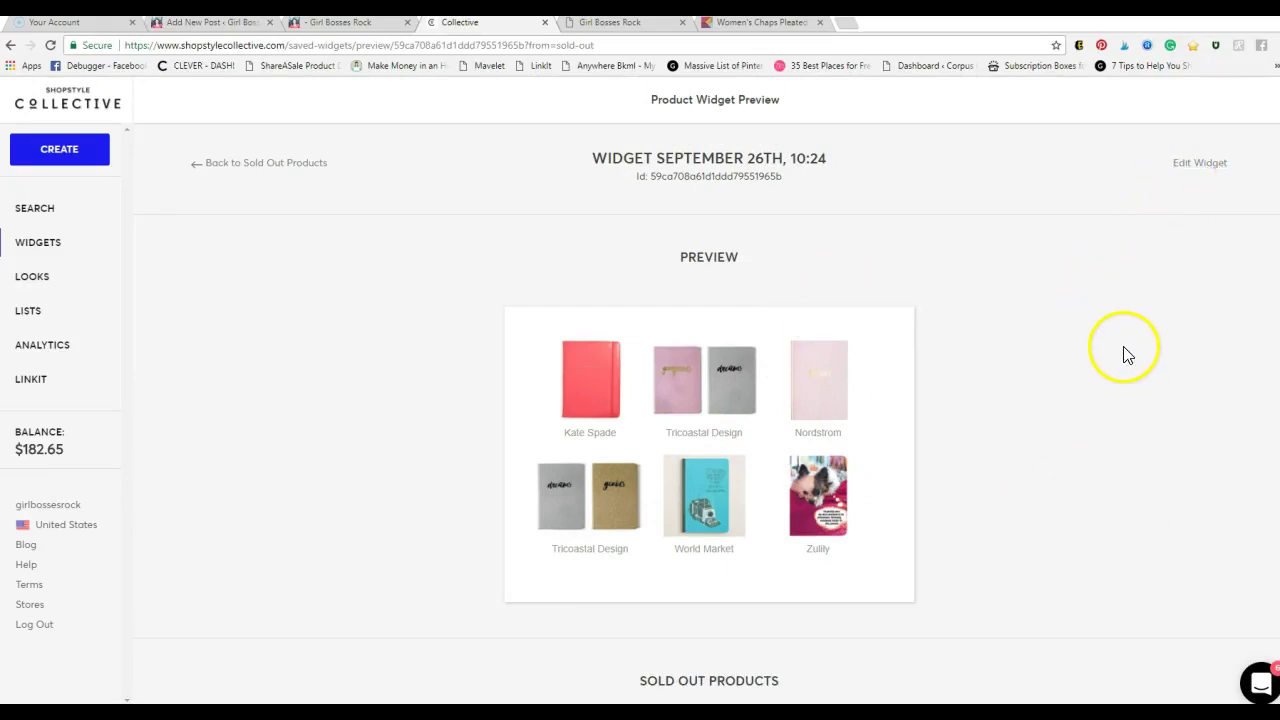
Compare the updated journal widget in ShopStyle Collective with the embed code in the WordPress post and the boots widget in its preview
left_click(196, 24)
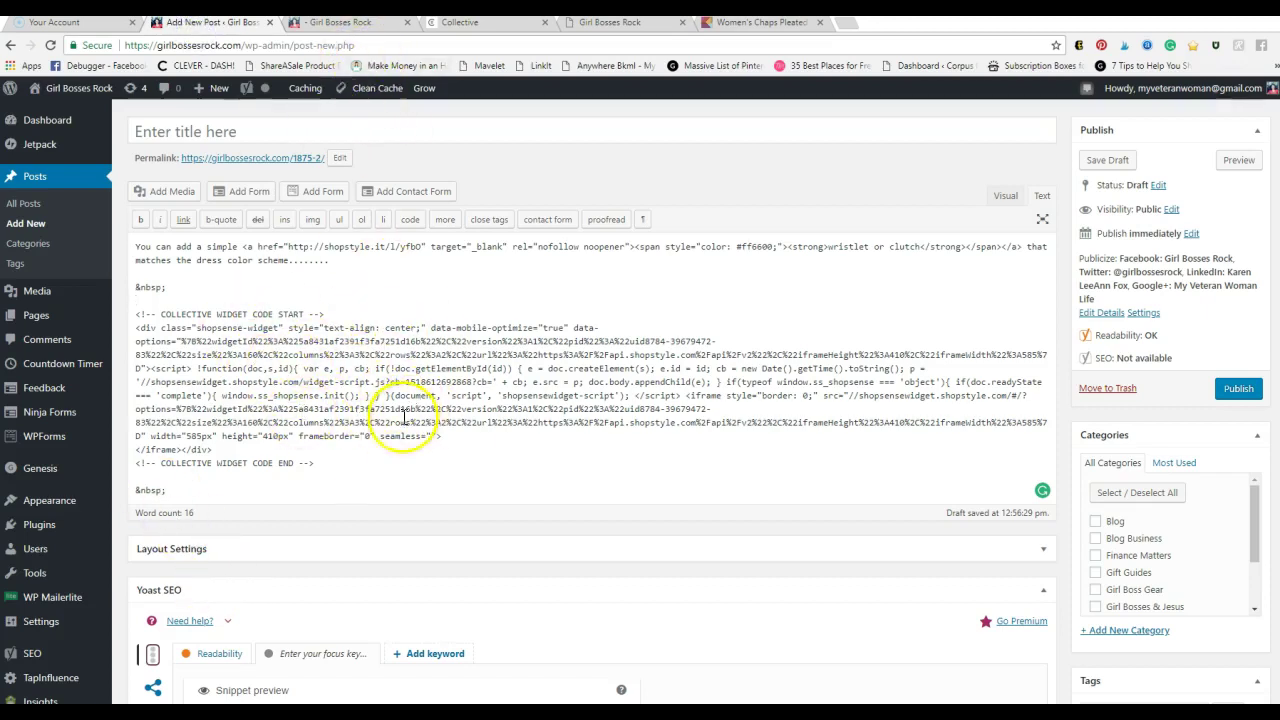
left_click(475, 30)
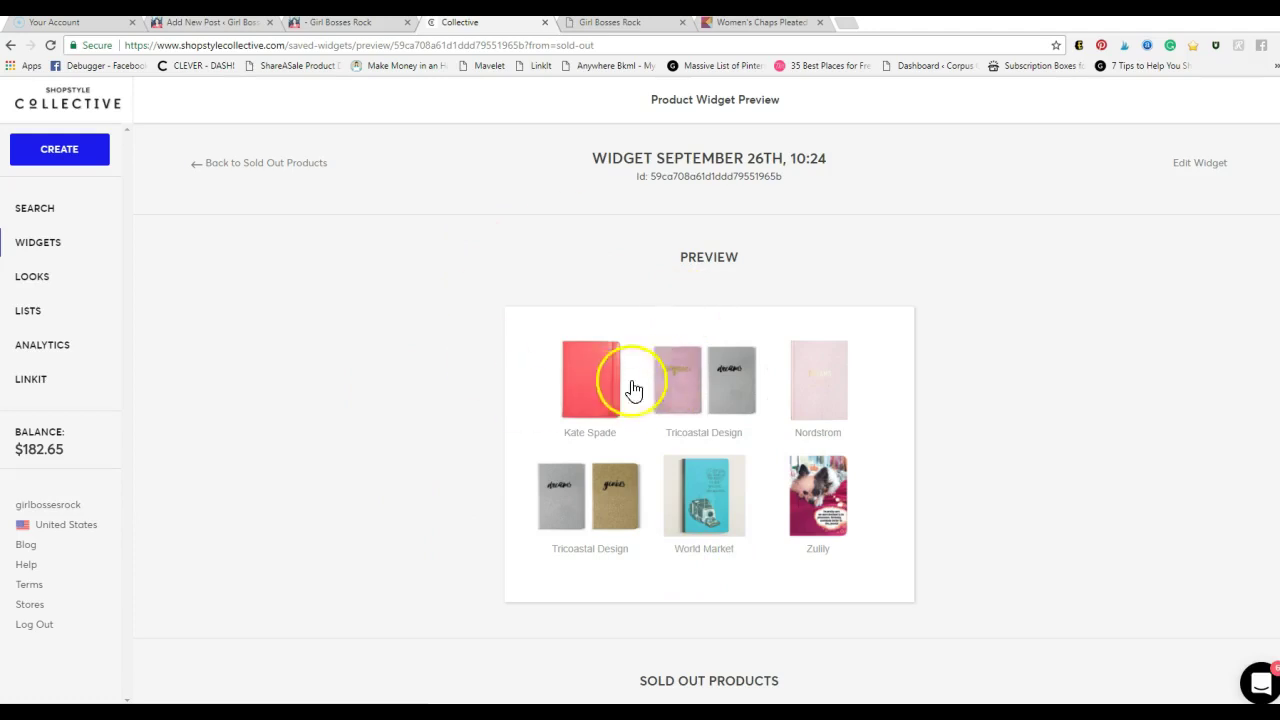
scroll(1049, 449, "down", 2)
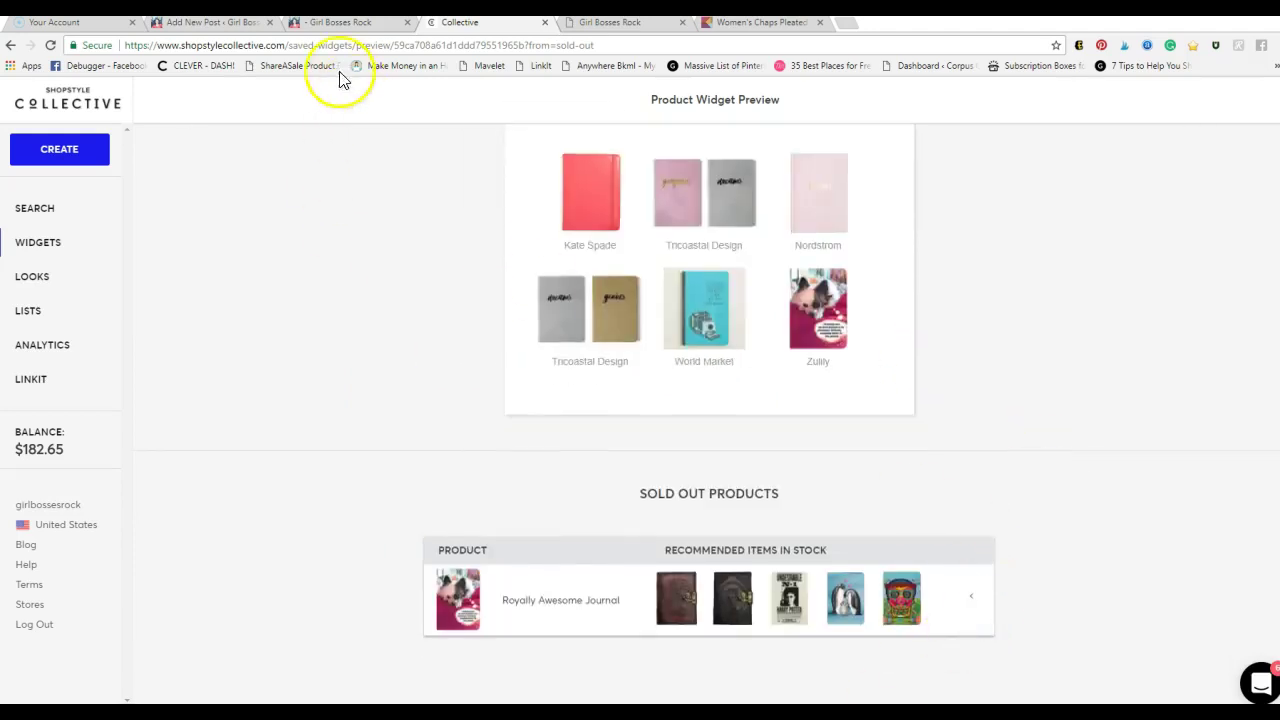
left_click(322, 26)
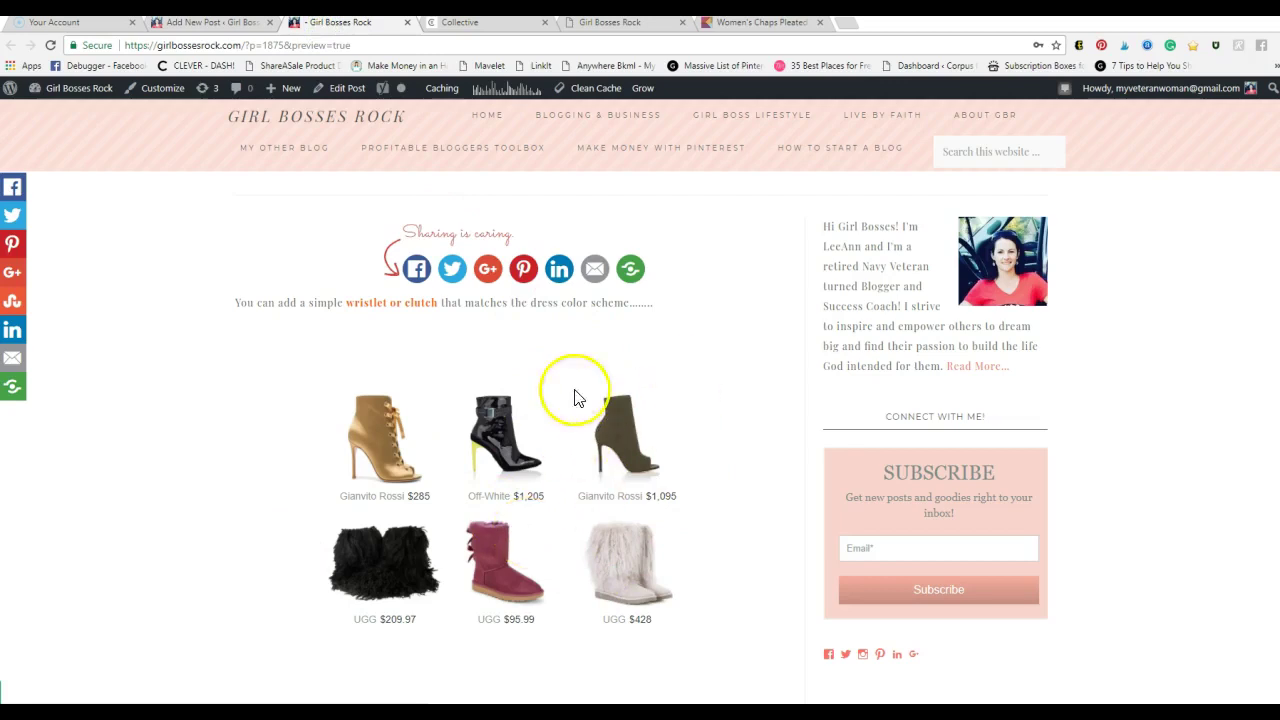
left_click(226, 26)
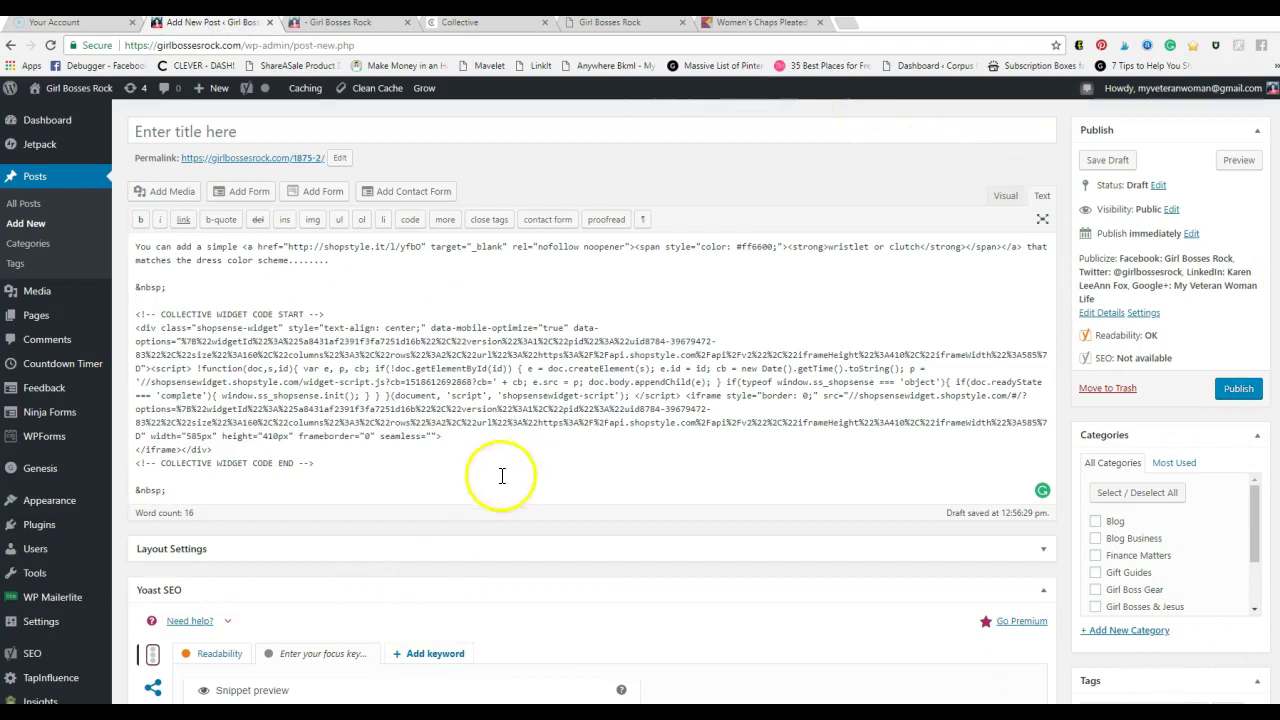
left_click(343, 24)
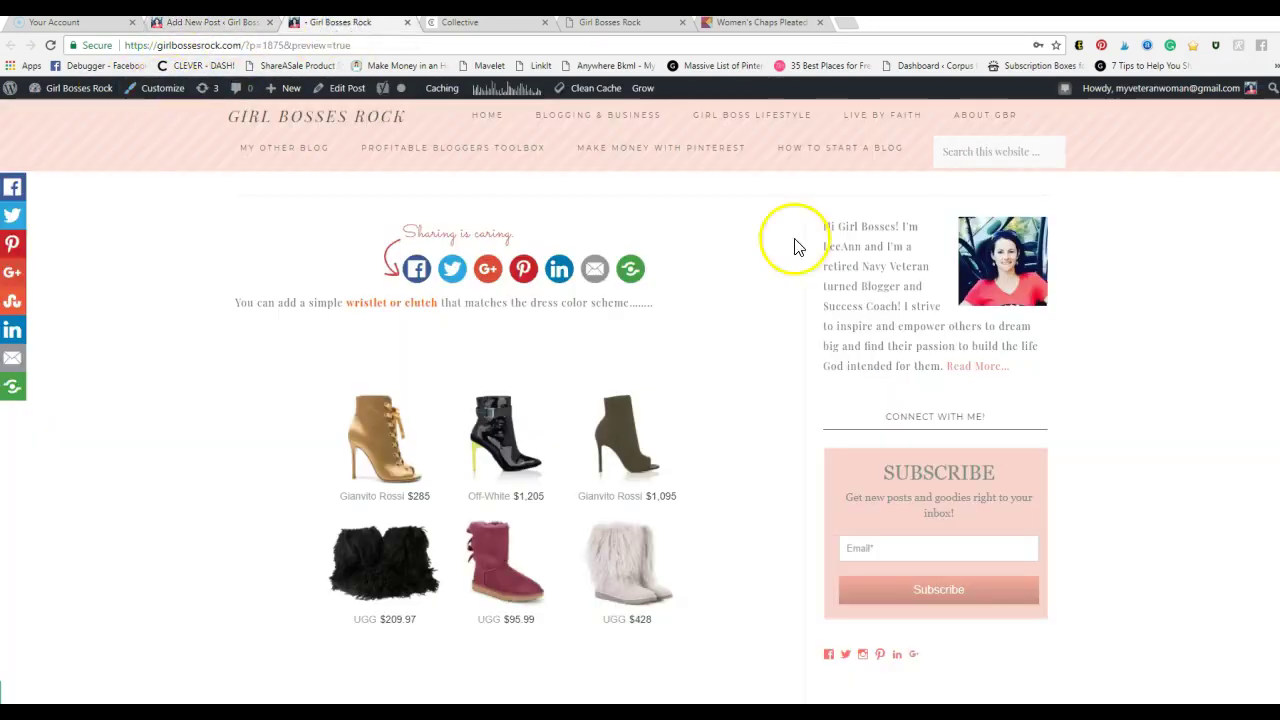
Open the WordPress site customizer's Primary Sidebar widgets and add a Custom HTML widget
scroll(997, 490, "down", 5)
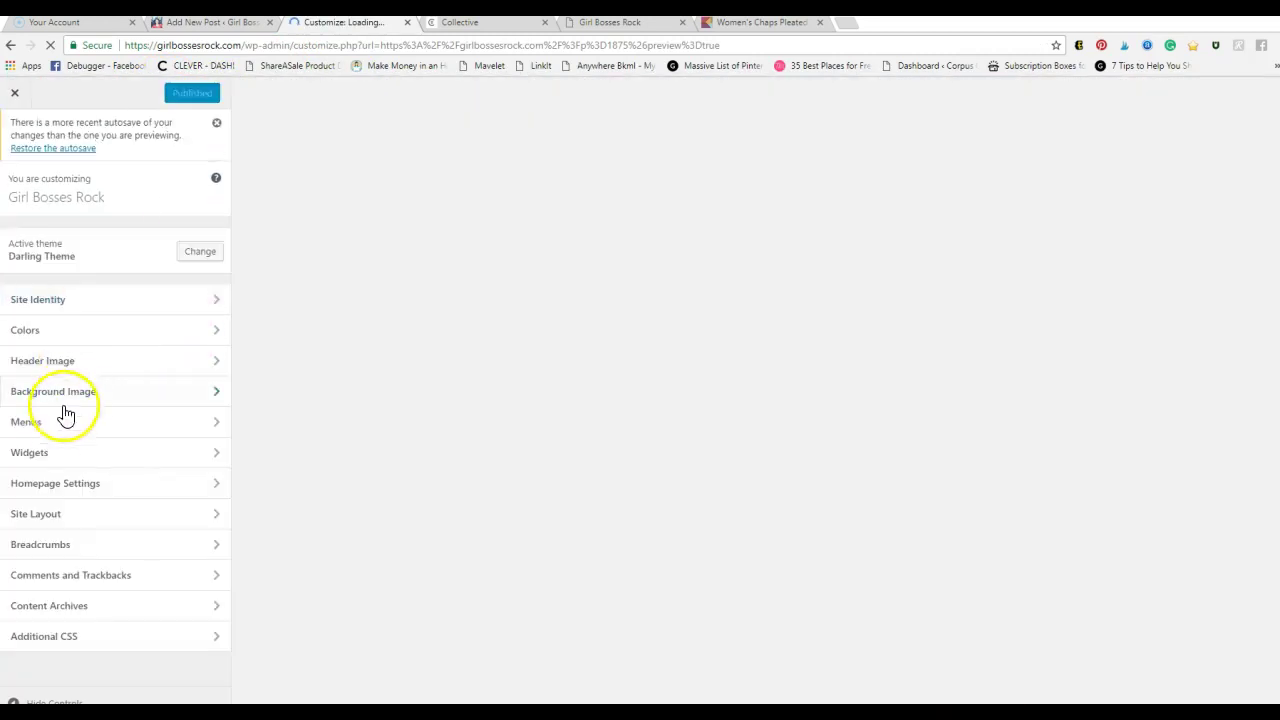
left_click(54, 452)
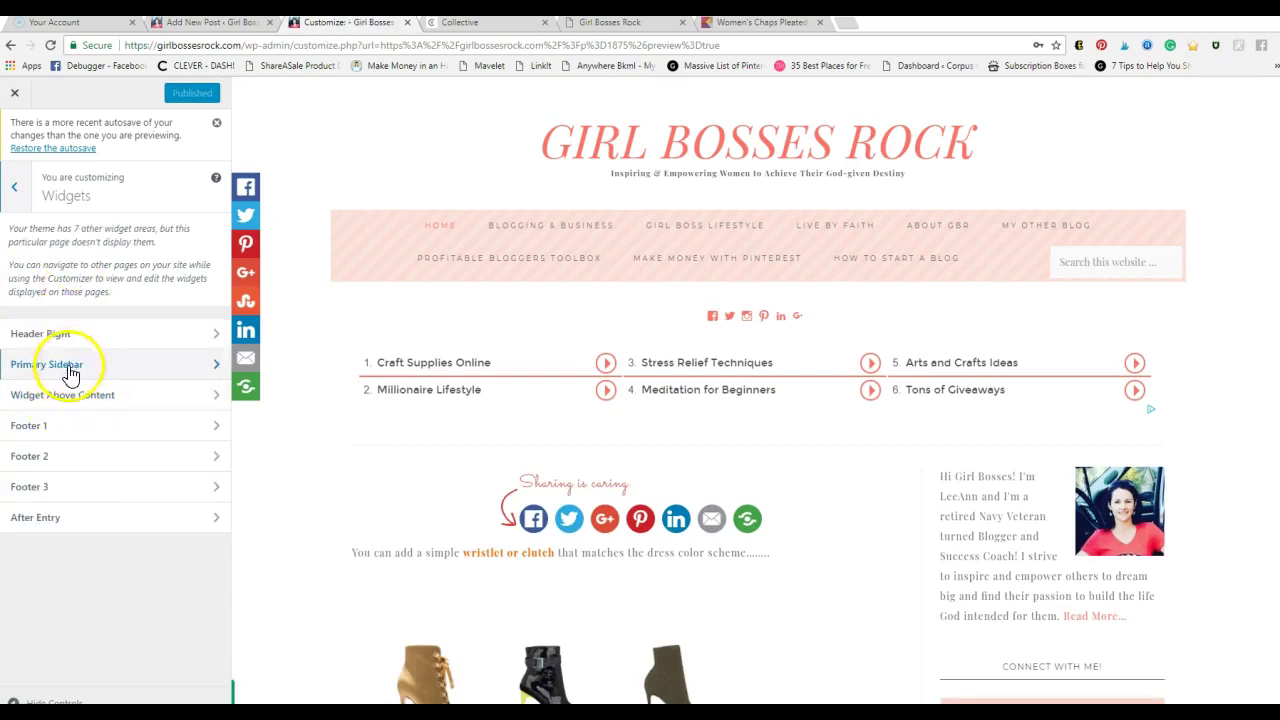
left_click(70, 373)
scroll(120, 440, "down", 3)
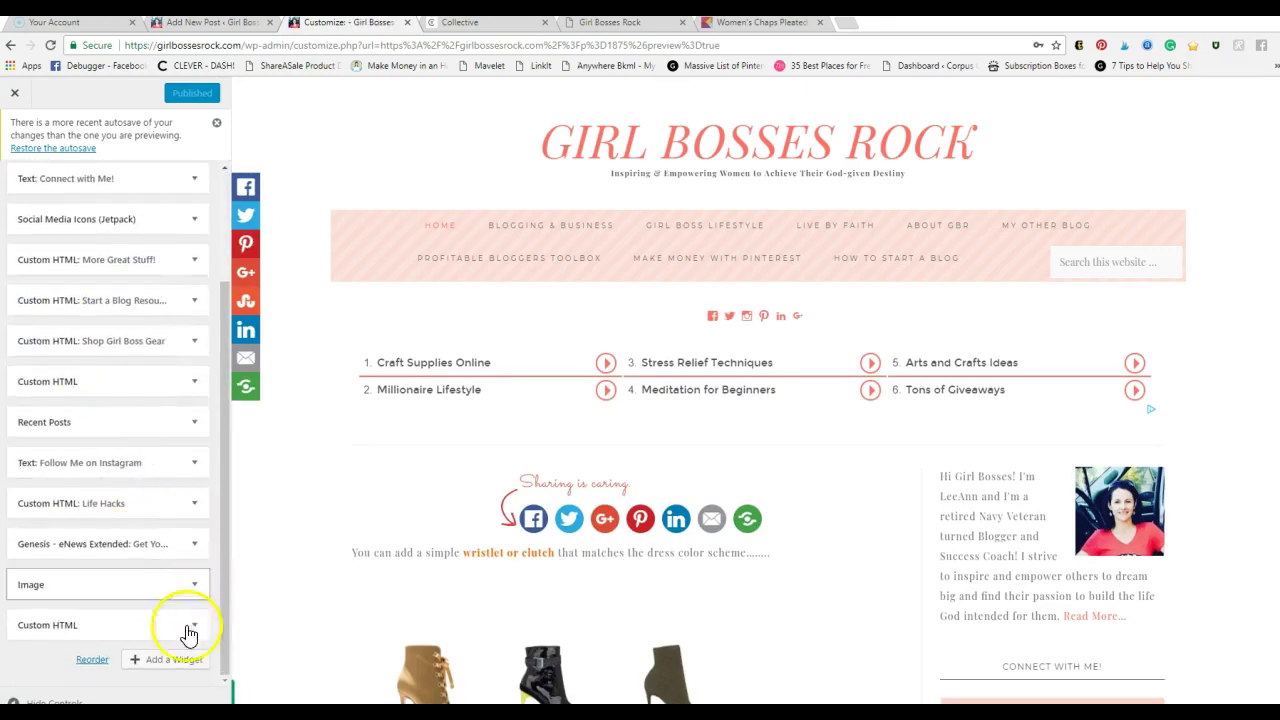
left_click(170, 662)
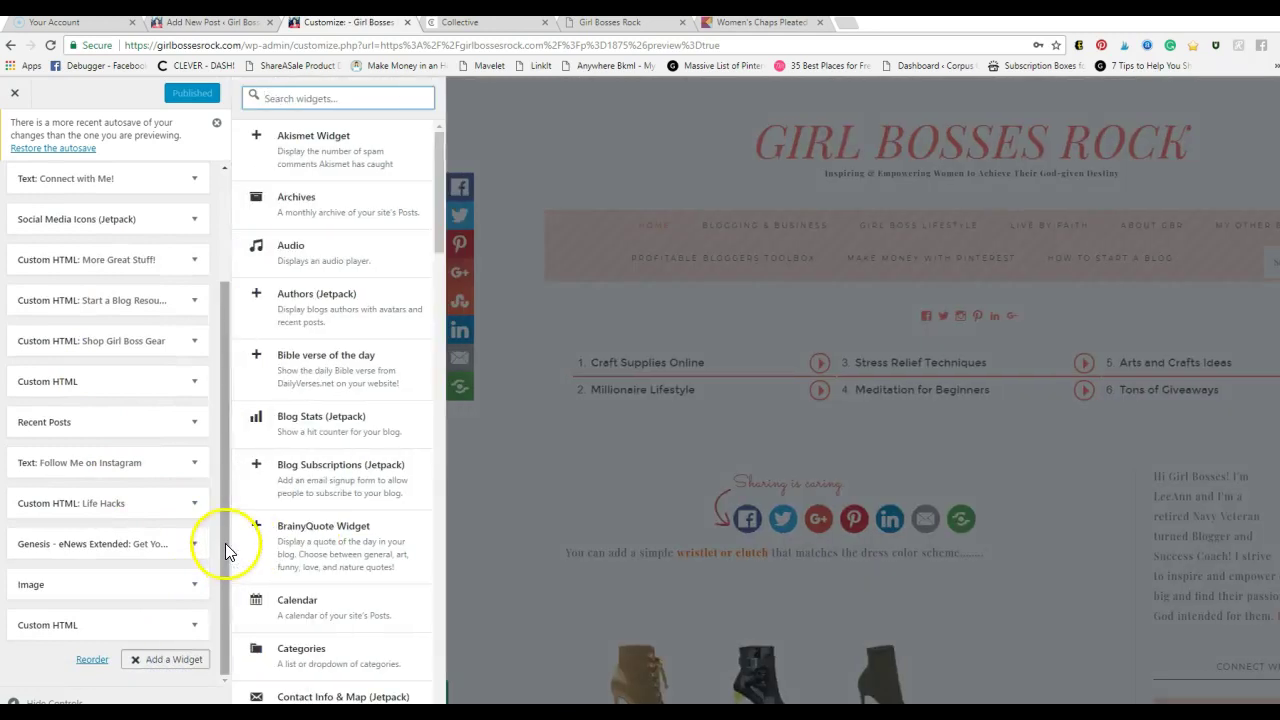
scroll(350, 588, "down", 3)
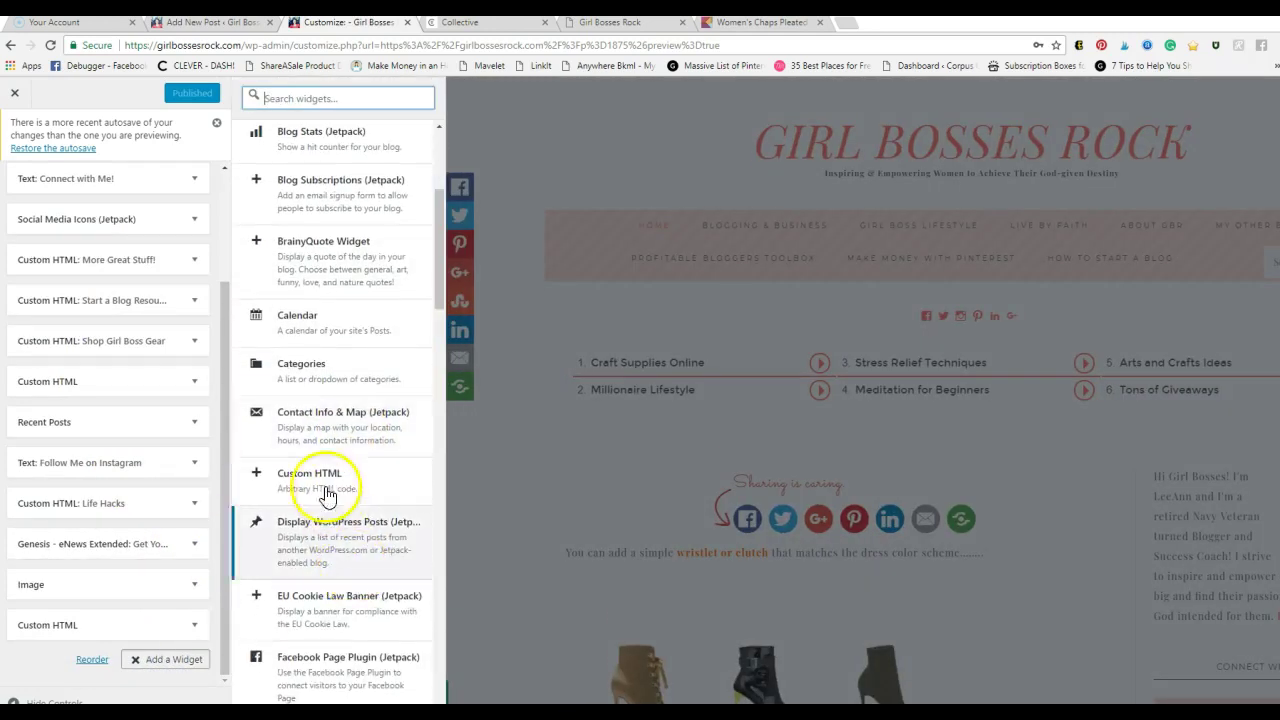
left_click(305, 488)
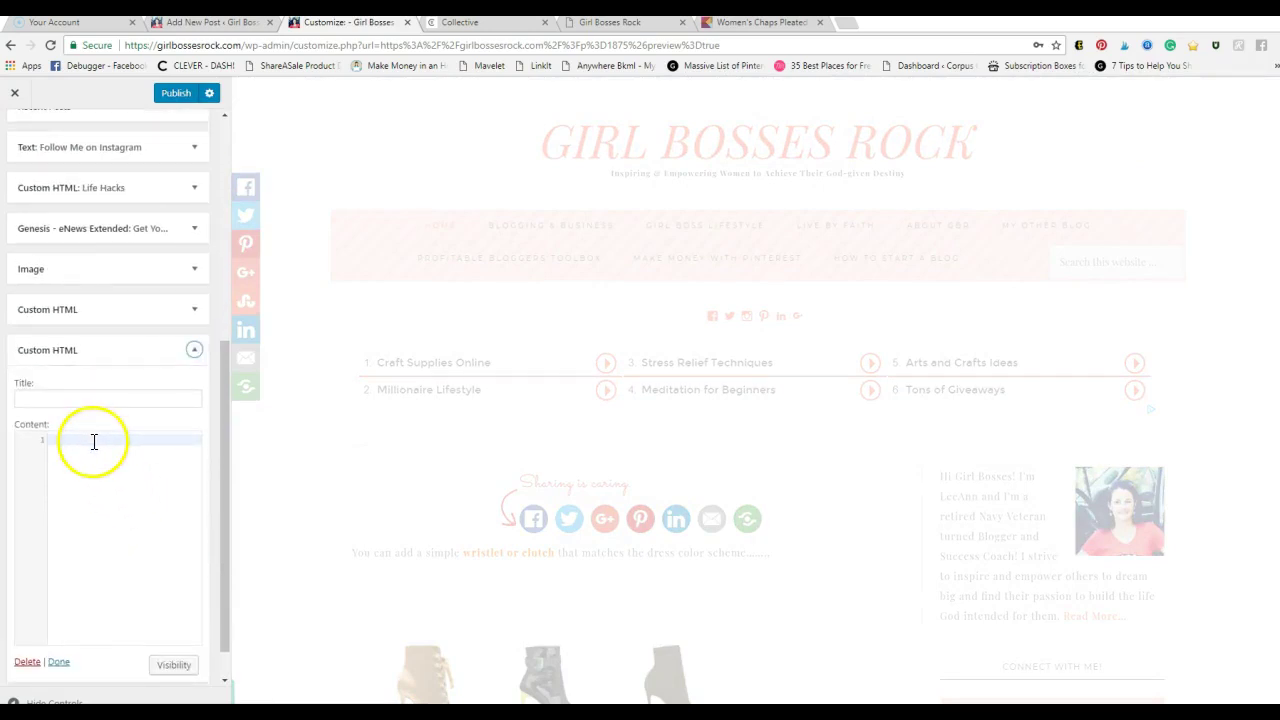
Examine the sidebar in the customizer's live preview, including the next set of products in the Shop Girl Boss Gear widget
scroll(1197, 608, "down", 2)
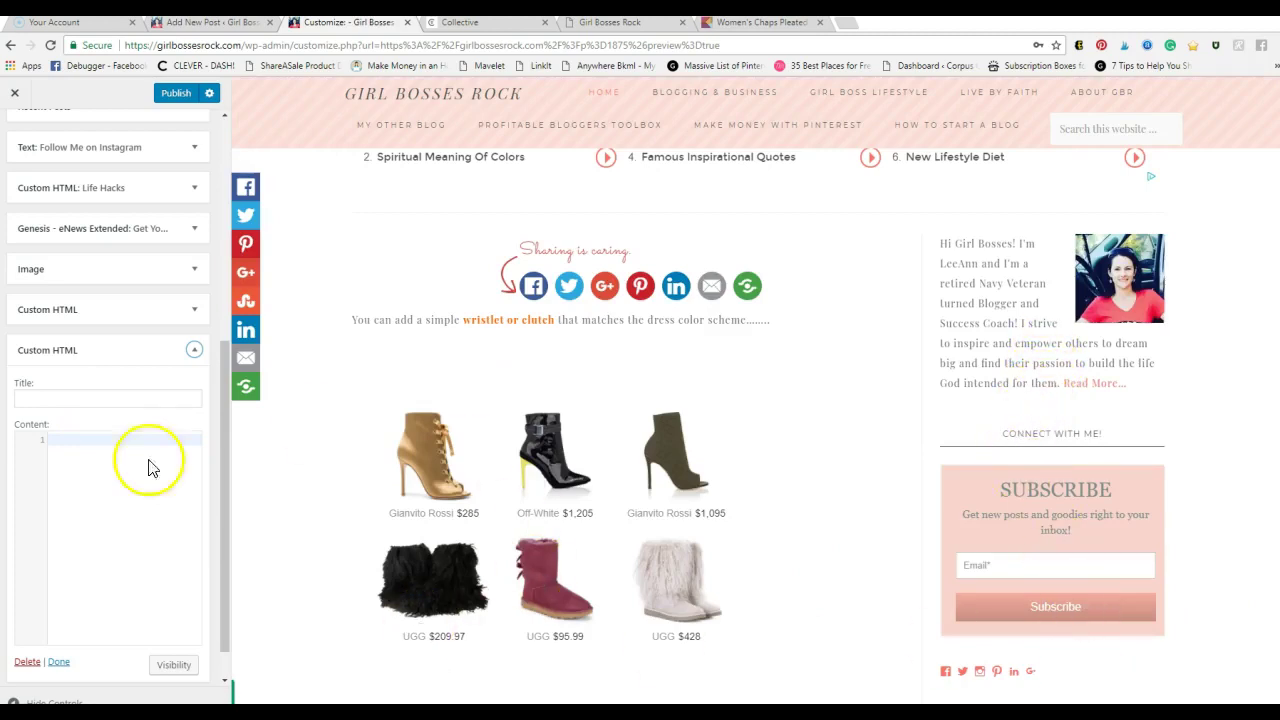
scroll(357, 509, "down", 1)
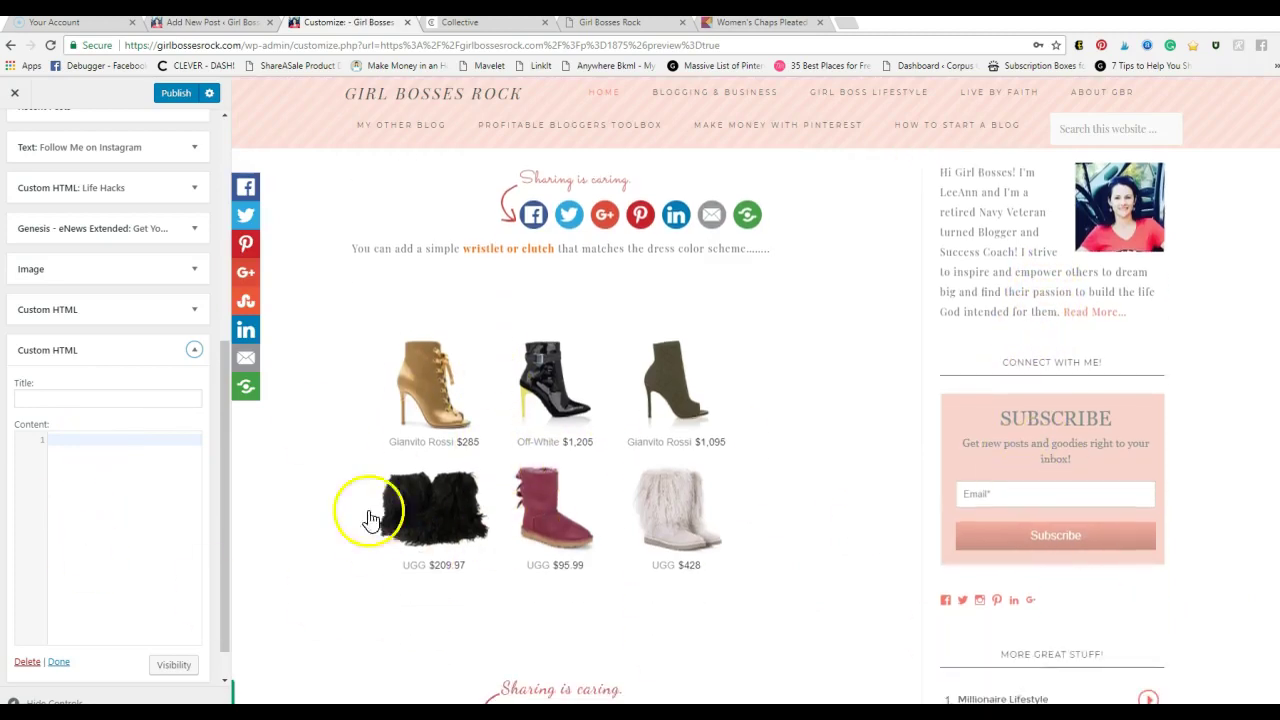
scroll(1129, 420, "down", 12)
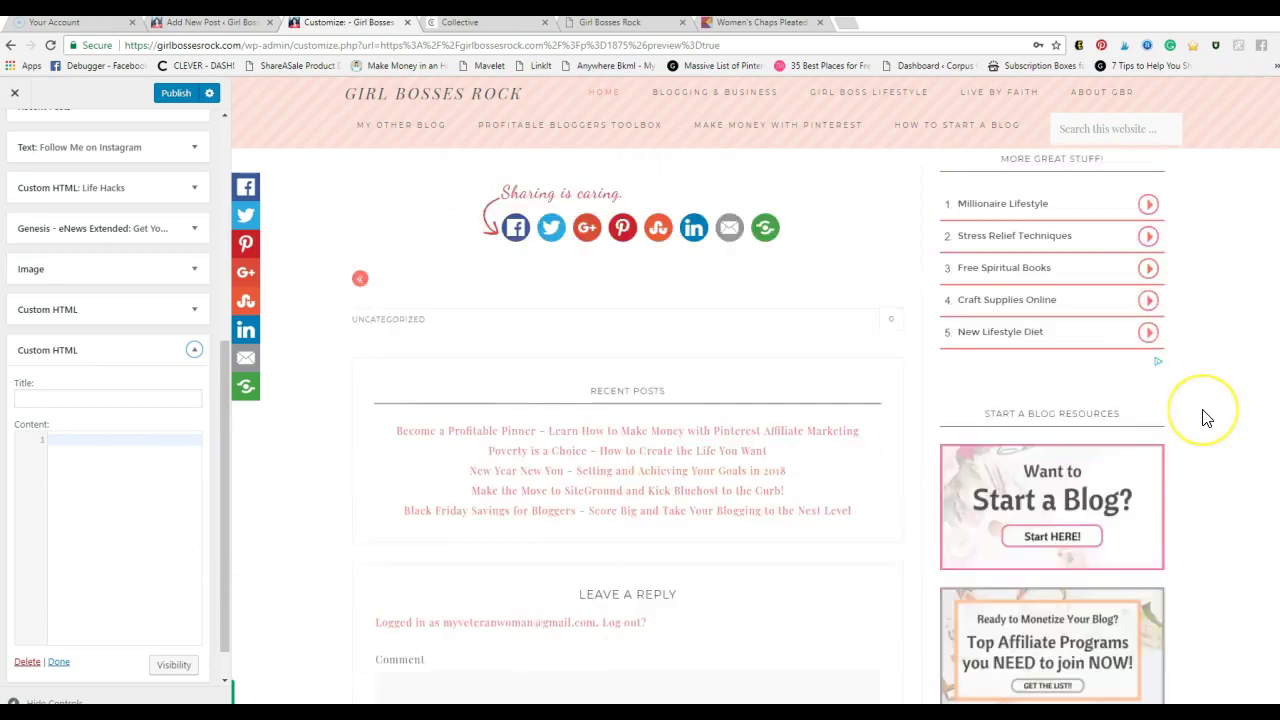
scroll(1206, 418, "down", 4)
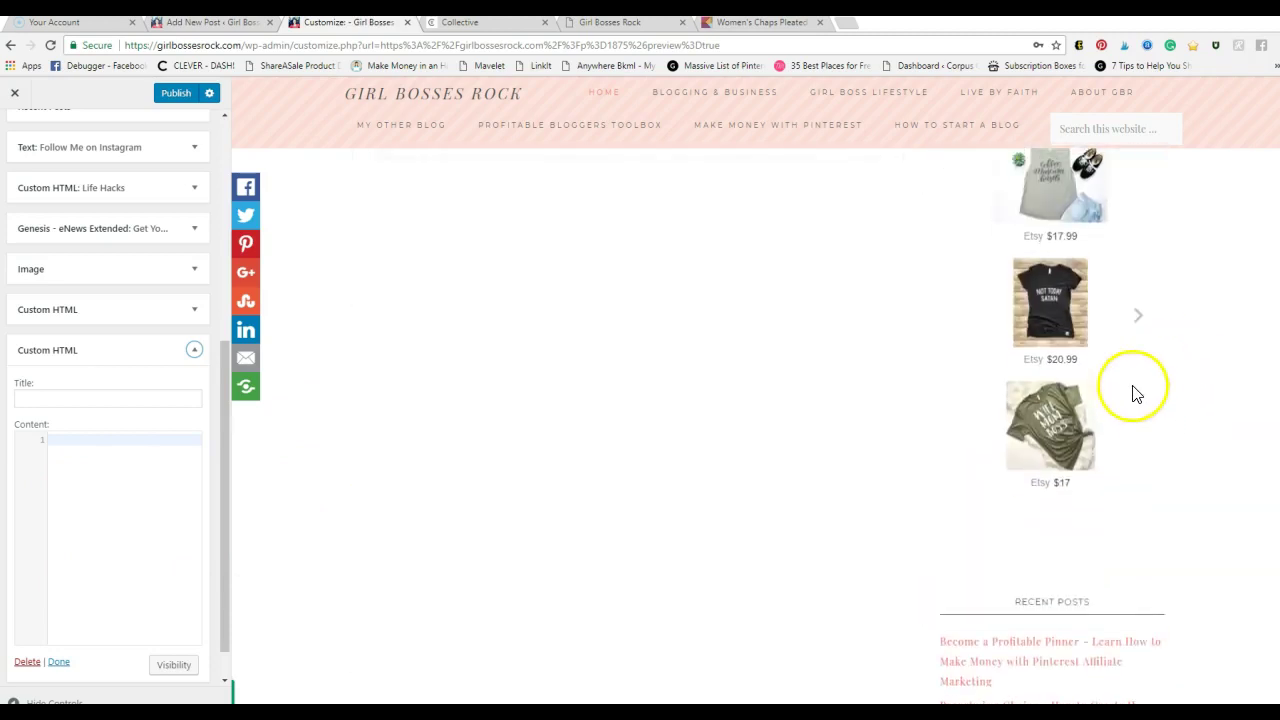
scroll(1131, 391, "up", 2)
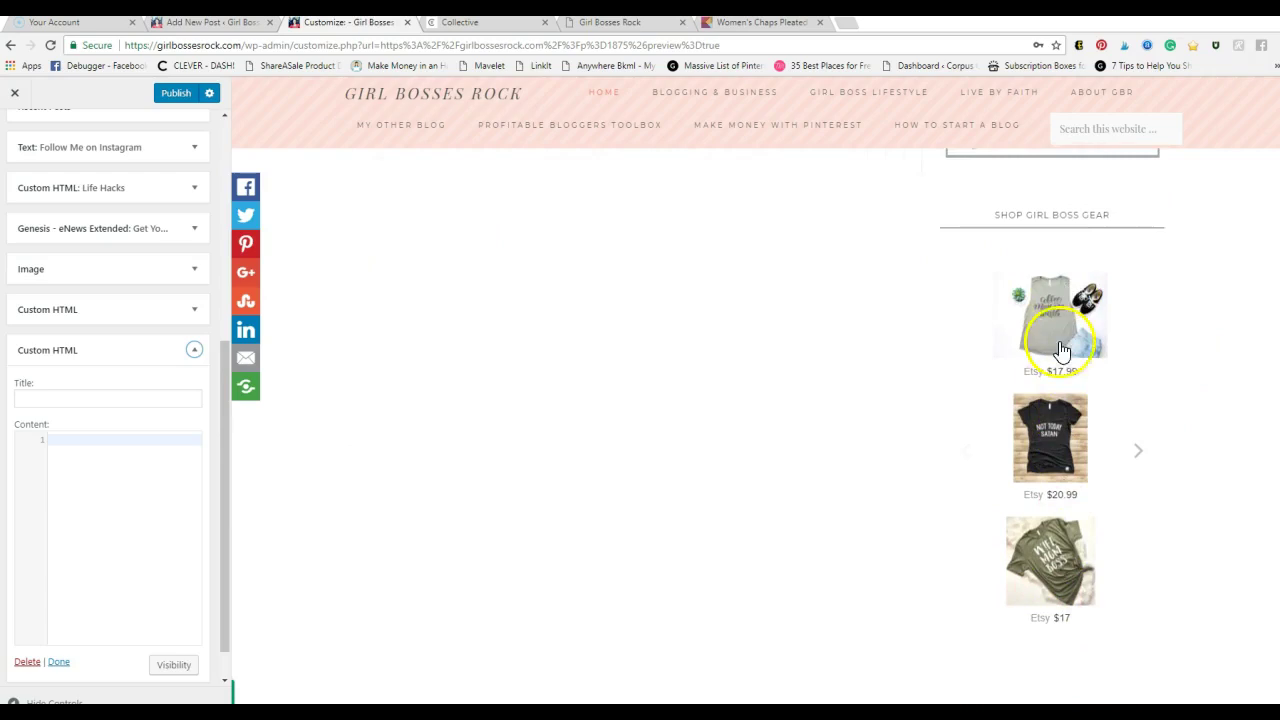
left_click(1142, 458)
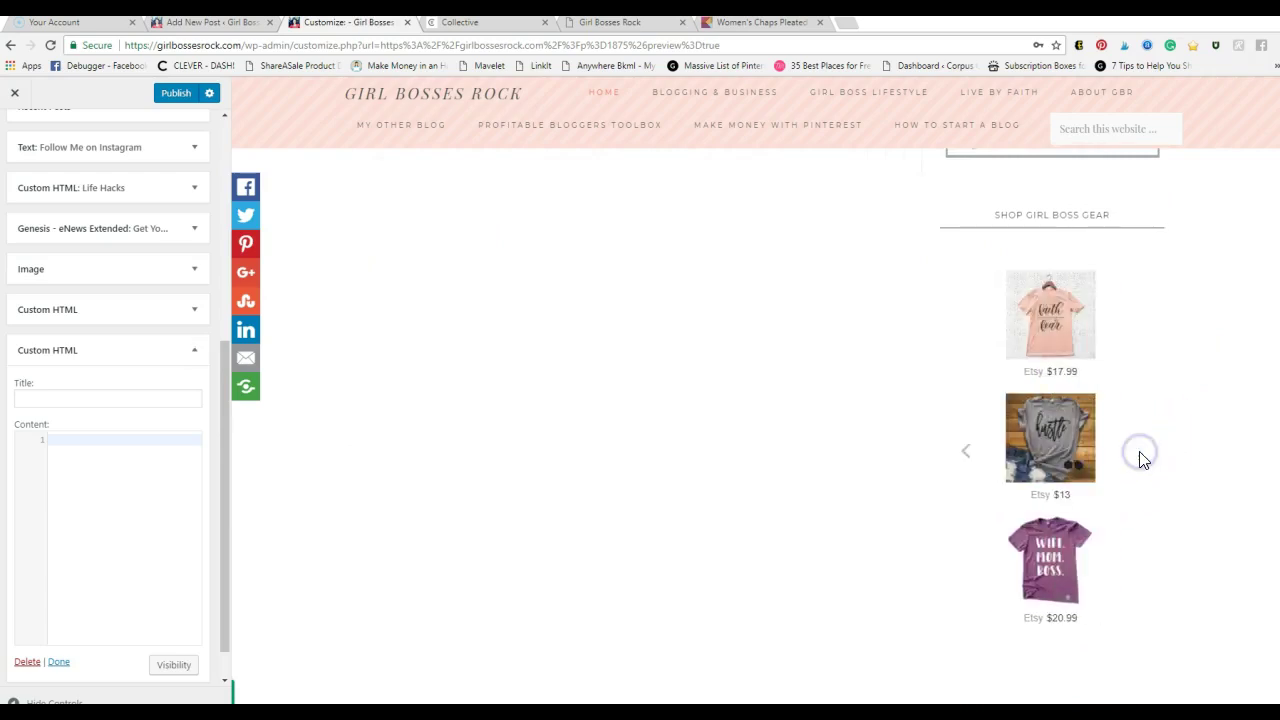
scroll(580, 486, "up", 12)
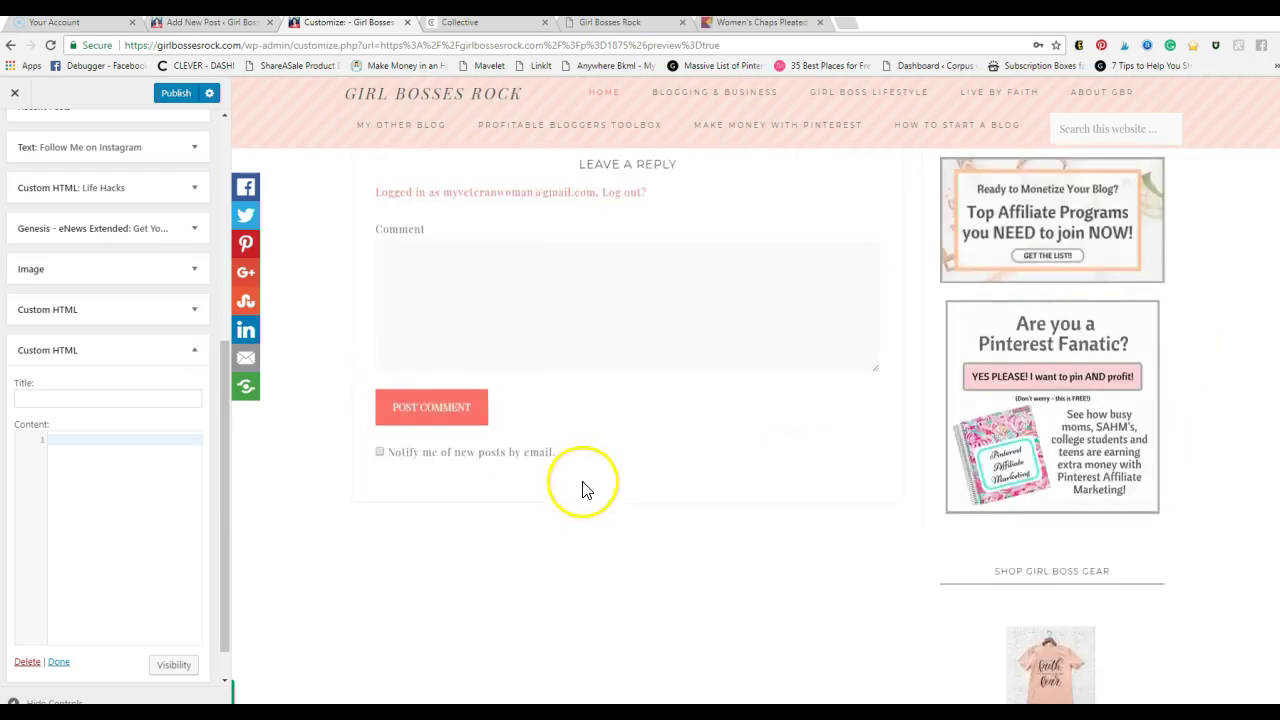
scroll(581, 481, "up", 1)
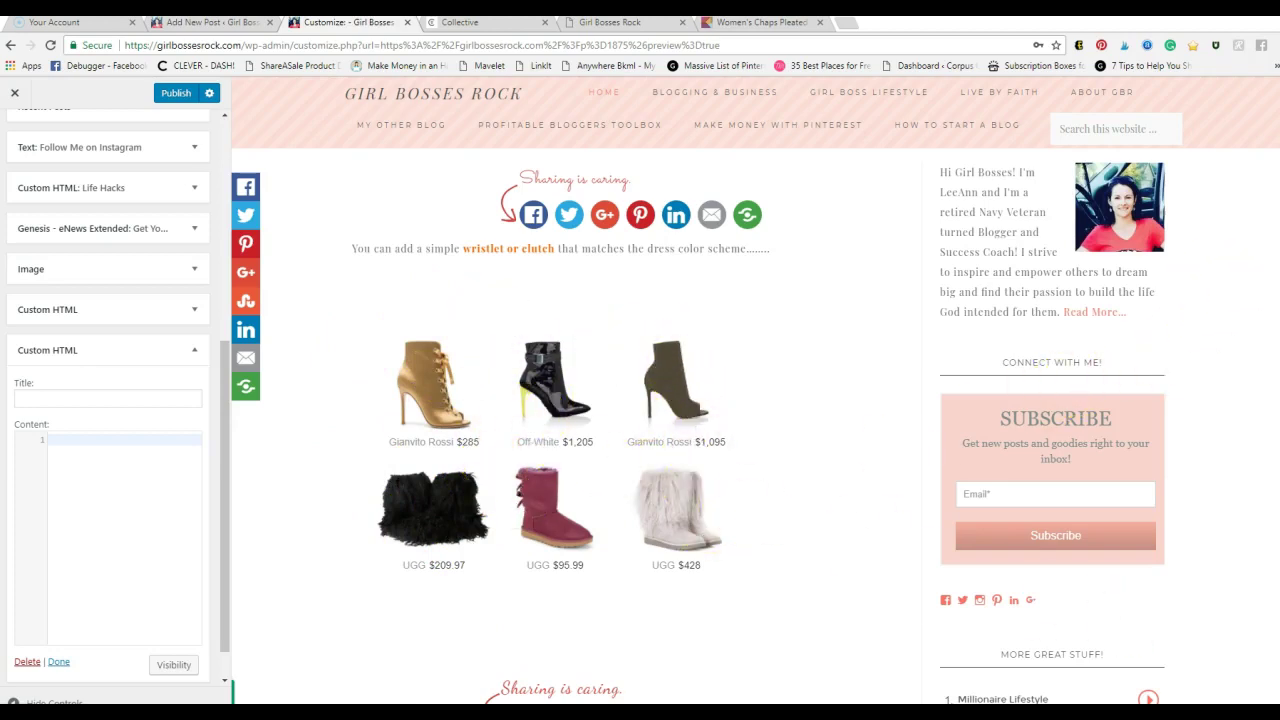
scroll(1275, 550, "down", 20)
scroll(1275, 550, "down", 10)
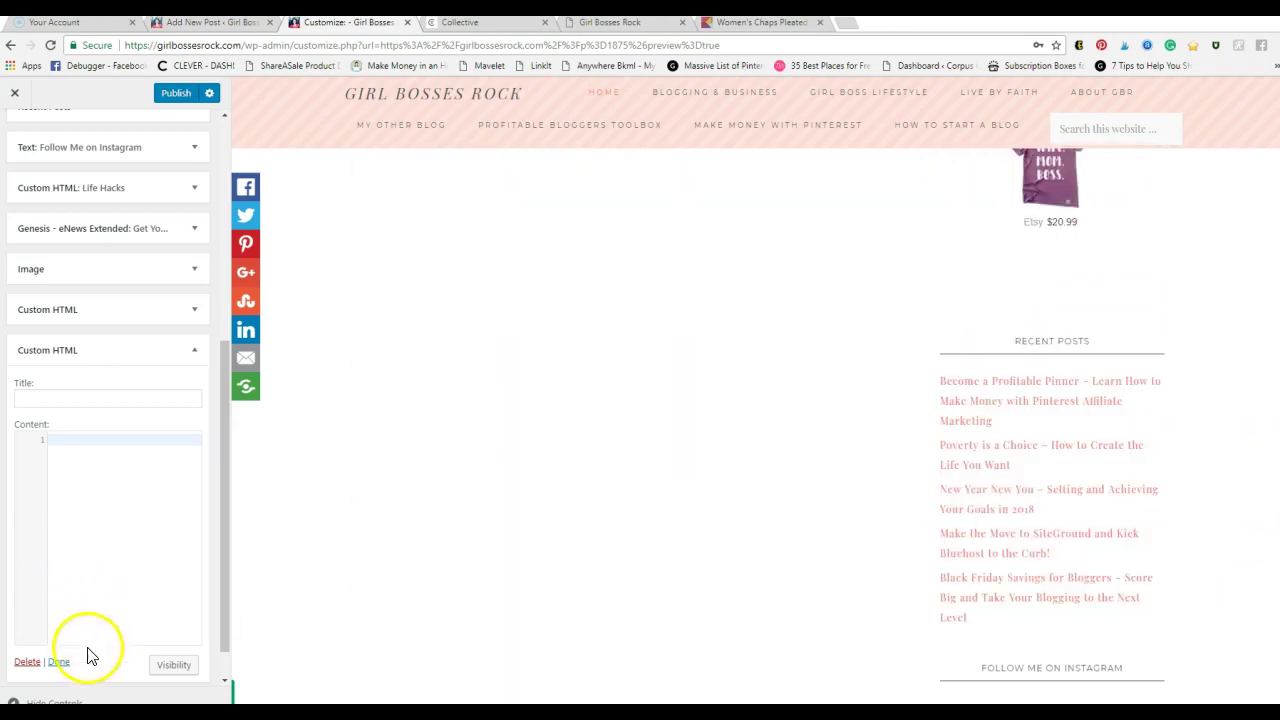
Remove the empty Custom HTML widget and the ad-script Custom HTML widget above it from the Primary Sidebar, and publish the change
left_click(27, 663)
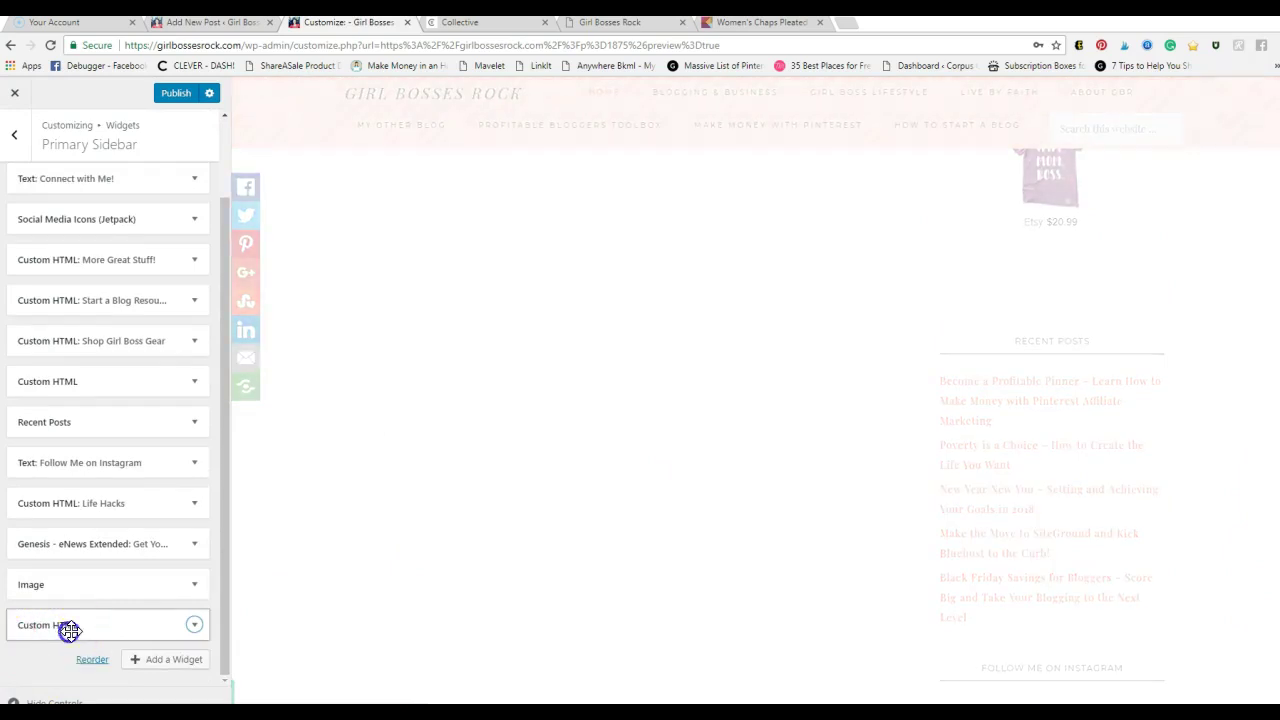
left_click(69, 628)
left_click(31, 620)
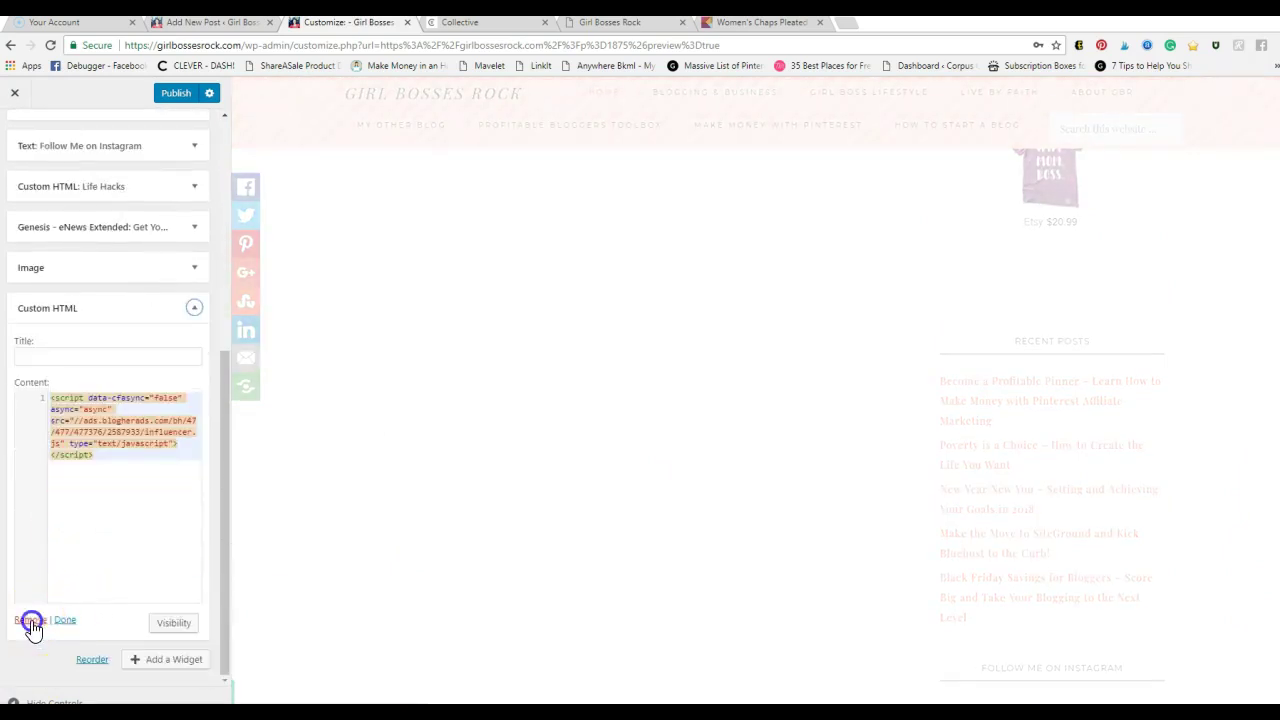
left_click(176, 97)
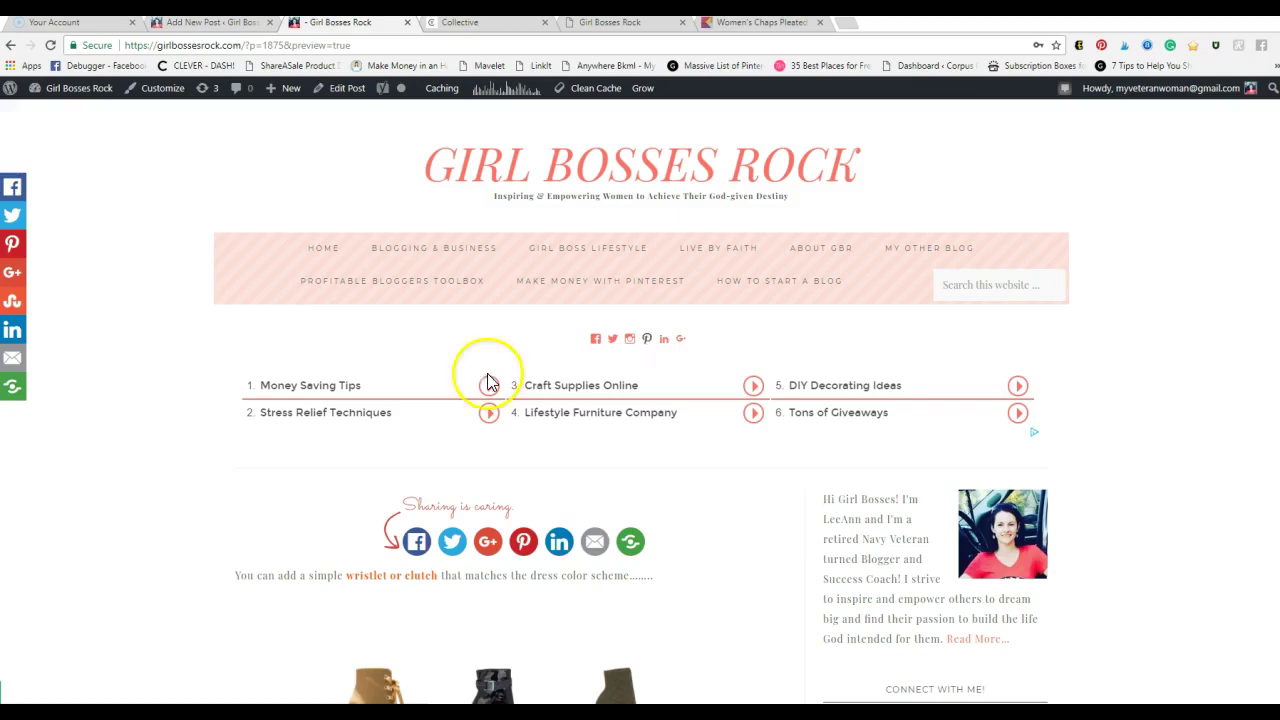
Switch to ShopStyle Collective and review the last 30 days' analytics, including the earnings and orders trend and the links table
left_click(468, 24)
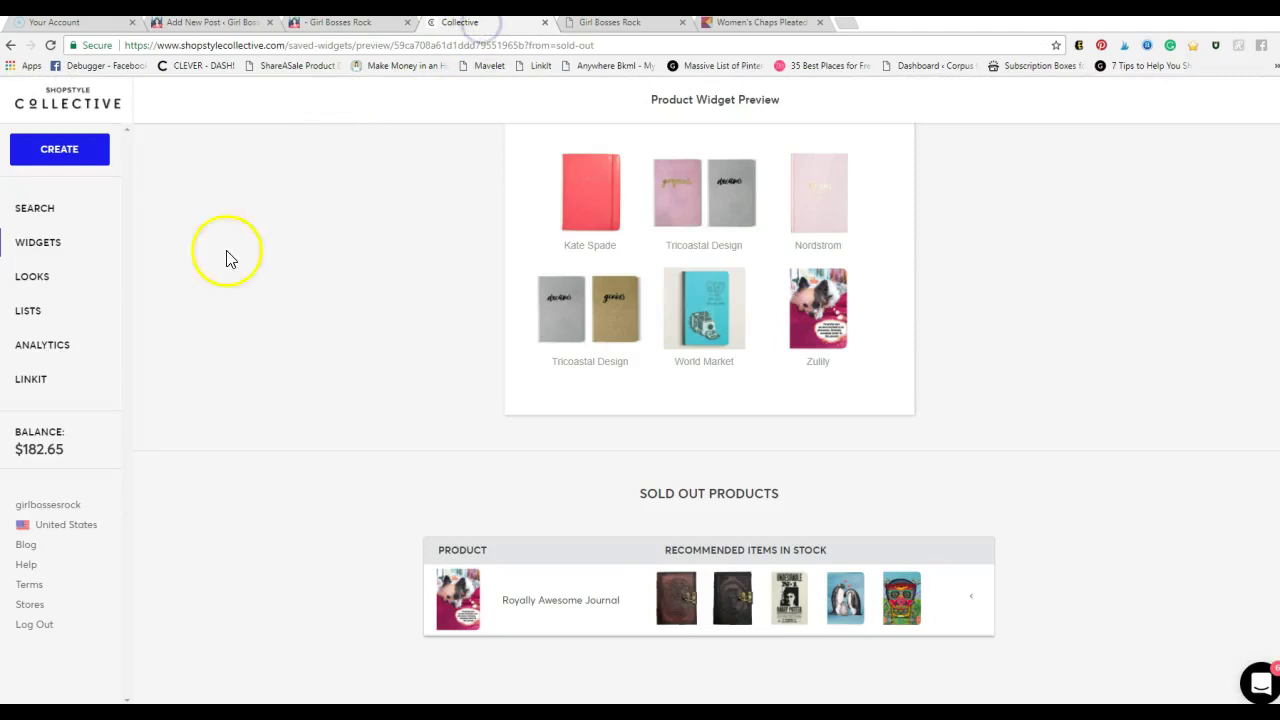
left_click(42, 346)
scroll(1200, 535, "down", 2)
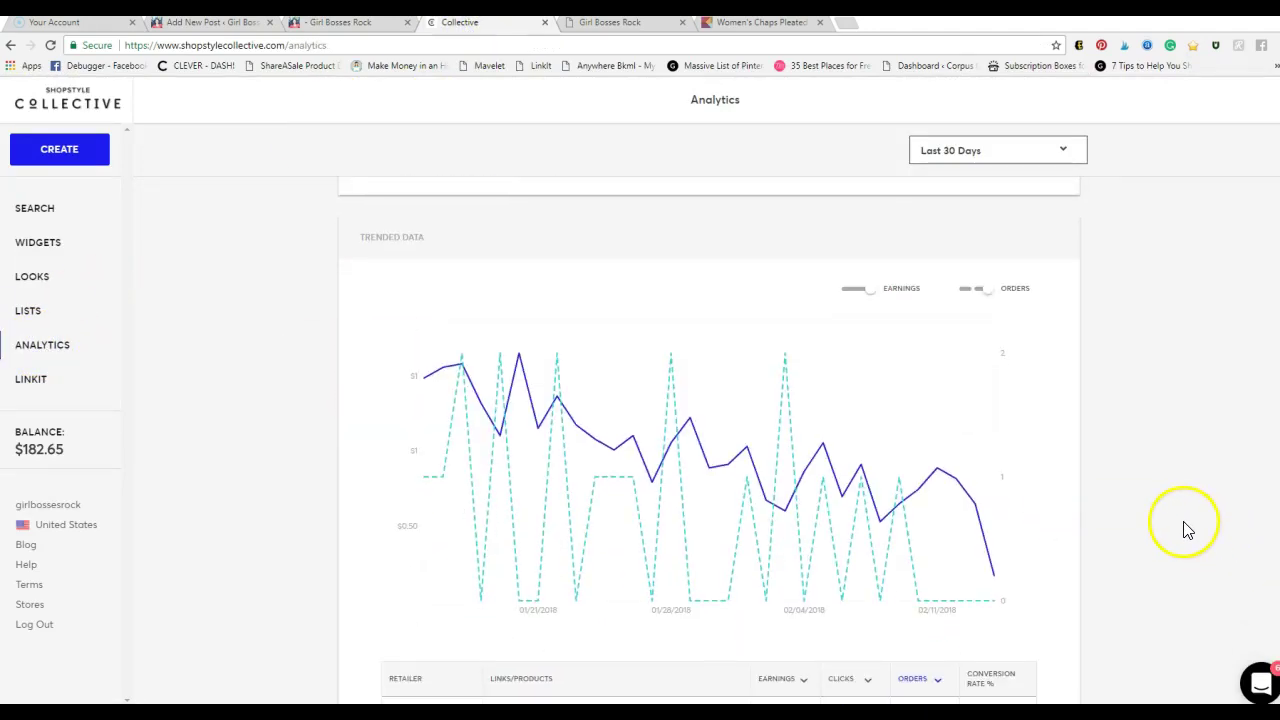
scroll(1185, 530, "down", 1)
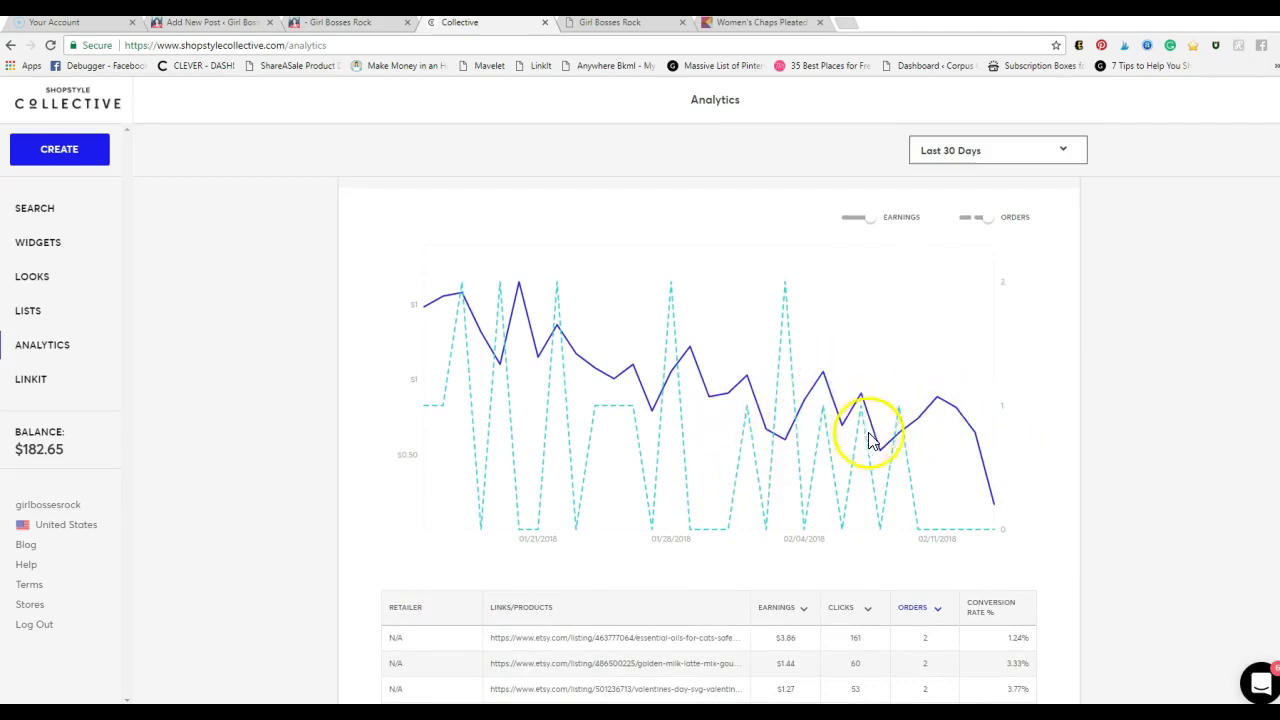
scroll(1035, 500, "down", 3)
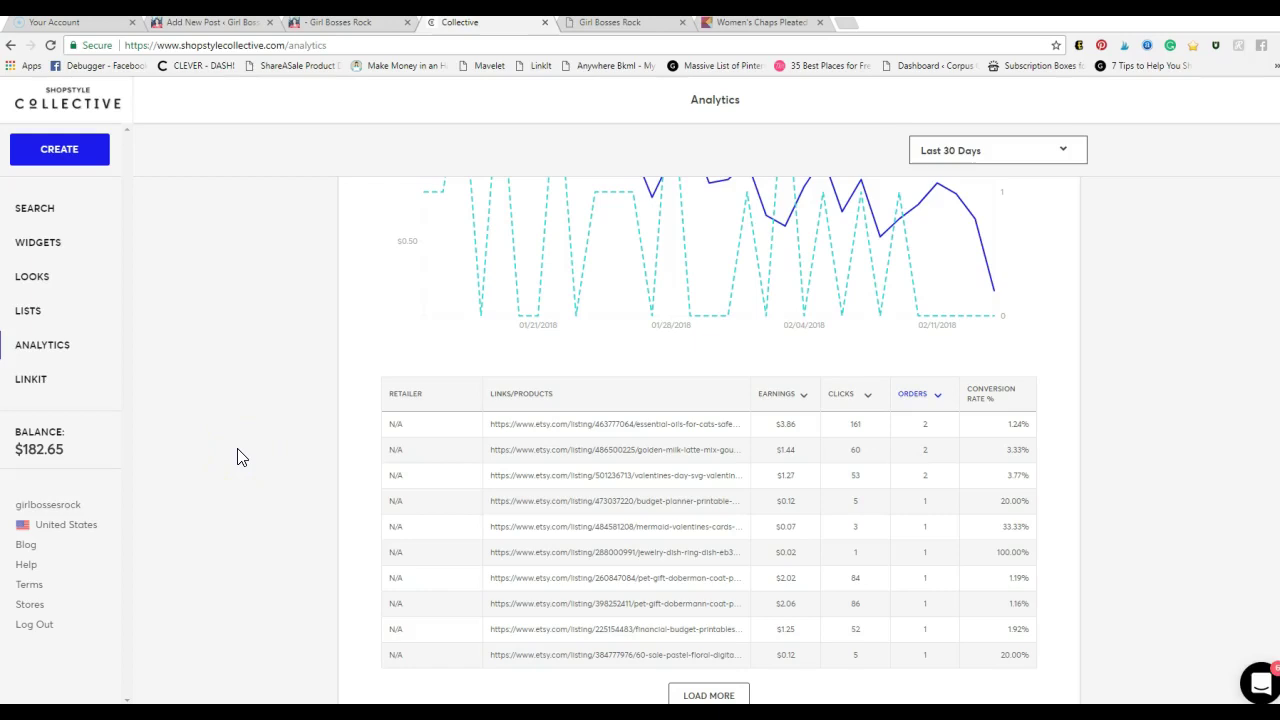
left_click(214, 480)
left_click(194, 663)
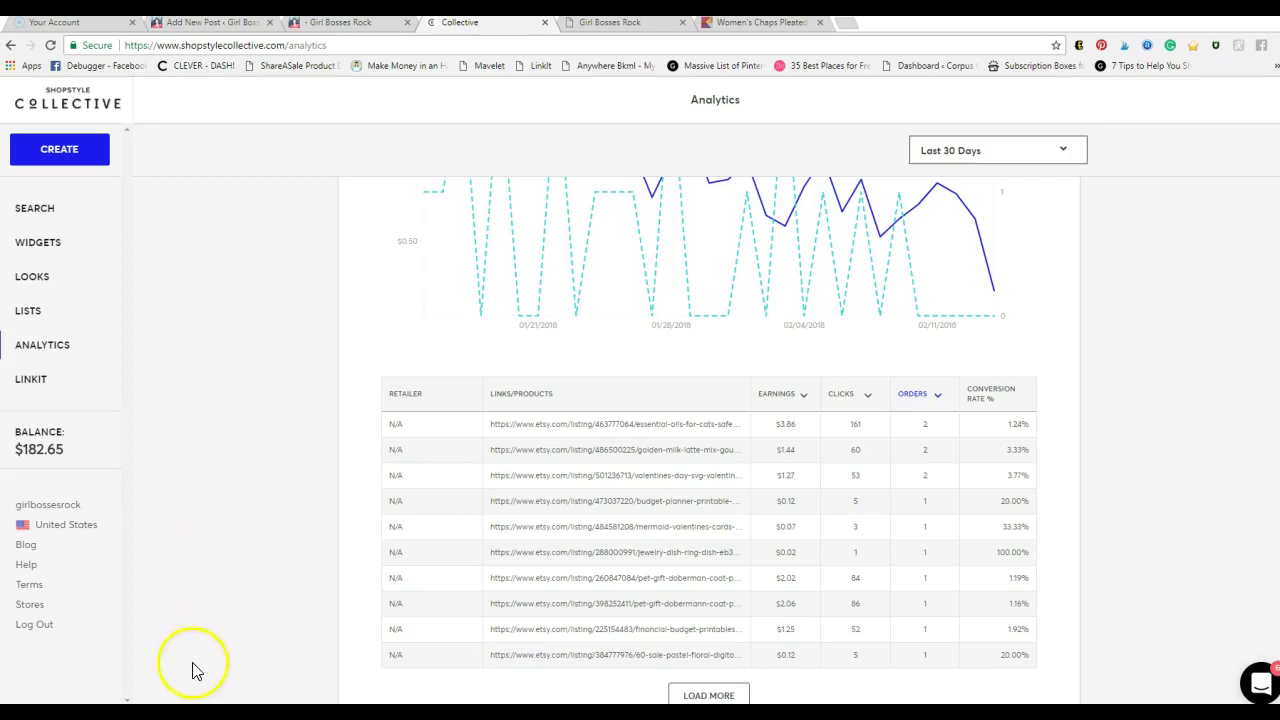